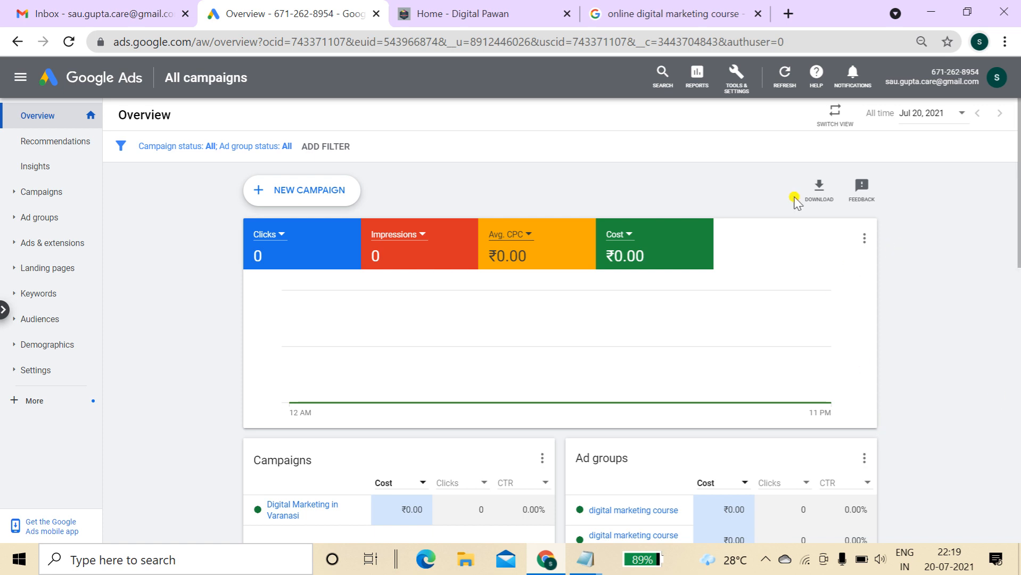
Switch to the Google results for 'online digital marketing course'
{"action": "left_click", "coordinate": [660, 10]}
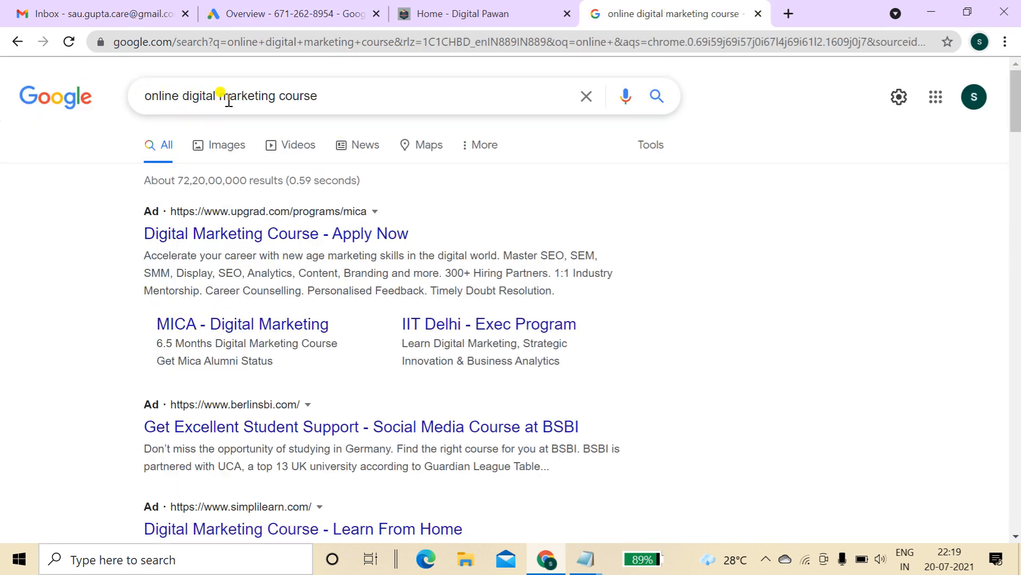
{"action": "left_click", "coordinate": [333, 96]}
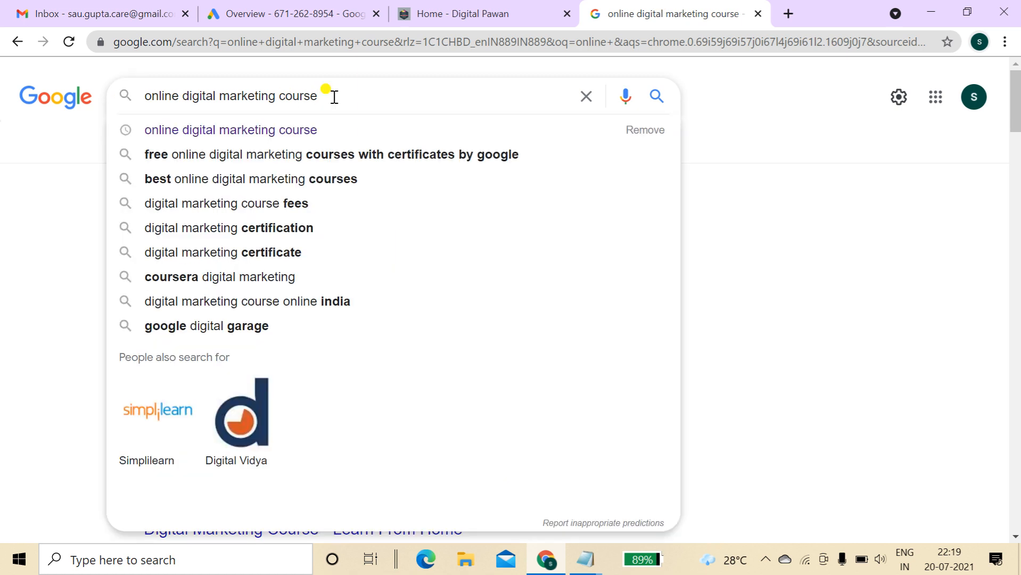
{"action": "left_click", "coordinate": [743, 140]}
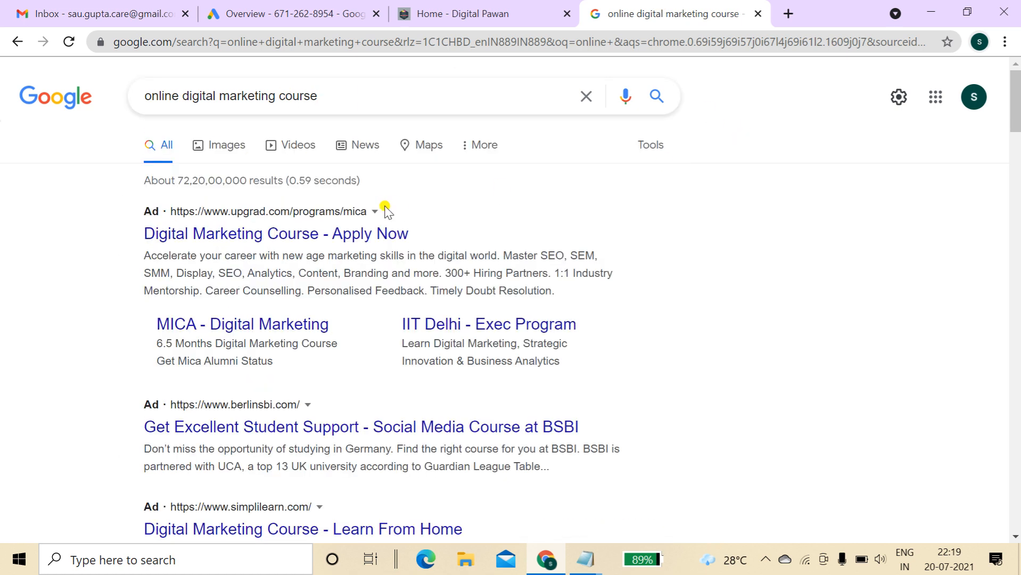
{"action": "mouse_move", "coordinate": [1016, 113]}
{"action": "left_mouse_down"}
{"action": "mouse_move", "coordinate": [1016, 144]}
{"action": "mouse_move", "coordinate": [1016, 111]}
{"action": "left_mouse_up"}
{"action": "left_click", "coordinate": [301, 230]}
{"action": "left_click_drag", "start_coordinate": [109, 203], "coordinate": [569, 303]}
{"action": "left_click", "coordinate": [791, 315]}
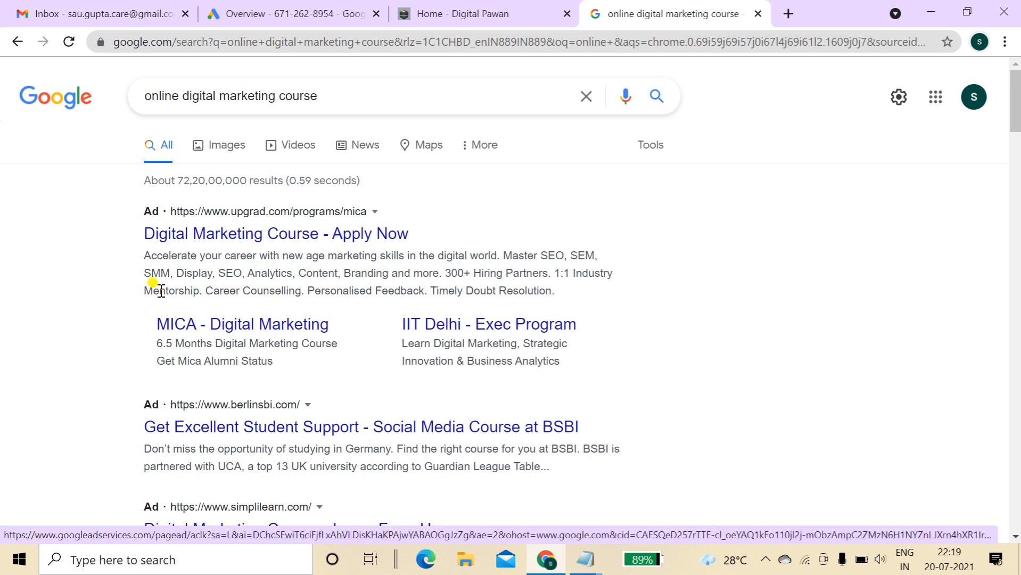
{"action": "left_click_drag", "start_coordinate": [141, 285], "coordinate": [551, 291]}
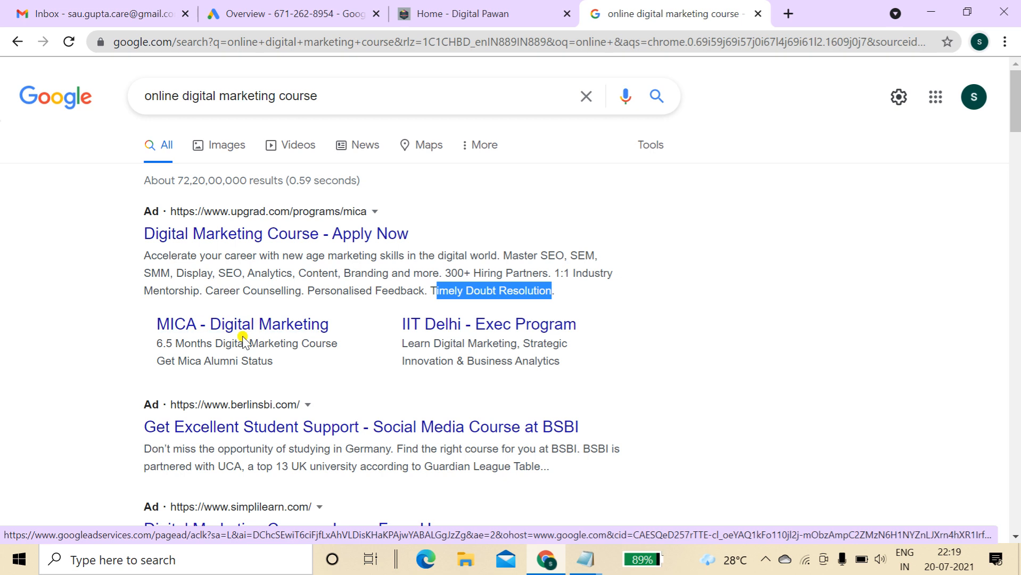
{"action": "left_click", "coordinate": [300, 336]}
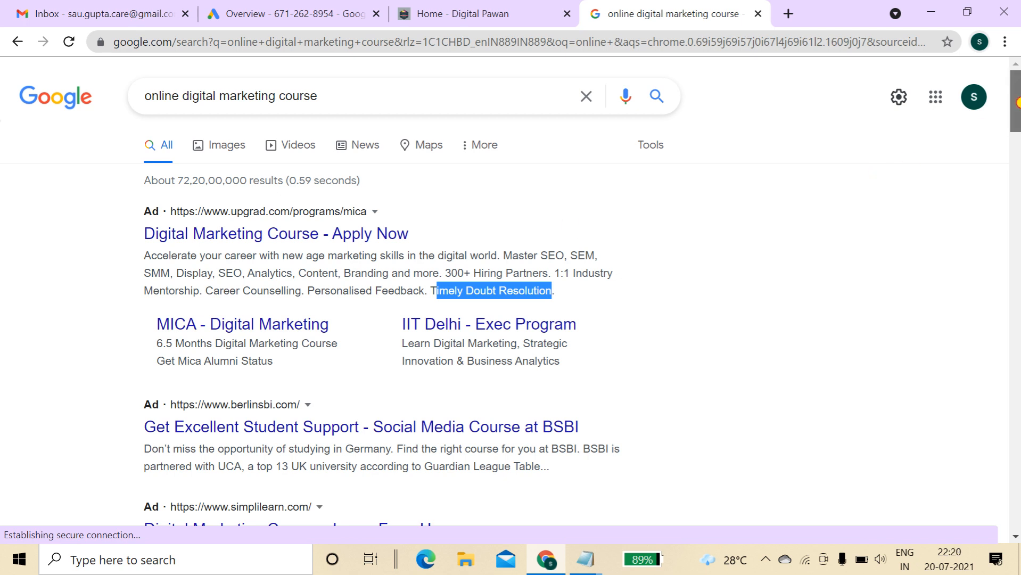
{"action": "left_click_drag", "start_coordinate": [1018, 104], "coordinate": [1018, 120]}
{"action": "scroll", "coordinate": [1018, 121], "scroll_direction": "up", "scroll_amount": 2}
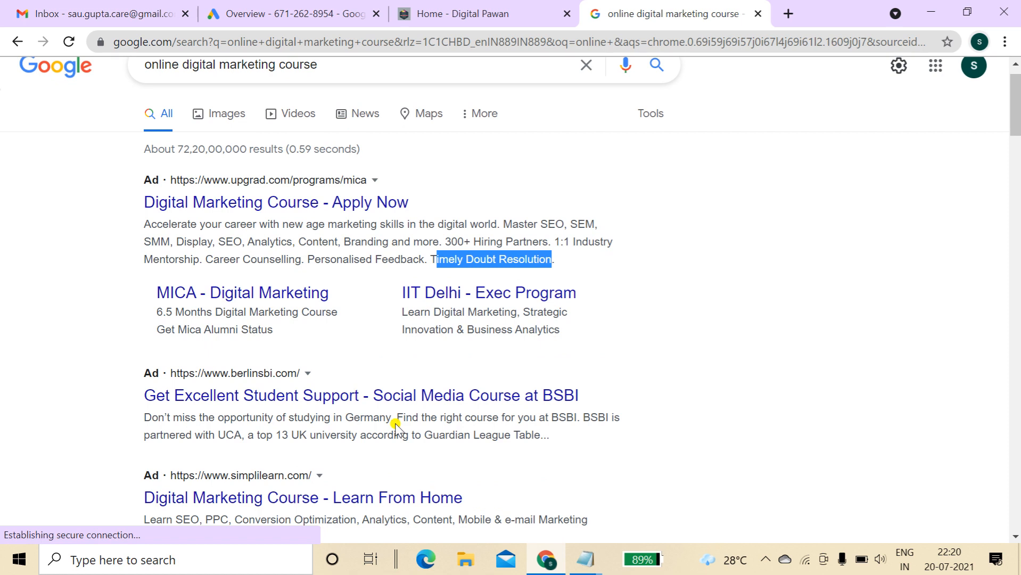
{"action": "left_click_drag", "start_coordinate": [109, 372], "coordinate": [602, 436]}
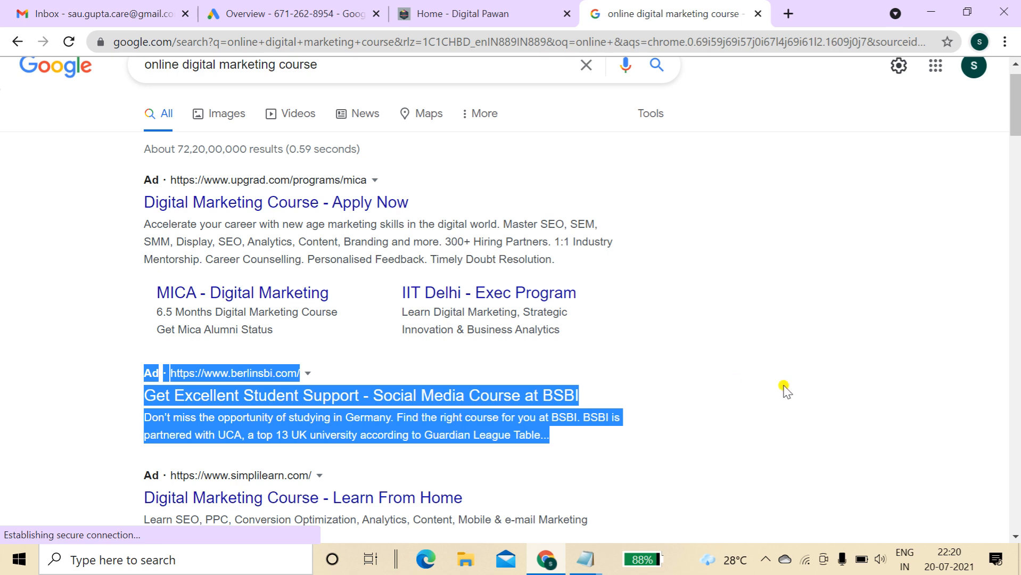
Highlight the search query and the upGrad and BSBI sponsored results
{"action": "left_click", "coordinate": [885, 344]}
{"action": "left_click_drag", "start_coordinate": [1018, 112], "coordinate": [1018, 109]}
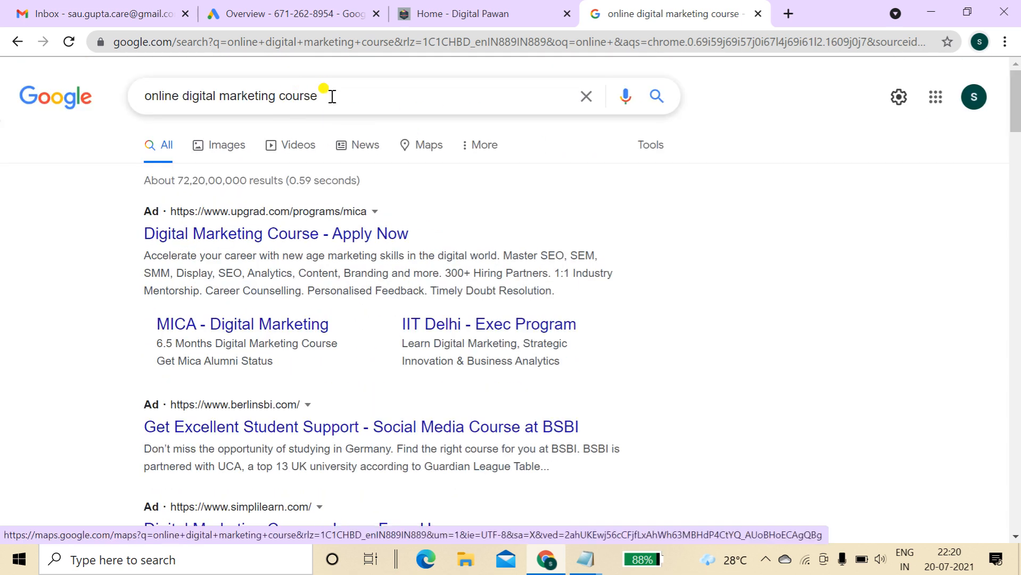
{"action": "left_click_drag", "start_coordinate": [330, 95], "coordinate": [140, 95]}
{"action": "left_click", "coordinate": [765, 180]}
{"action": "left_click_drag", "start_coordinate": [138, 234], "coordinate": [579, 367]}
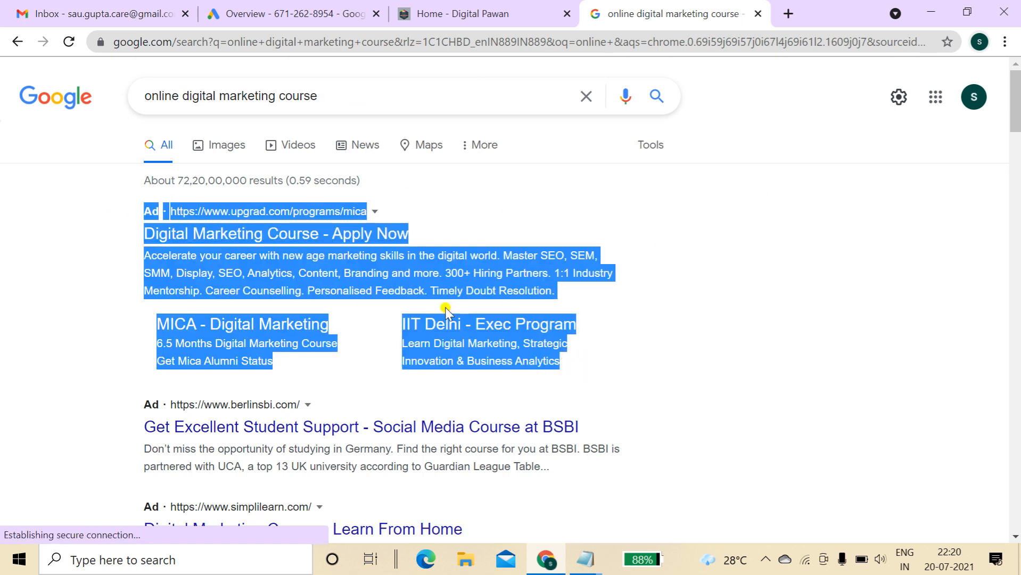
{"action": "left_click_drag", "start_coordinate": [137, 426], "coordinate": [547, 470]}
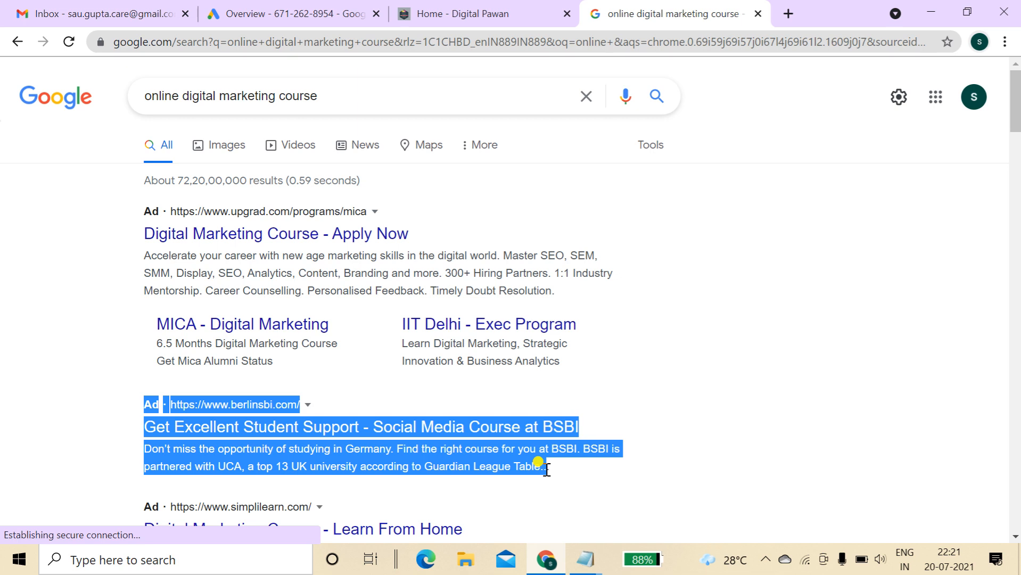
Visit the BSBI ad's landing page, then bring up Chrome's main menu
{"action": "left_click", "coordinate": [72, 437]}
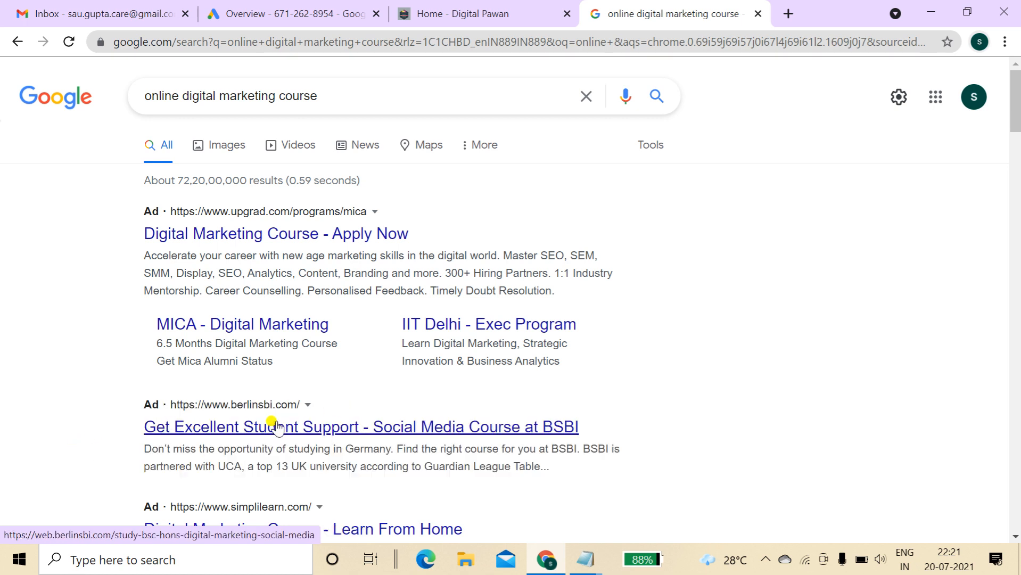
{"action": "left_click", "coordinate": [301, 427]}
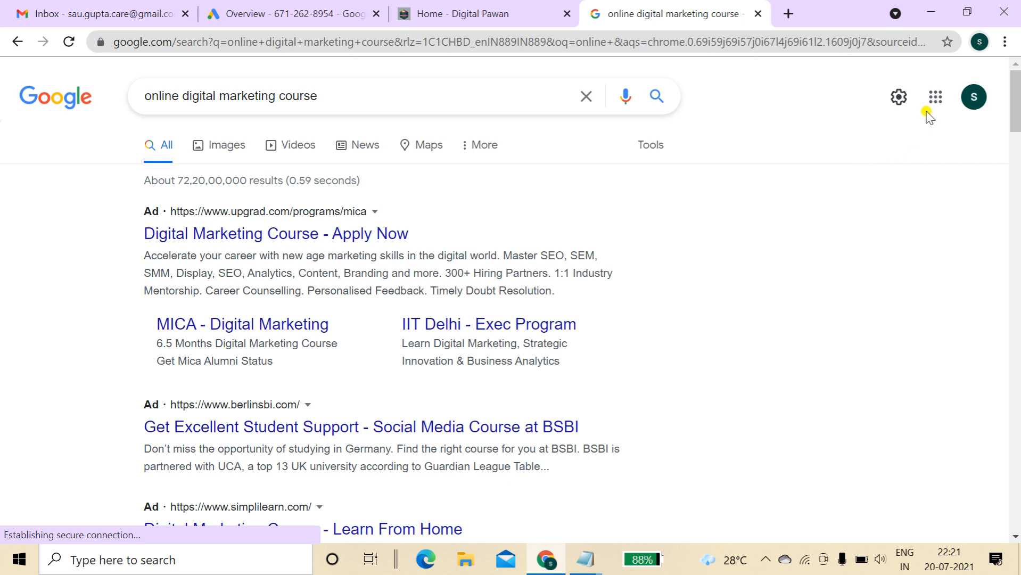
{"action": "left_click", "coordinate": [1005, 42]}
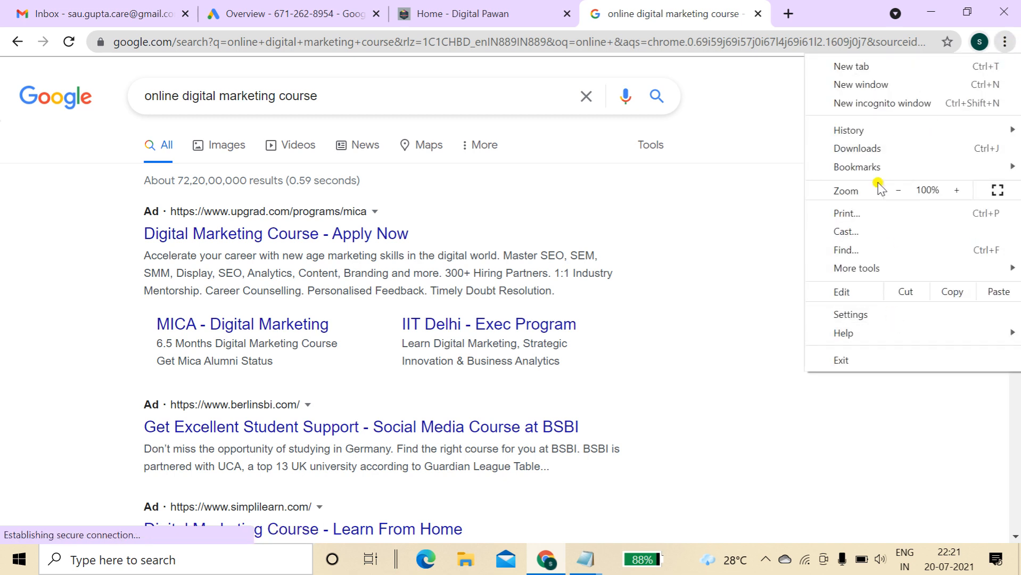
Open Chrome Settings with Advanced expanded, then return to the search results
{"action": "mouse_move", "coordinate": [881, 270]}
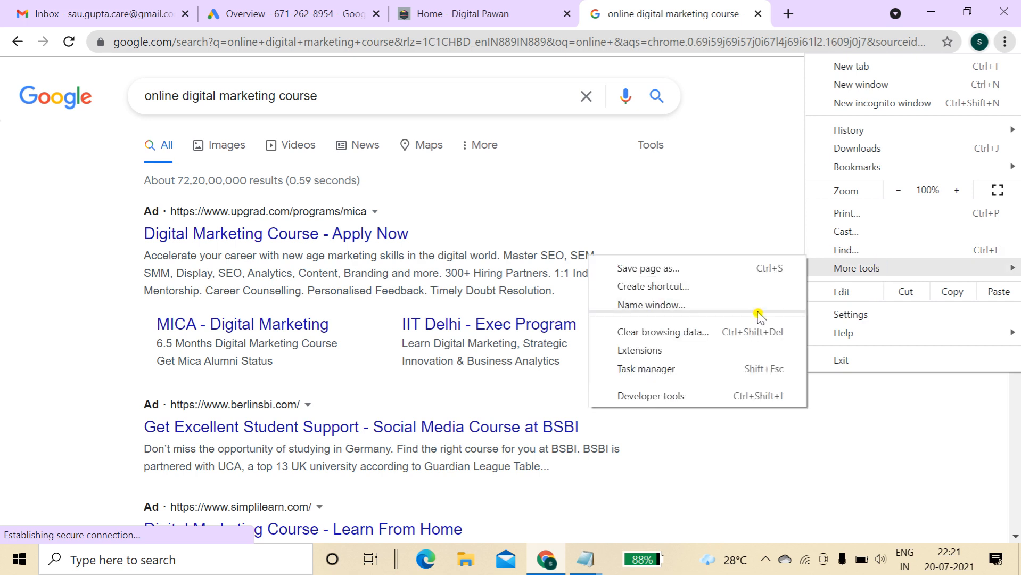
{"action": "left_click", "coordinate": [863, 321]}
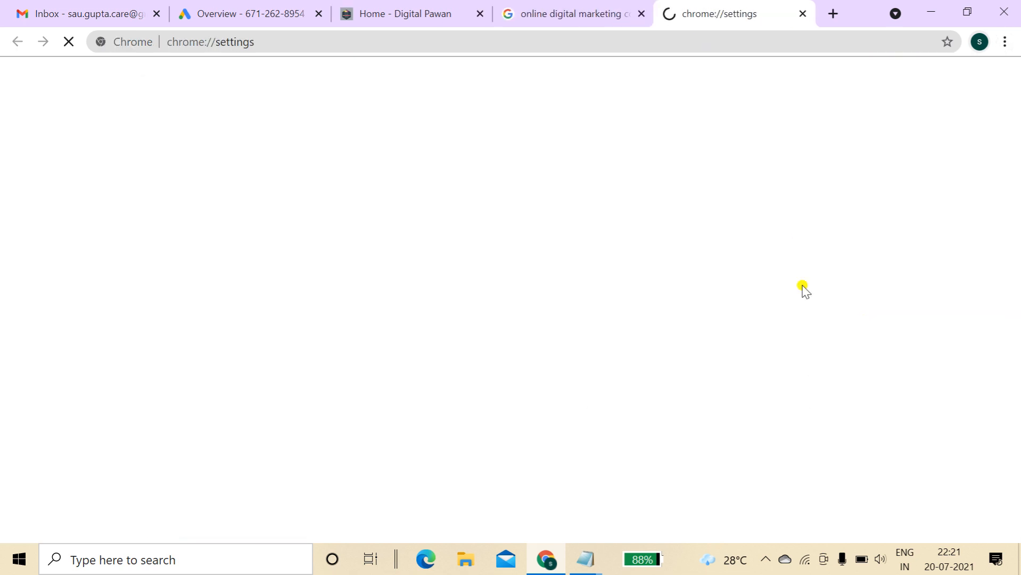
{"action": "left_click_drag", "start_coordinate": [1018, 136], "coordinate": [1018, 460]}
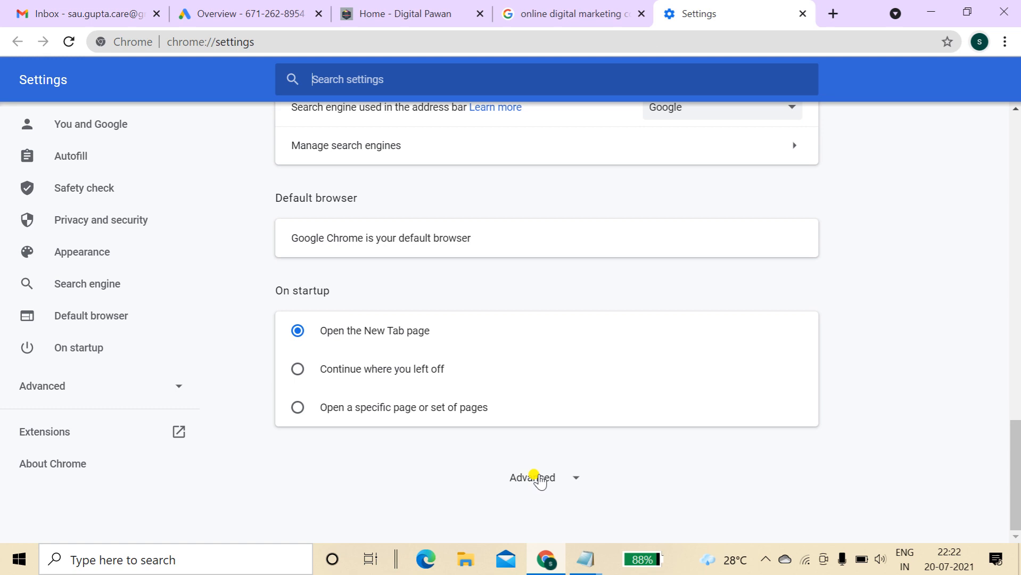
{"action": "left_click", "coordinate": [535, 478]}
{"action": "left_click_drag", "start_coordinate": [1011, 397], "coordinate": [1015, 122]}
{"action": "left_click", "coordinate": [572, 14]}
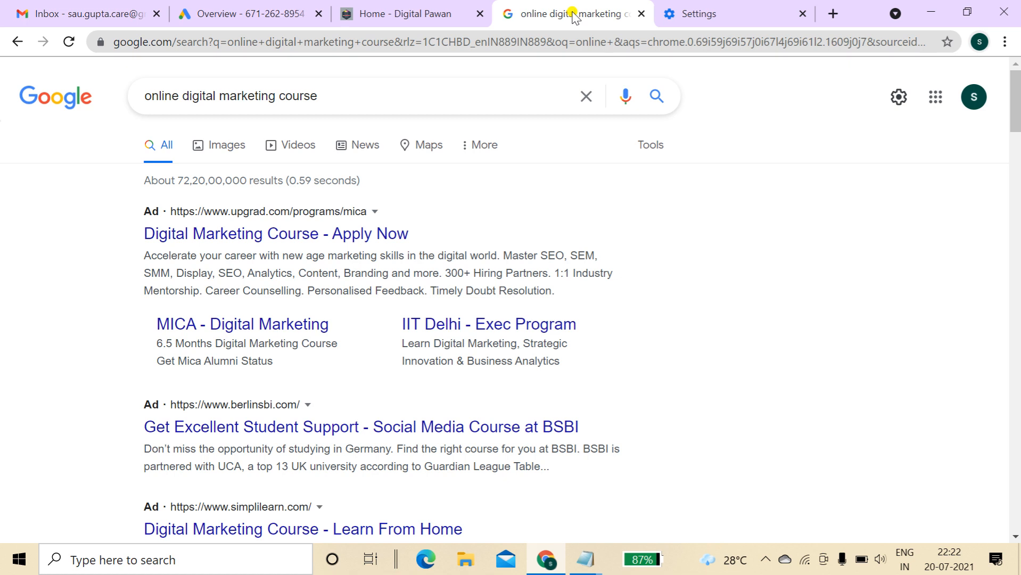
Check the Digital Pawan Contact us page, then expand Google Ads' ads and extensions pages
{"action": "left_click", "coordinate": [267, 13]}
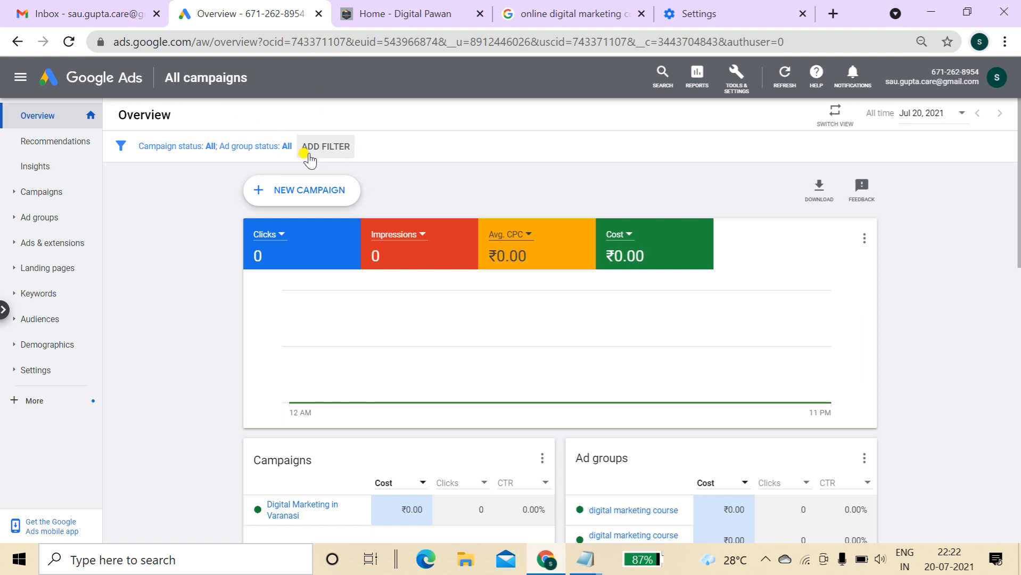
{"action": "left_click", "coordinate": [388, 11]}
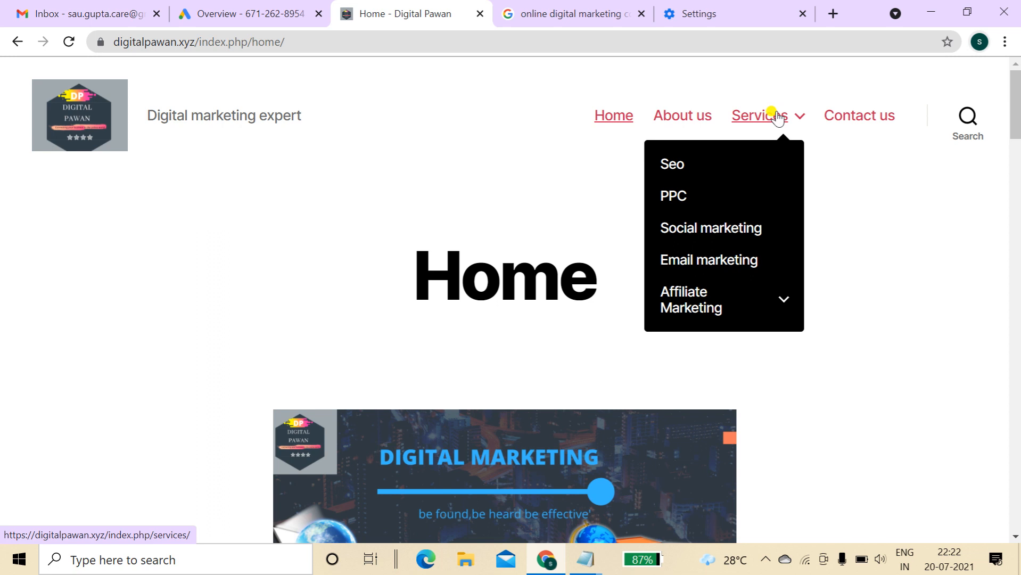
{"action": "left_click", "coordinate": [883, 121]}
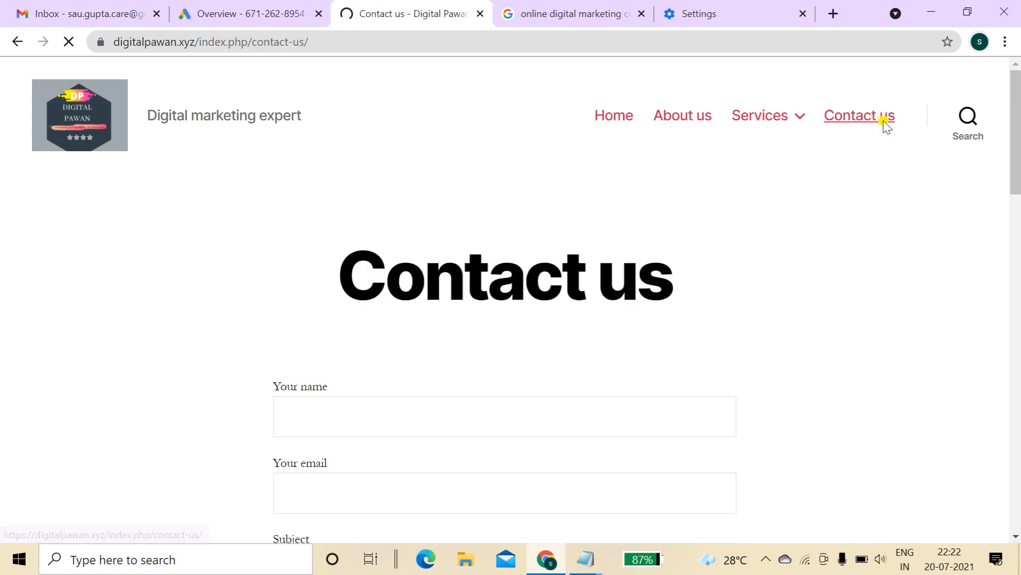
{"action": "mouse_move", "coordinate": [1017, 106]}
{"action": "left_mouse_down"}
{"action": "mouse_move", "coordinate": [1018, 381]}
{"action": "mouse_move", "coordinate": [1018, 101]}
{"action": "left_mouse_up"}
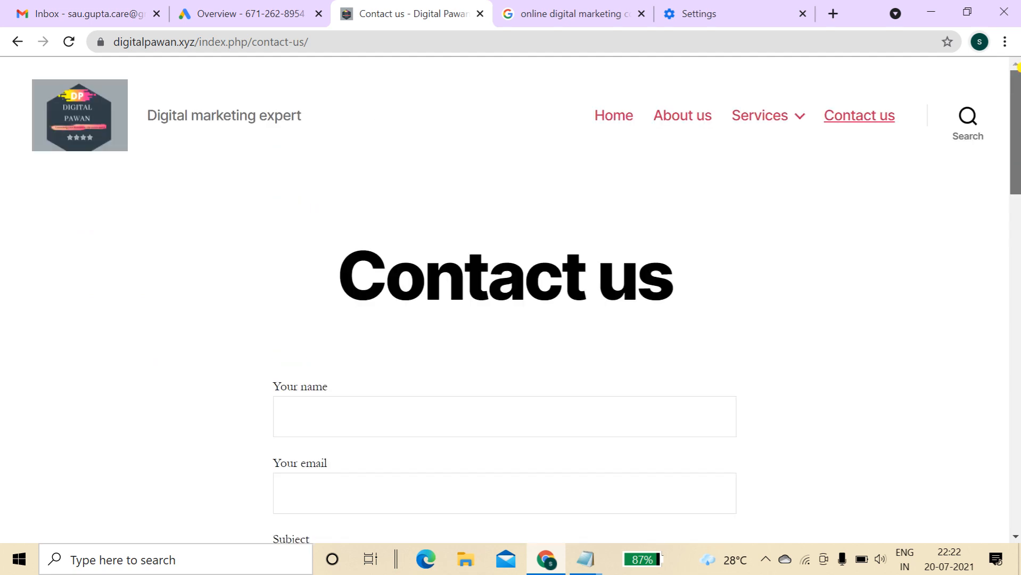
{"action": "left_click", "coordinate": [616, 115]}
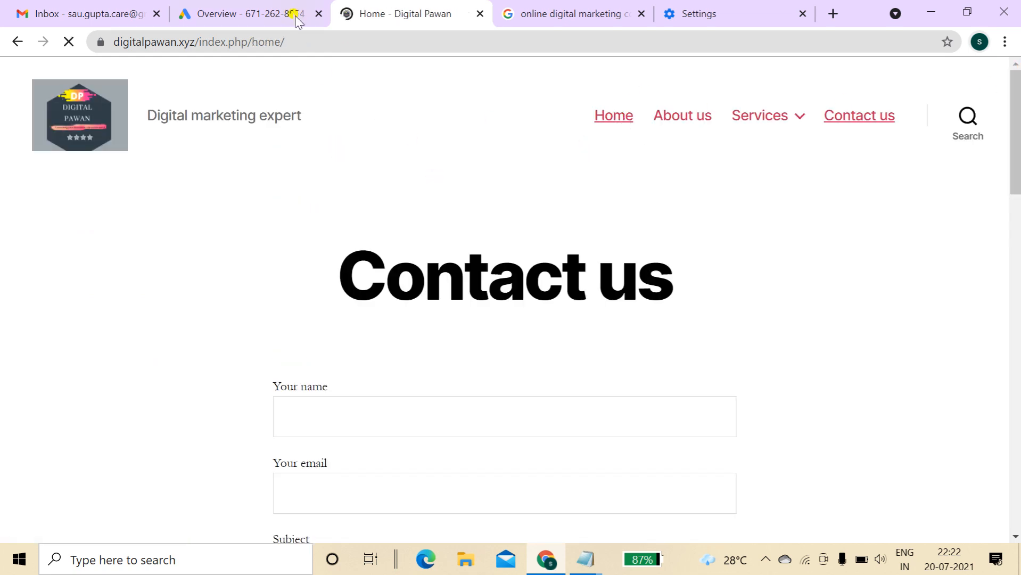
{"action": "left_click", "coordinate": [296, 16]}
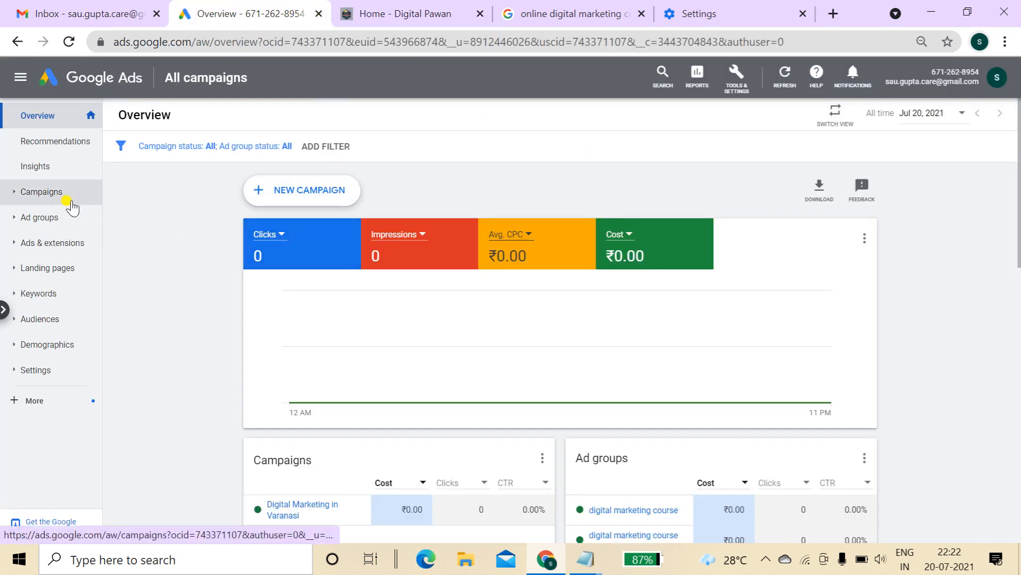
{"action": "left_click", "coordinate": [75, 249]}
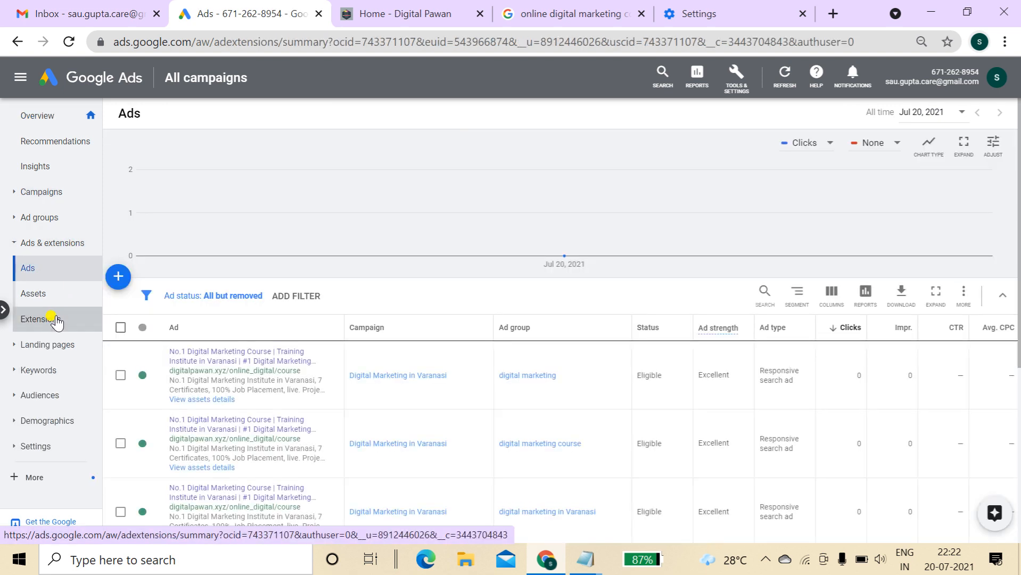
Start a new sitelink extension from the Extensions summary page
{"action": "left_click", "coordinate": [53, 320]}
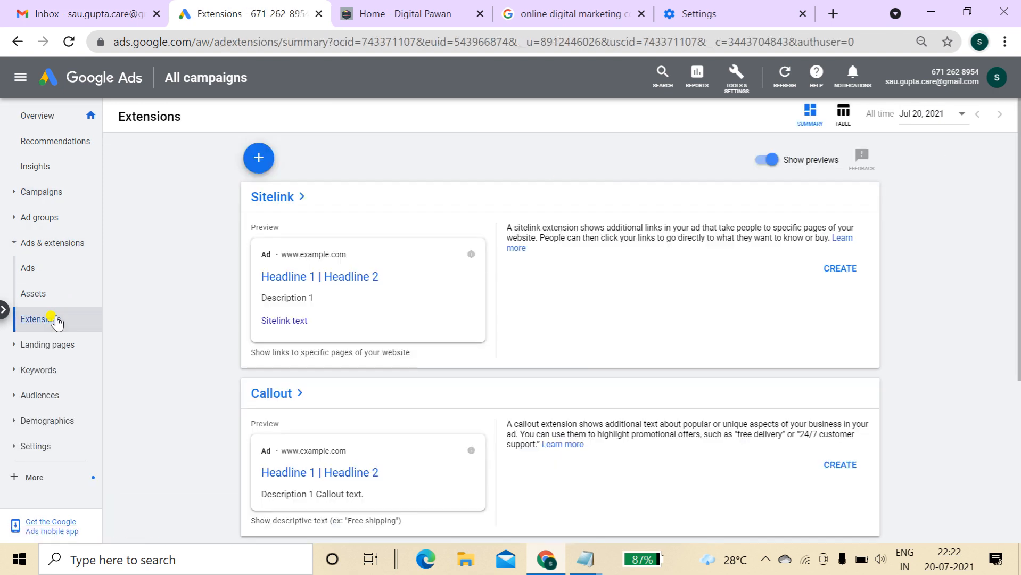
{"action": "left_click", "coordinate": [255, 161]}
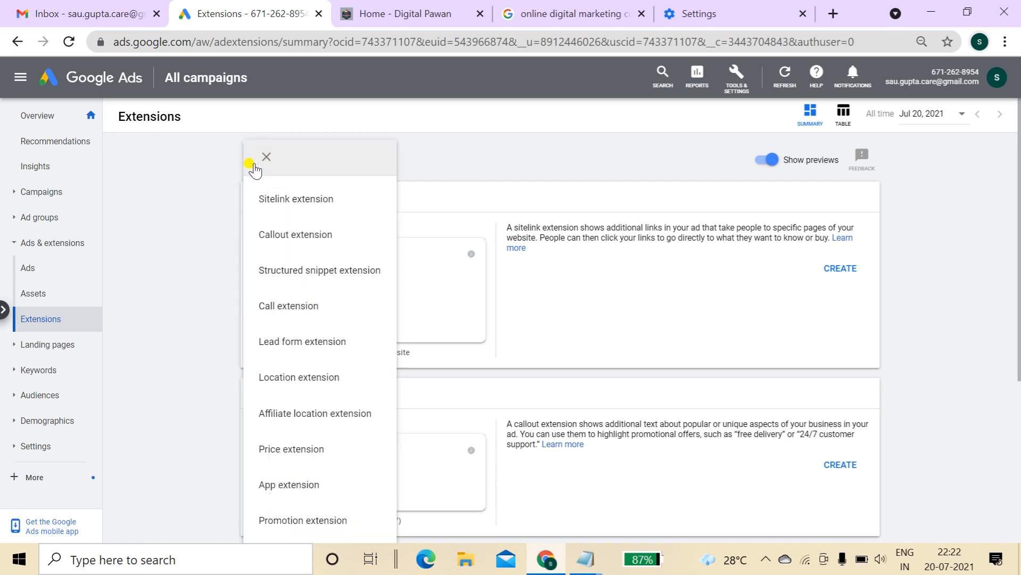
{"action": "left_click", "coordinate": [324, 201]}
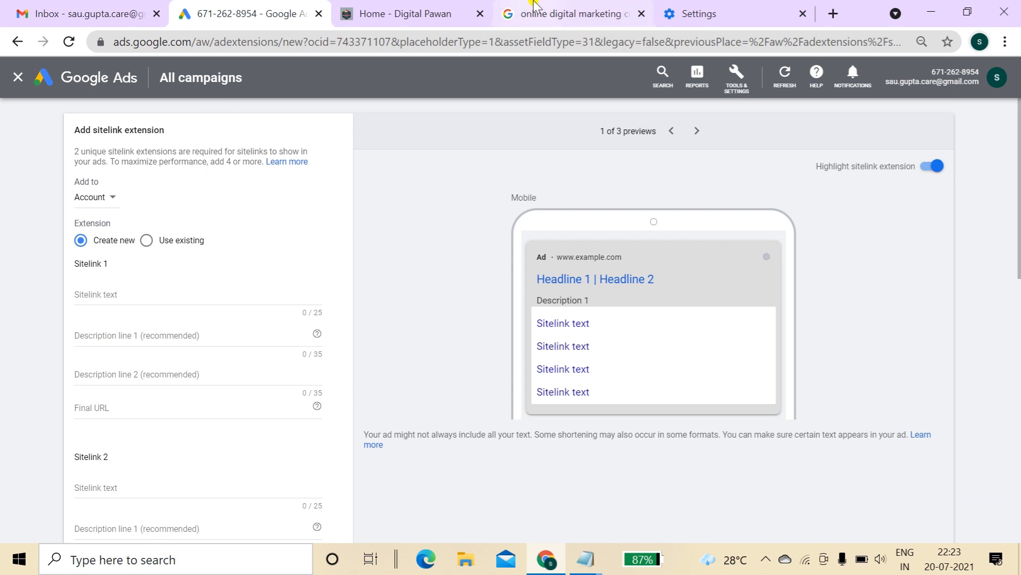
Compare the search results and Digital Pawan site, then open the 'Add to' dropdown
{"action": "left_click", "coordinate": [533, 12]}
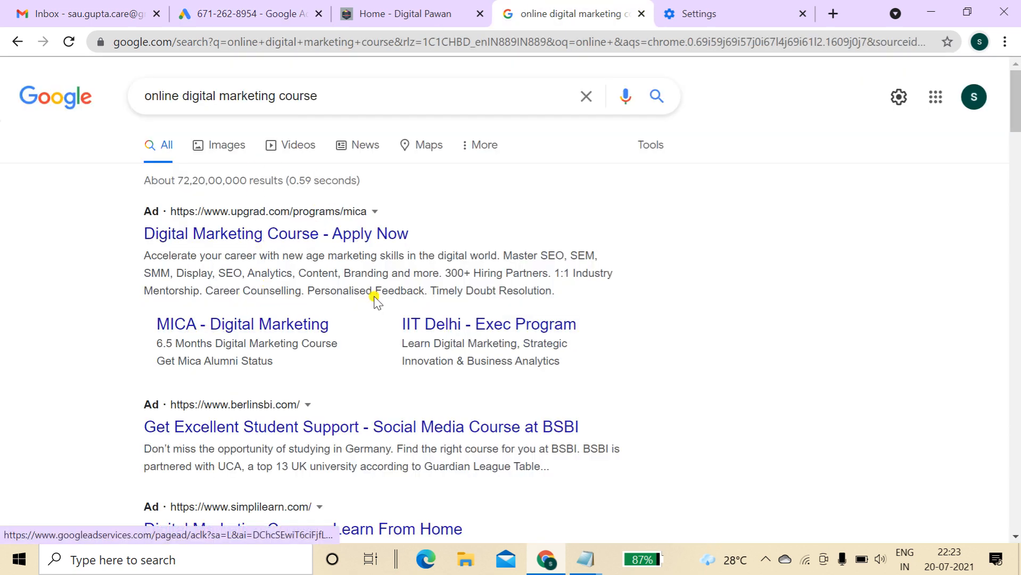
{"action": "left_click", "coordinate": [378, 12]}
{"action": "left_click", "coordinate": [276, 11]}
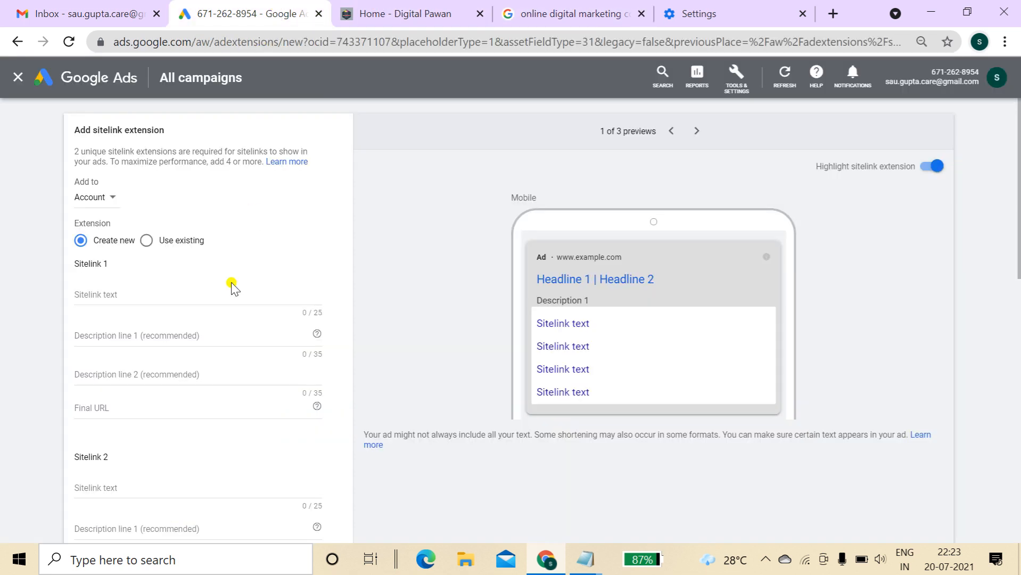
{"action": "left_click", "coordinate": [523, 7]}
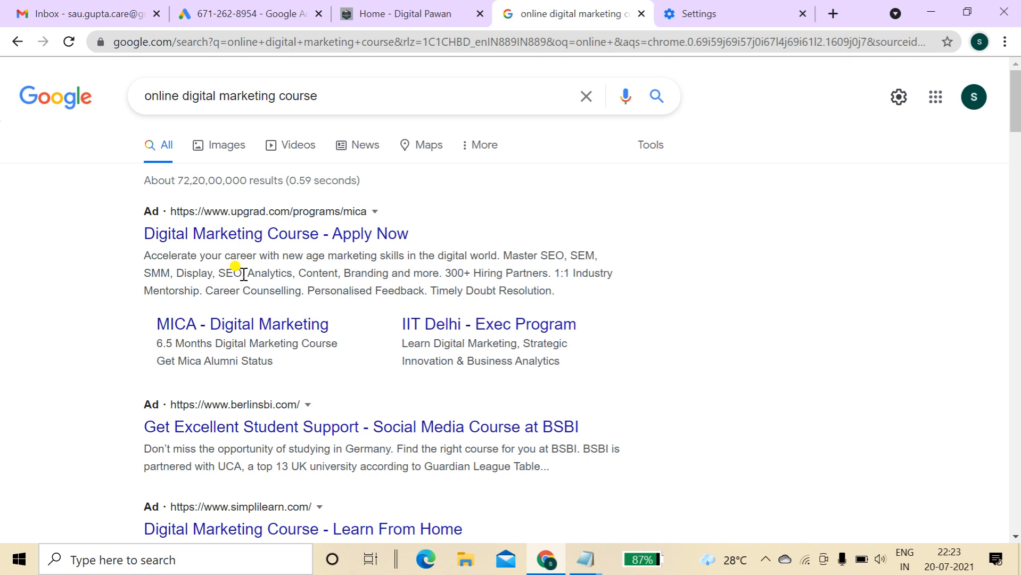
{"action": "left_click", "coordinate": [245, 7]}
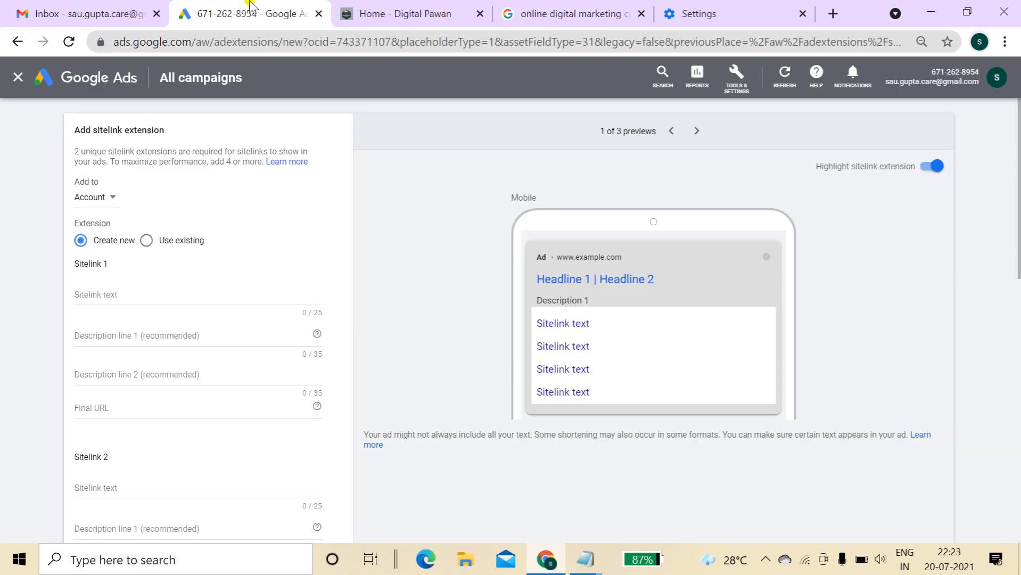
{"action": "left_click", "coordinate": [101, 197]}
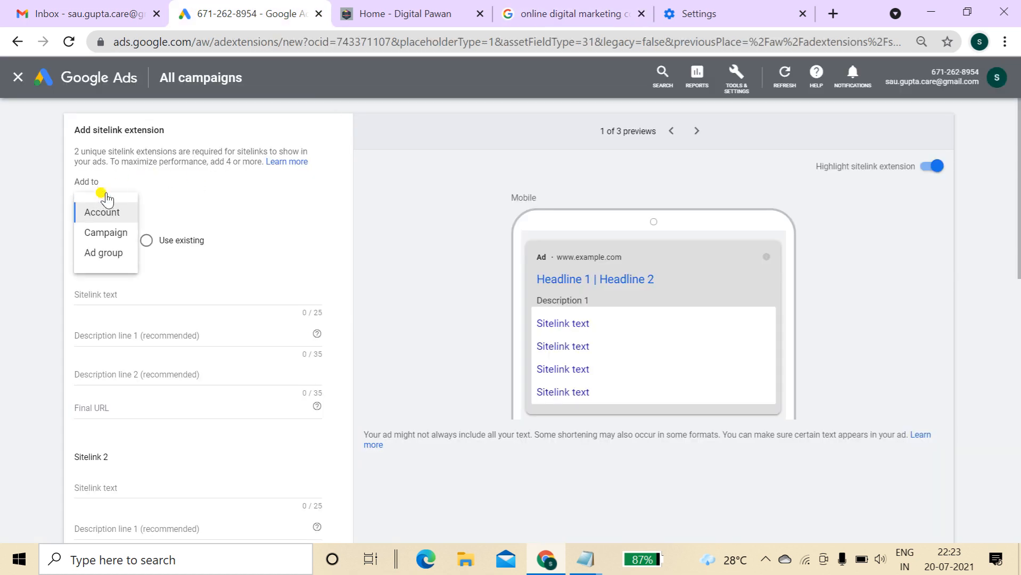
Attach the sitelinks at campaign level to Digital Marketing in Varanasi
{"action": "left_click", "coordinate": [109, 240]}
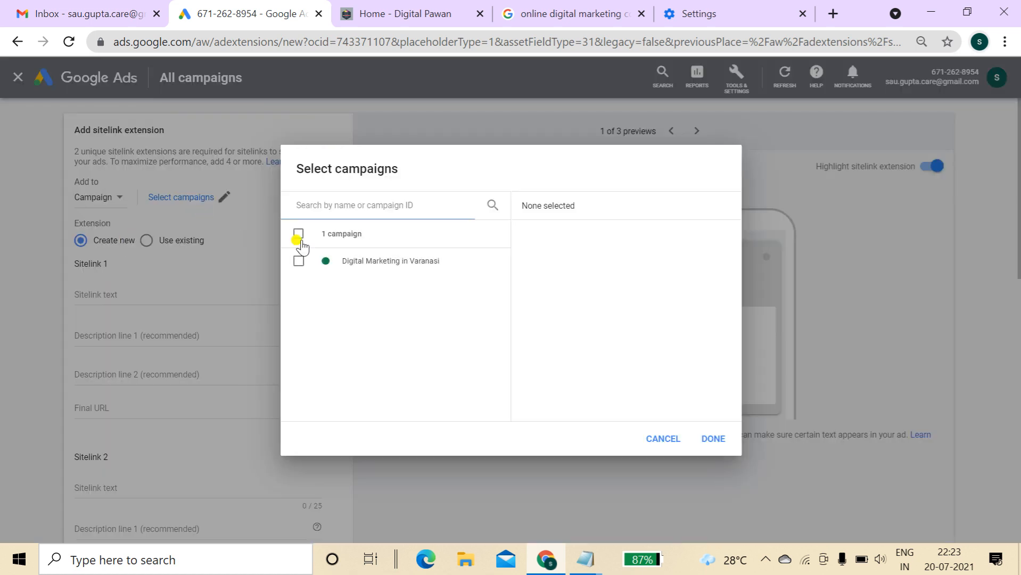
{"action": "left_click", "coordinate": [298, 260]}
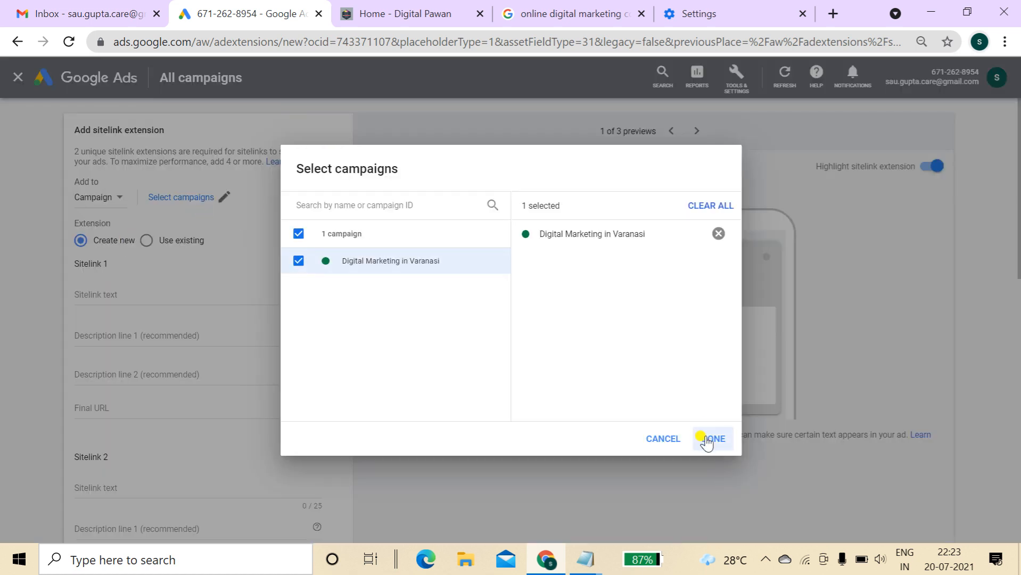
{"action": "left_click", "coordinate": [708, 438]}
Enter Sitelink 1 'Advance SEO Course' with descriptions 'Best Digital Marketing In' and 'Advance SEO Course'
{"action": "left_click", "coordinate": [191, 292]}
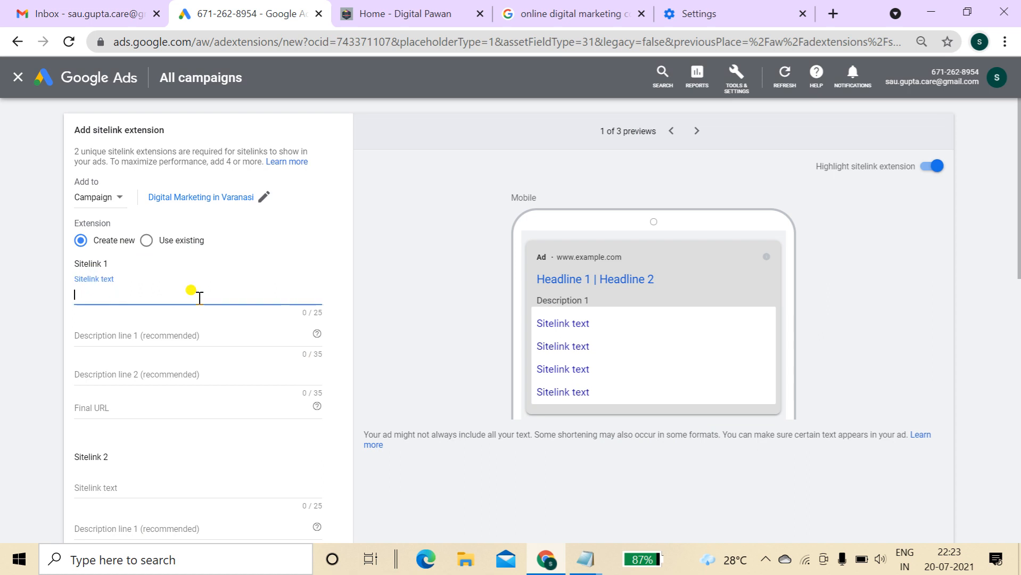
{"action": "type", "text": "SEO Course"}
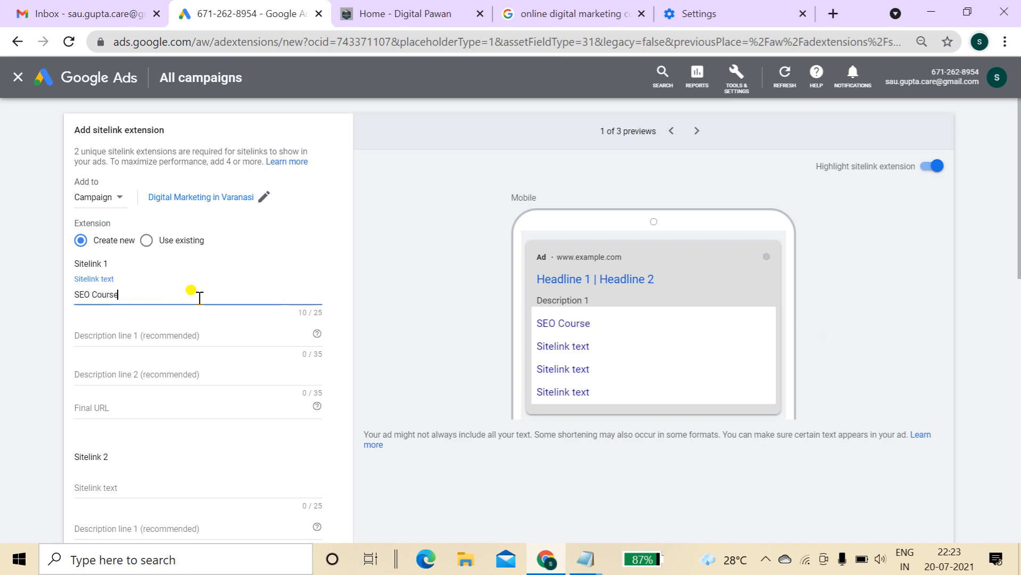
{"action": "left_click", "coordinate": [76, 294]}
{"action": "type", "text": "Adv"}
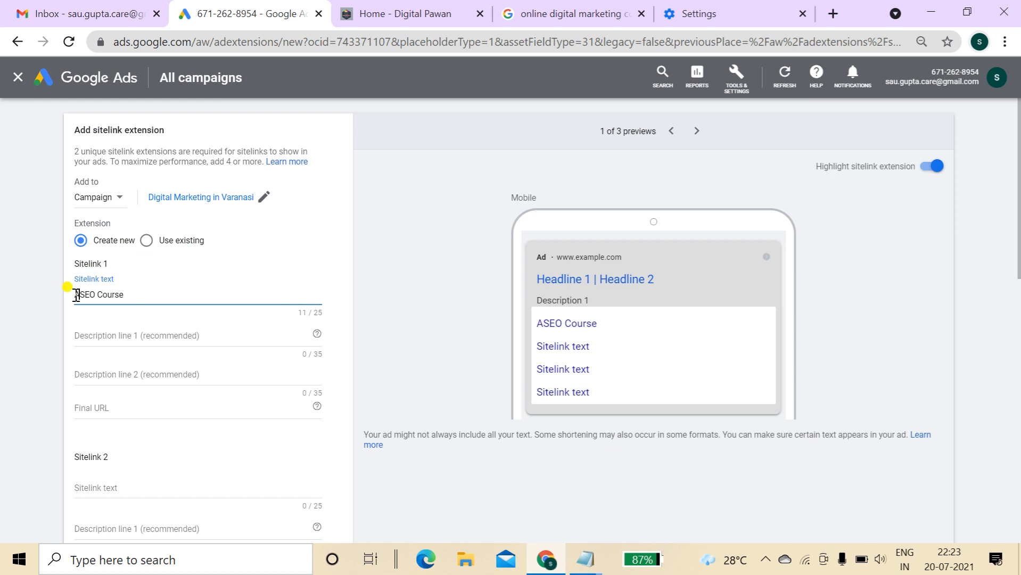
{"action": "type", "text": "ance"}
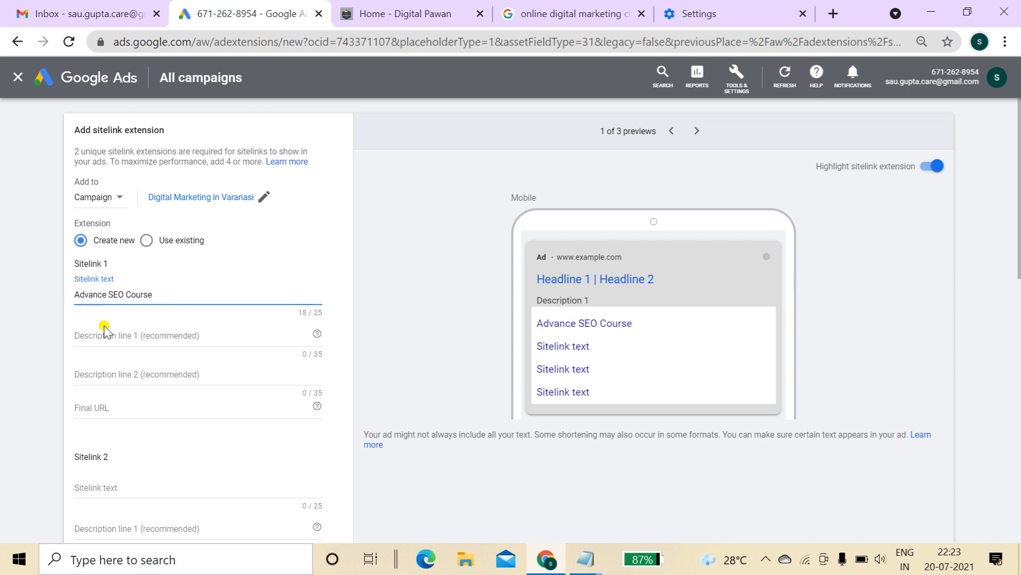
{"action": "left_click", "coordinate": [109, 333]}
{"action": "type", "text": "Bes"}
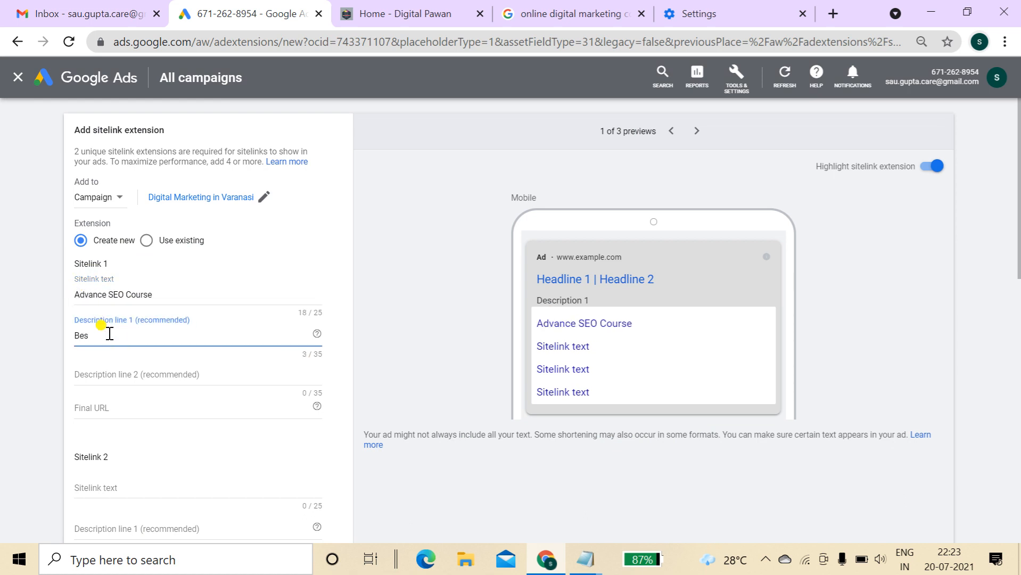
{"action": "type", "text": "t Digital Marketing Institute"}
{"action": "key", "text": "Tab"}
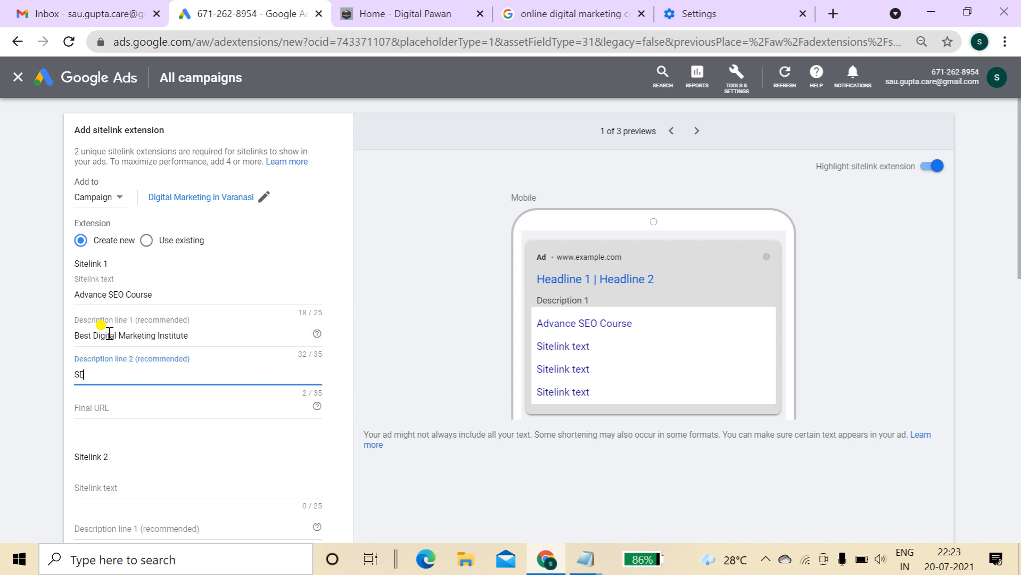
{"action": "type", "text": "Advance SEO Course"}
{"action": "left_click", "coordinate": [195, 408]}
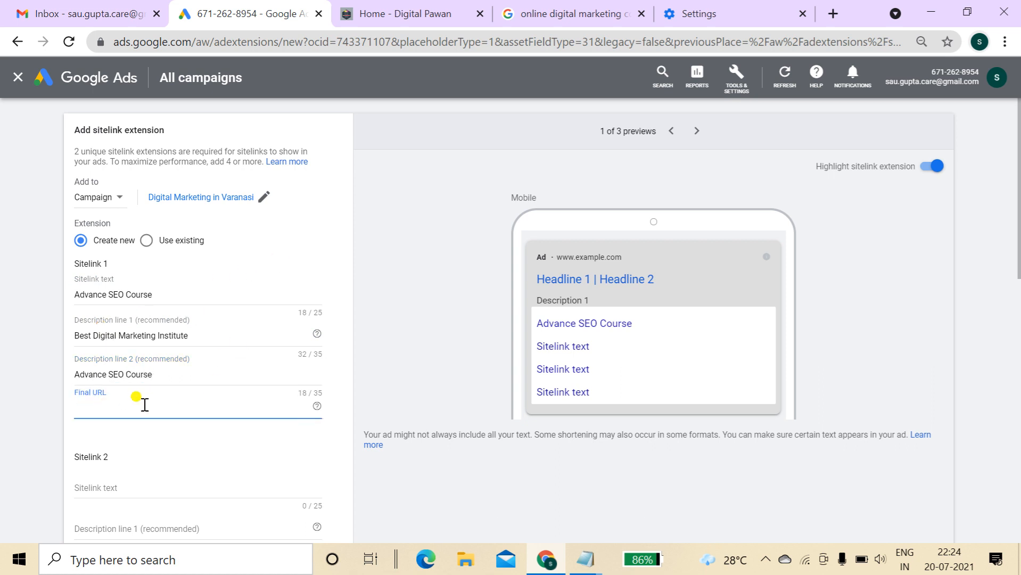
Paste the site's Seo page URL as Sitelink 1's Final URL and view the desktop preview
{"action": "left_click", "coordinate": [430, 5]}
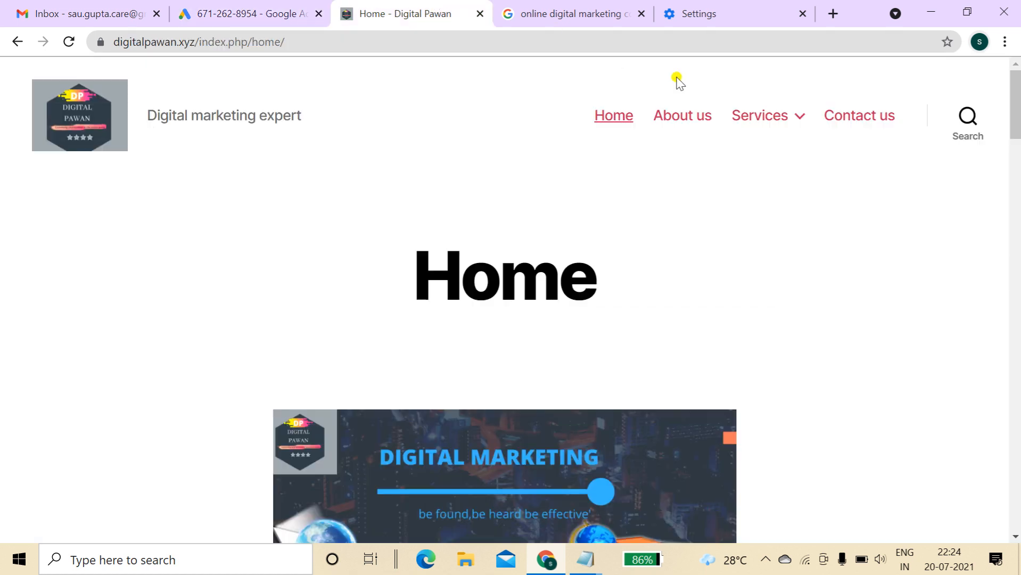
{"action": "mouse_move", "coordinate": [763, 114]}
{"action": "left_click", "coordinate": [722, 166]}
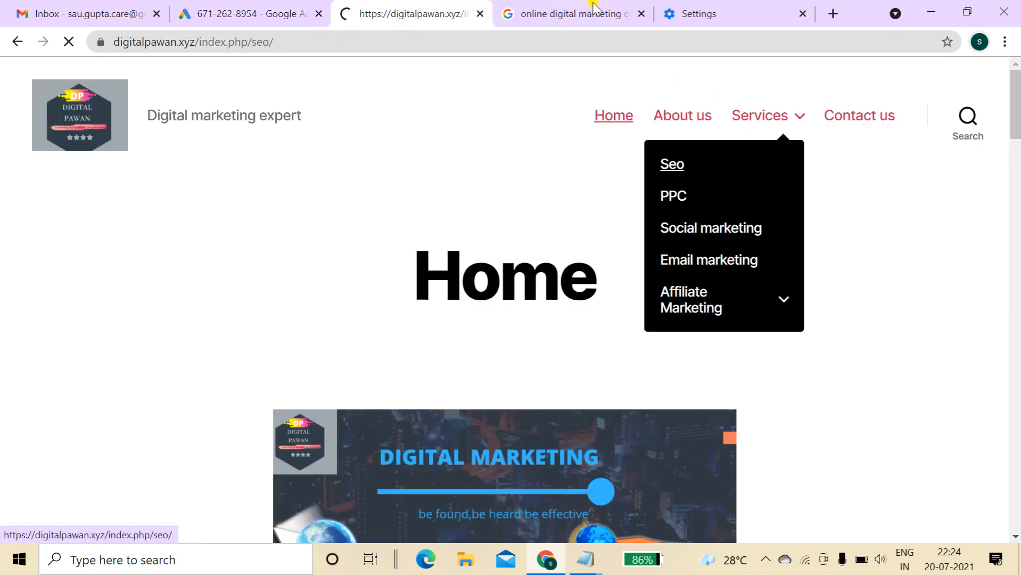
{"action": "left_click", "coordinate": [568, 43]}
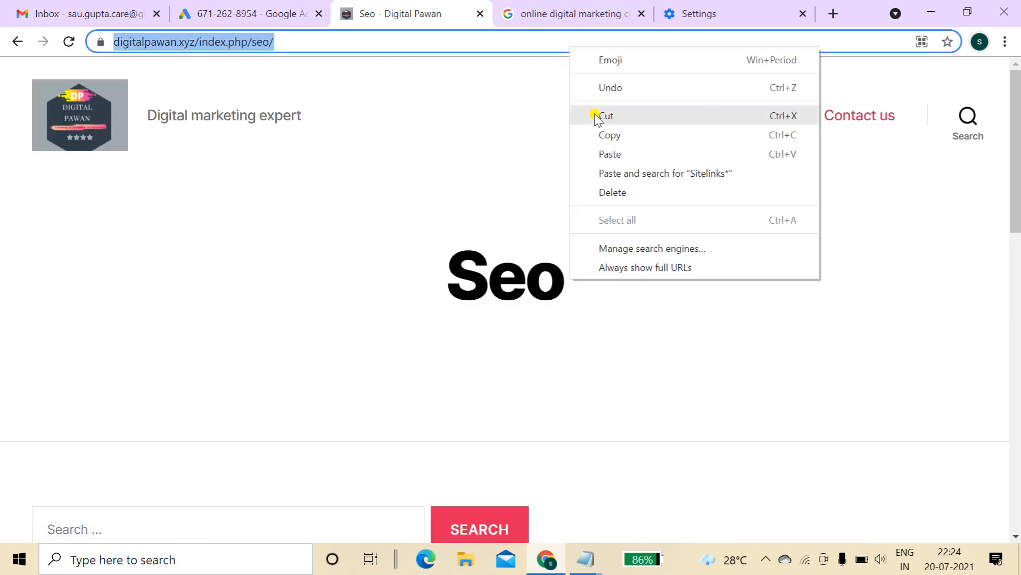
{"action": "left_click", "coordinate": [599, 132]}
{"action": "left_click", "coordinate": [274, 5]}
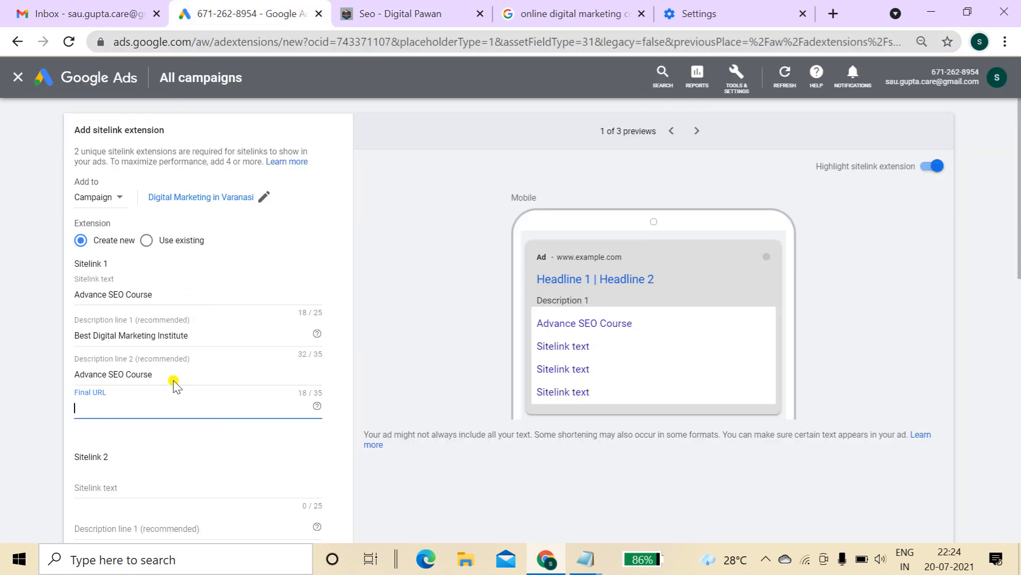
{"action": "key", "text": "ctrl+v"}
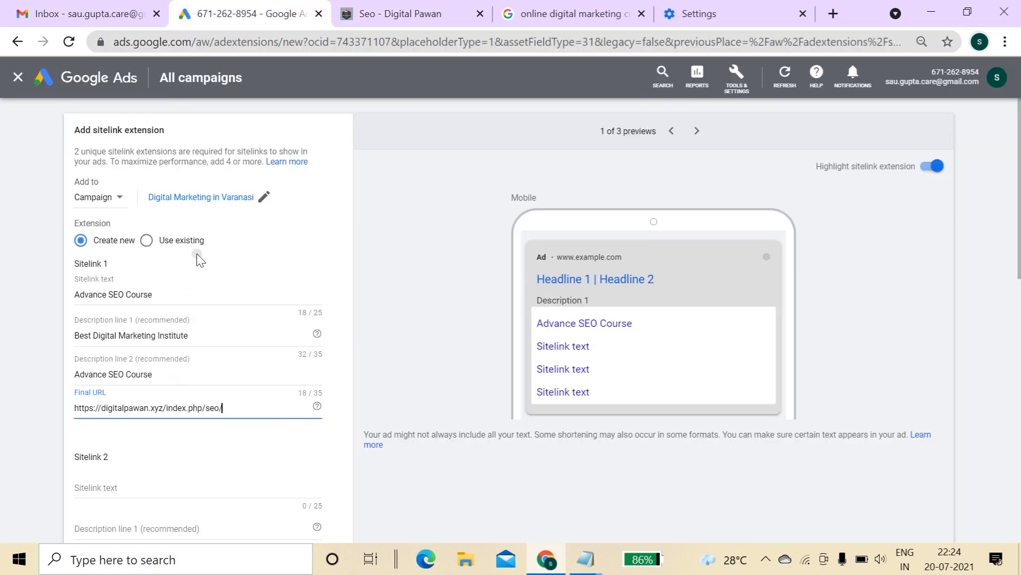
{"action": "left_click_drag", "start_coordinate": [176, 293], "coordinate": [66, 294]}
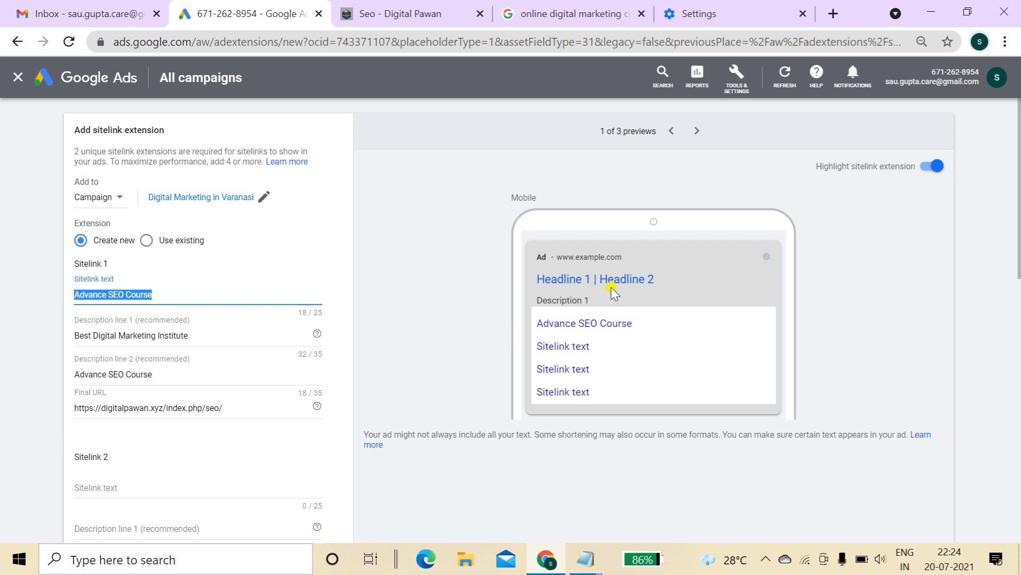
{"action": "left_click", "coordinate": [697, 131]}
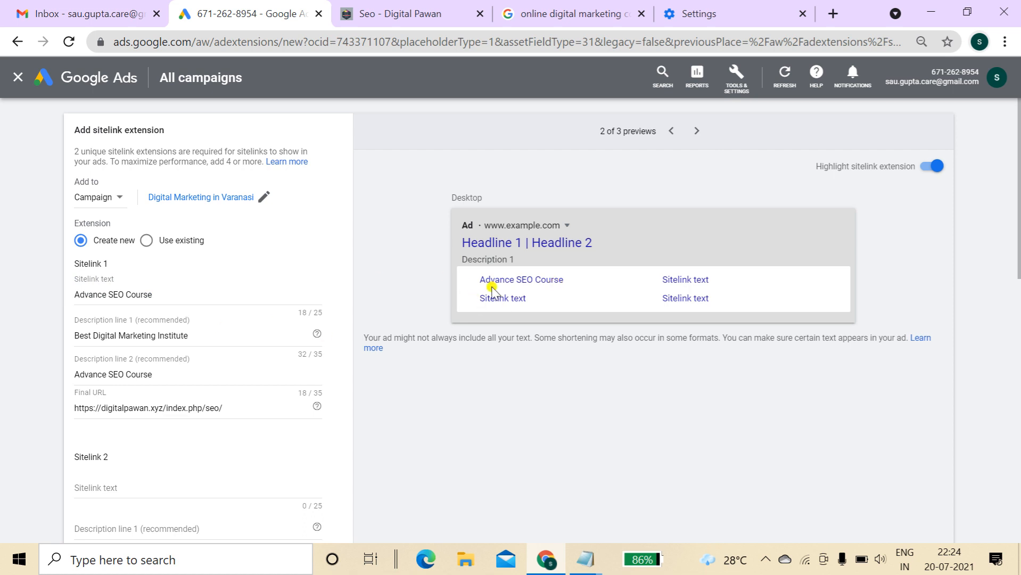
{"action": "left_click", "coordinate": [418, 16]}
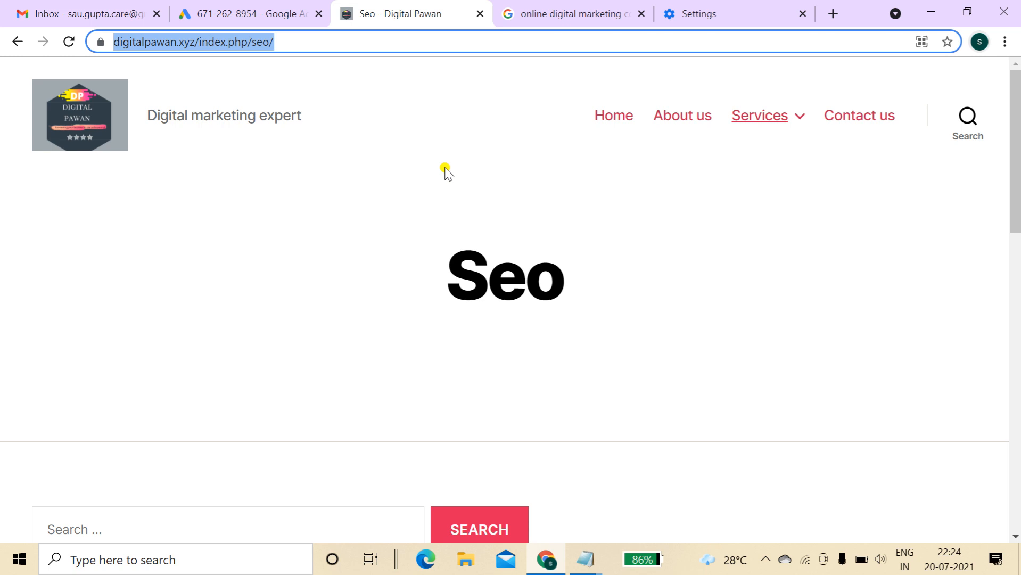
{"action": "left_click", "coordinate": [255, 8]}
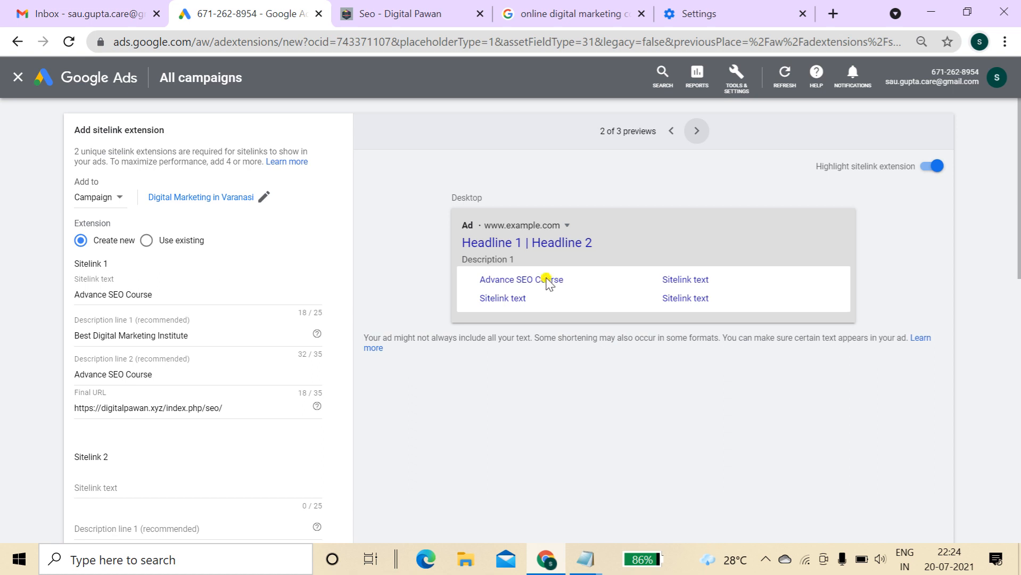
{"action": "left_click_drag", "start_coordinate": [1020, 178], "coordinate": [1018, 294]}
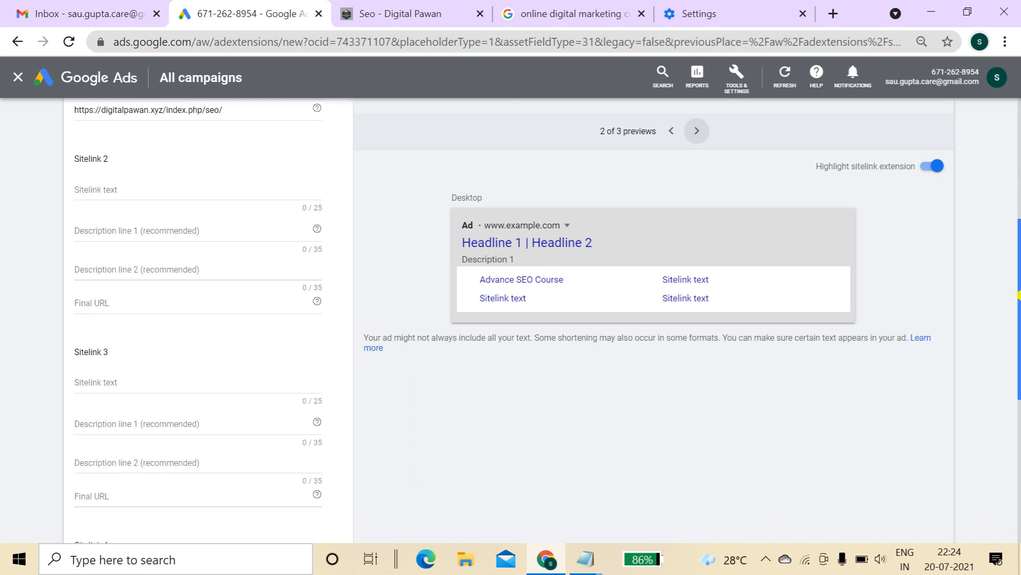
Enter Sitelink 2 'Advance PPC Course' with descriptions 'Digital Marketing' and 'Advance PPC Course'
{"action": "left_click", "coordinate": [186, 182]}
{"action": "type", "text": "Advan"}
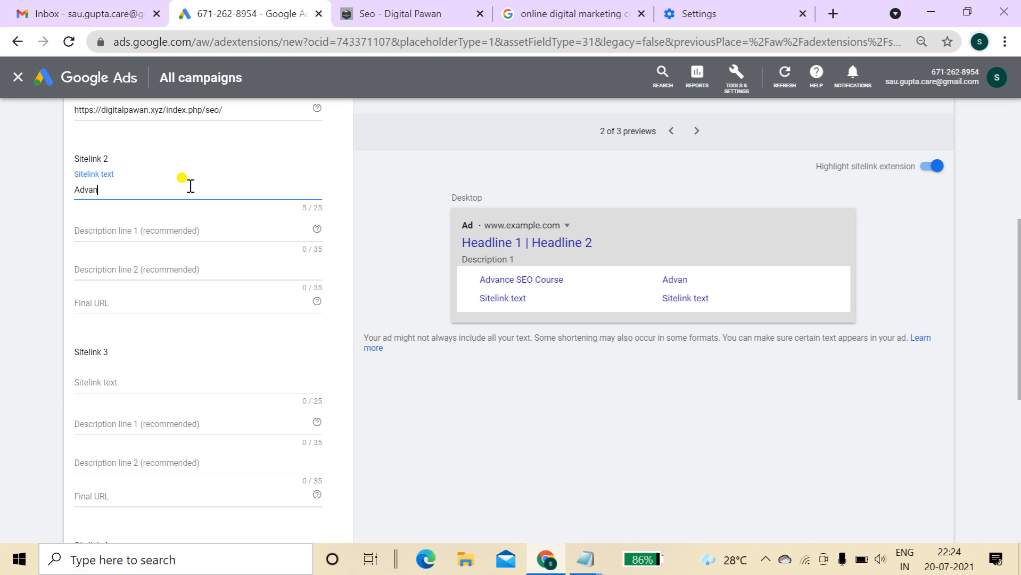
{"action": "type", "text": "ceSE"}
{"action": "key", "text": "BackSpace"}
{"action": "key", "text": "BackSpace"}
{"action": "type", "text": "O"}
{"action": "type", "text": " PPC C"}
{"action": "type", "text": "ourse"}
{"action": "key", "text": "Tab"}
{"action": "type", "text": "Digital Marketing"}
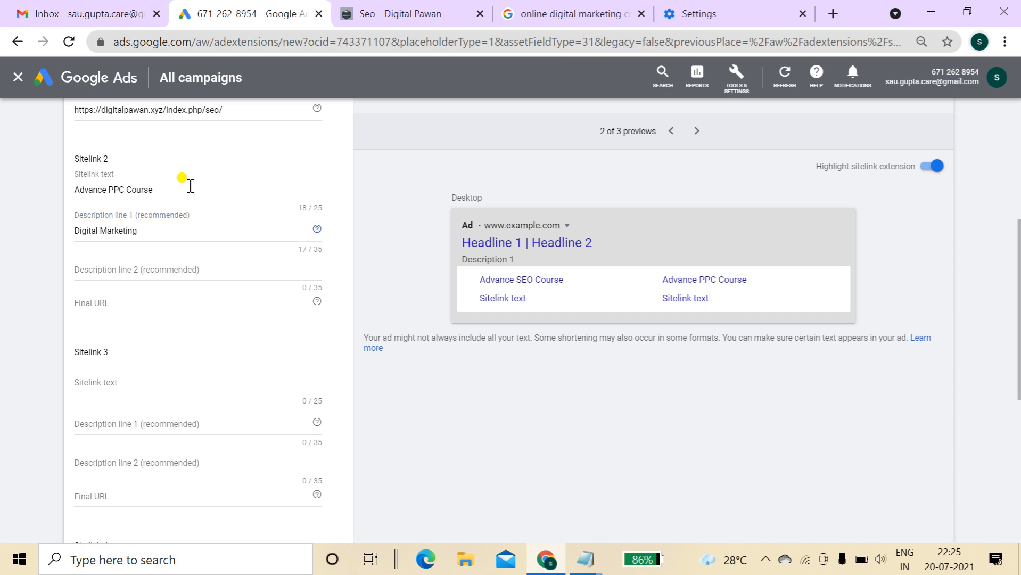
{"action": "key", "text": "Tab"}
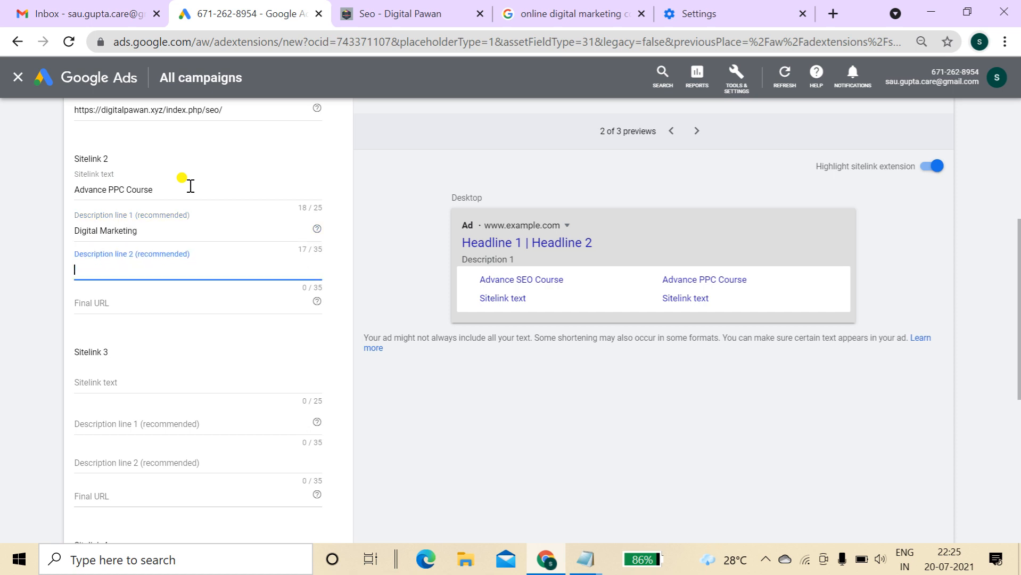
{"action": "type", "text": "Advance PPC Course"}
{"action": "key", "text": "Tab"}
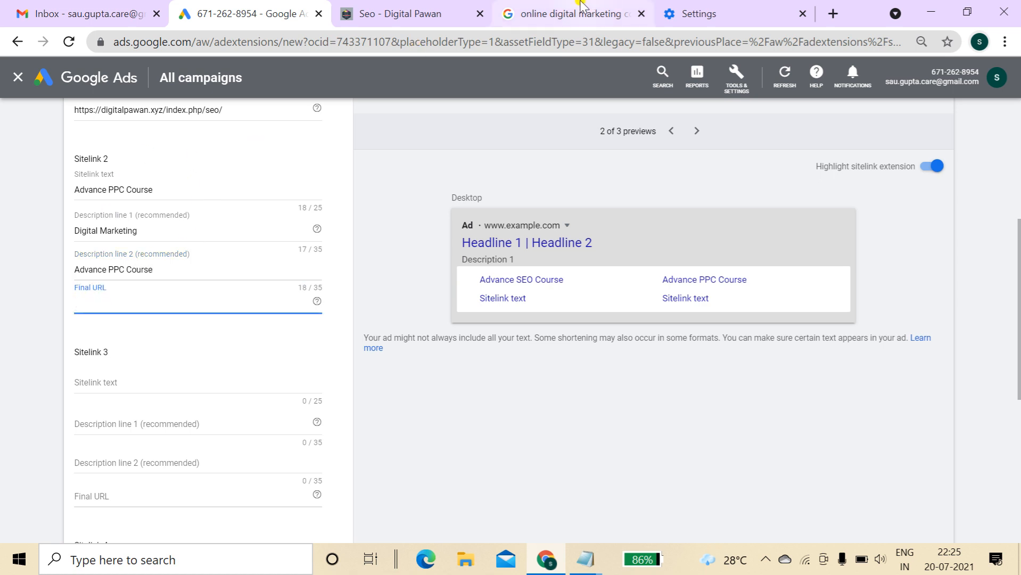
Paste the site's PPC page URL as Sitelink 2's Final URL
{"action": "left_click", "coordinate": [417, 10]}
{"action": "mouse_move", "coordinate": [772, 109]}
{"action": "left_click", "coordinate": [730, 192]}
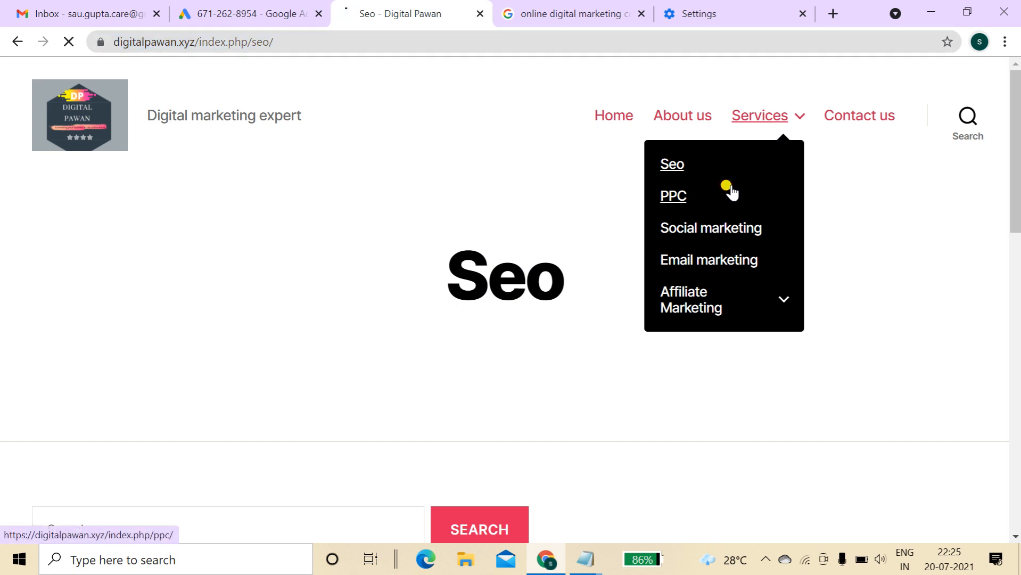
{"action": "right_click", "coordinate": [538, 45]}
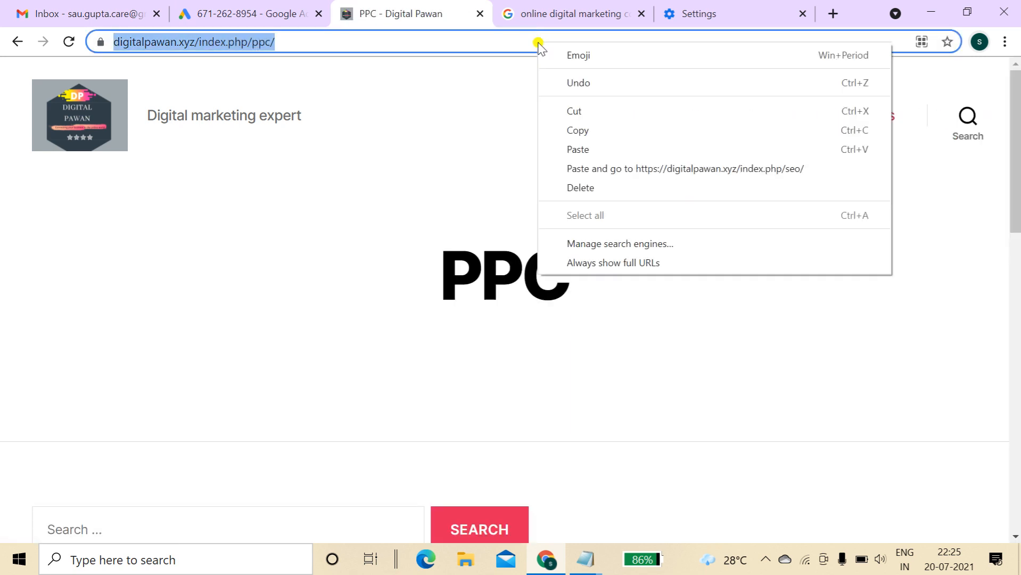
{"action": "left_click", "coordinate": [579, 130]}
{"action": "left_click", "coordinate": [266, 12]}
{"action": "key", "text": "ctrl+v"}
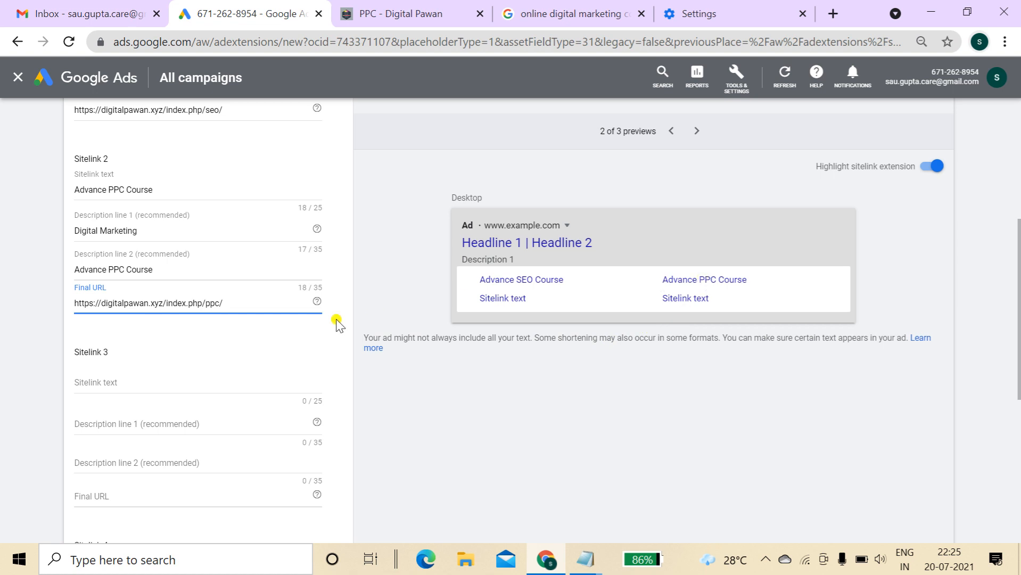
{"action": "left_click", "coordinate": [177, 380]}
Enter Sitelink 3 'Advance Email Marketing' with descriptions 'Advance' and 'Email Marketing'
{"action": "type", "text": "A"}
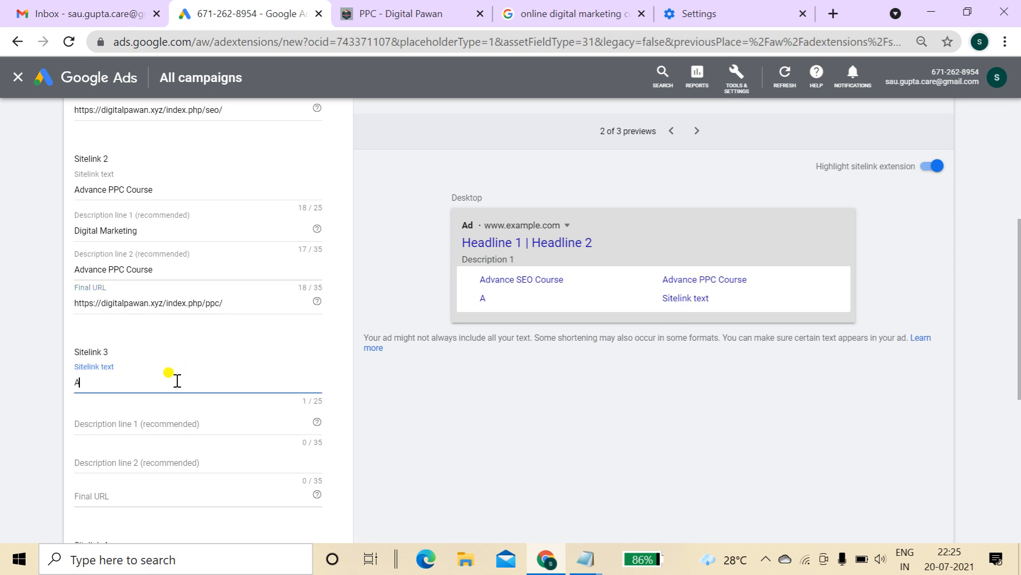
{"action": "type", "text": "dav"}
{"action": "key", "text": "BackSpace"}
{"action": "key", "text": "BackSpace"}
{"action": "key", "text": "BackSpace"}
{"action": "key", "text": "BackSpace"}
{"action": "type", "text": "vance mail"}
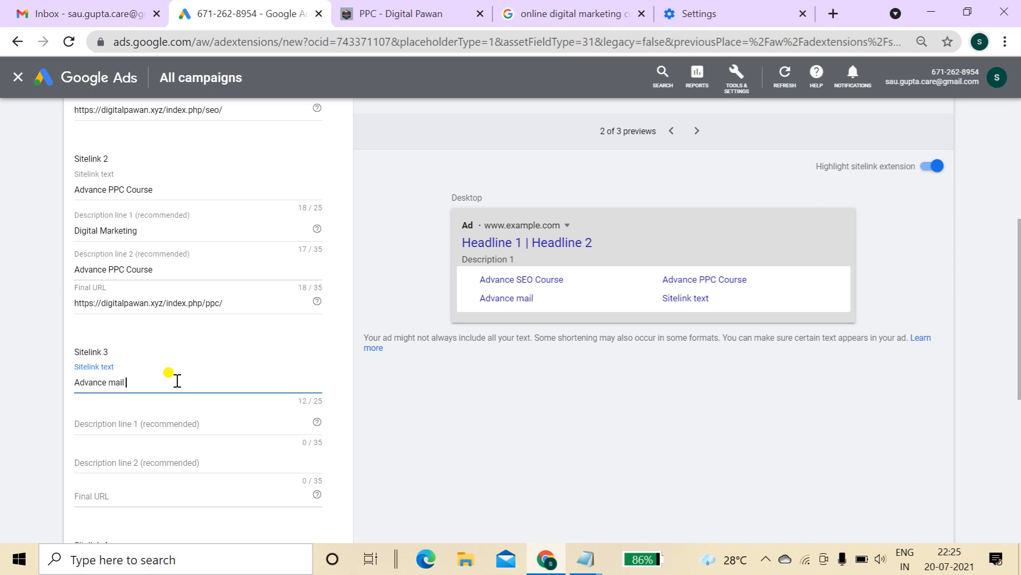
{"action": "key", "text": "BackSpace"}
{"action": "key", "text": "BackSpace"}
{"action": "type", "text": "Email mARKE"}
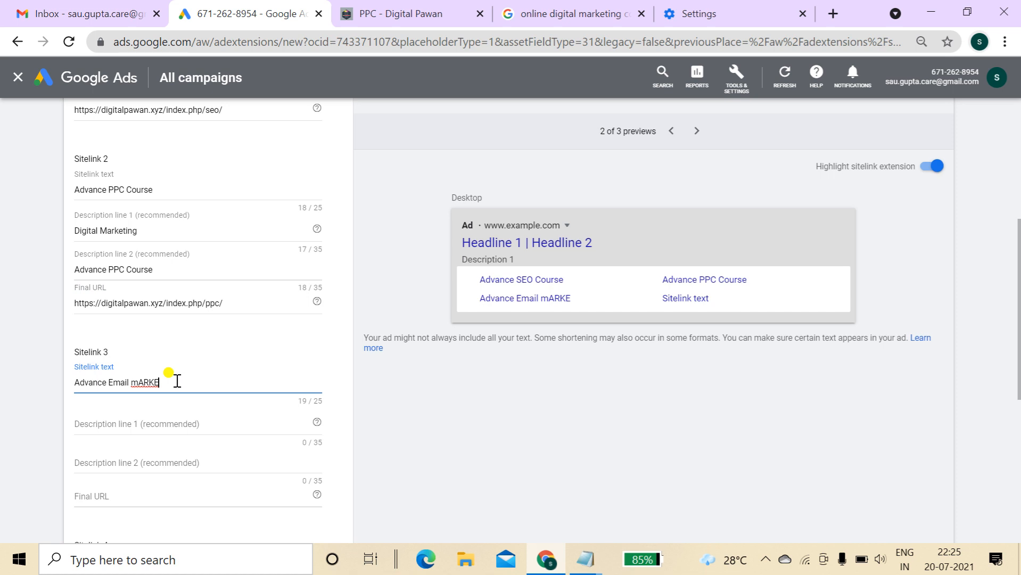
{"action": "key", "text": "BackSpace"}
{"action": "key", "text": "BackSpace"}
{"action": "key", "text": "BackSpace"}
{"action": "key", "text": "BackSpace"}
{"action": "type", "text": "Market"}
{"action": "key", "text": "Tab"}
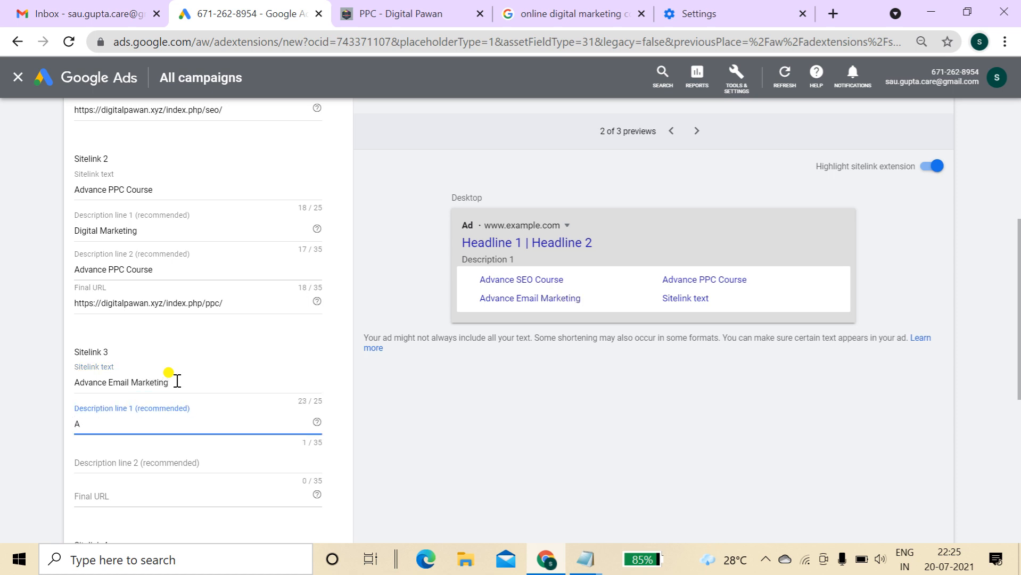
{"action": "key", "text": "Tab"}
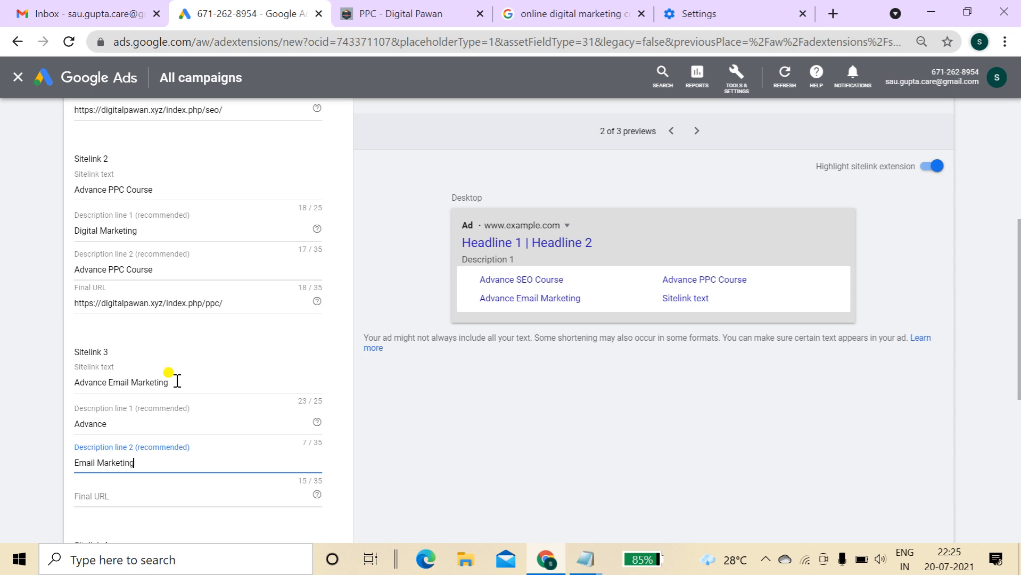
{"action": "key", "text": "Tab"}
Paste the site's Email marketing page URL as Sitelink 3's Final URL
{"action": "left_click", "coordinate": [410, 15]}
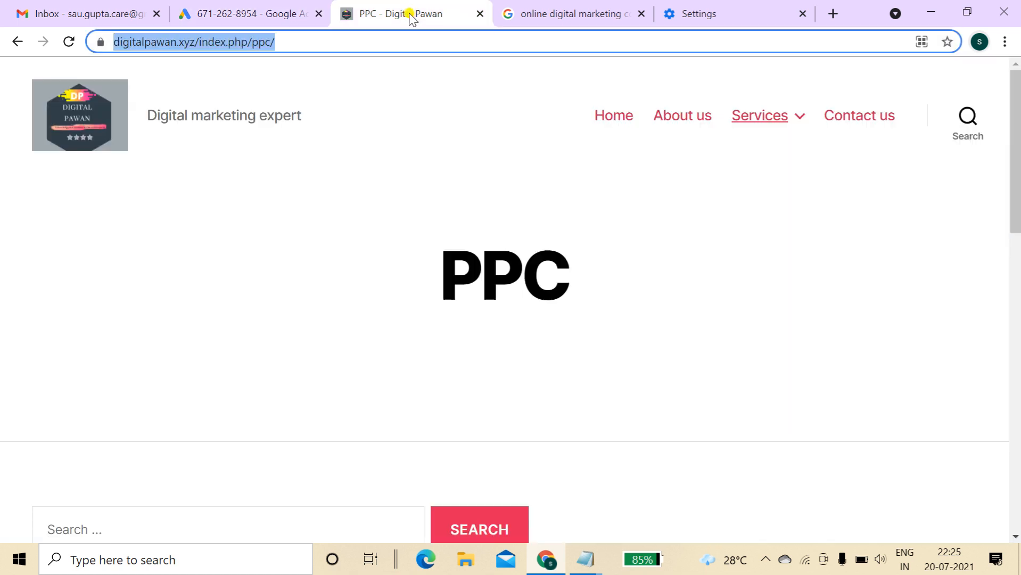
{"action": "mouse_move", "coordinate": [793, 118]}
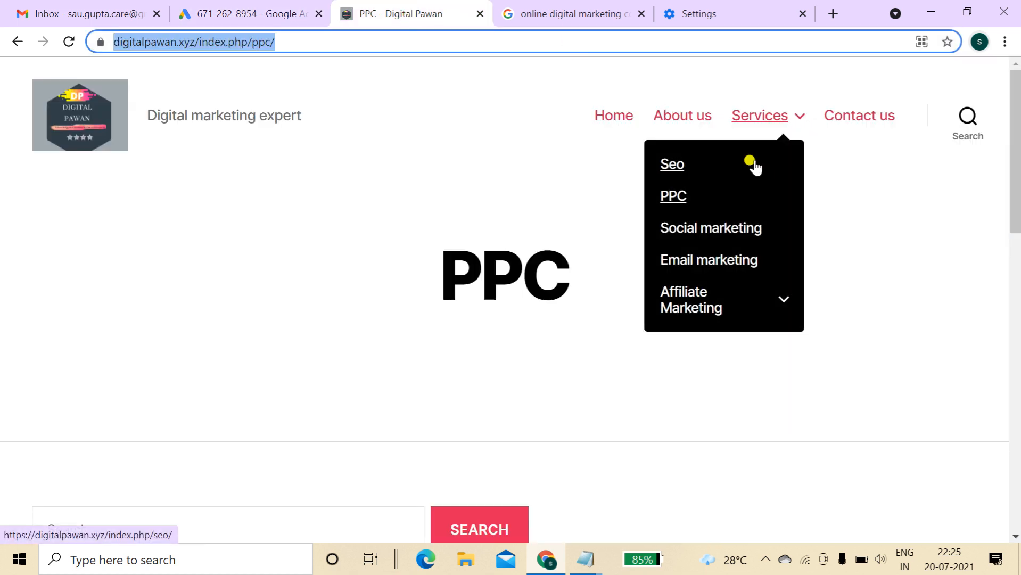
{"action": "left_click", "coordinate": [722, 259]}
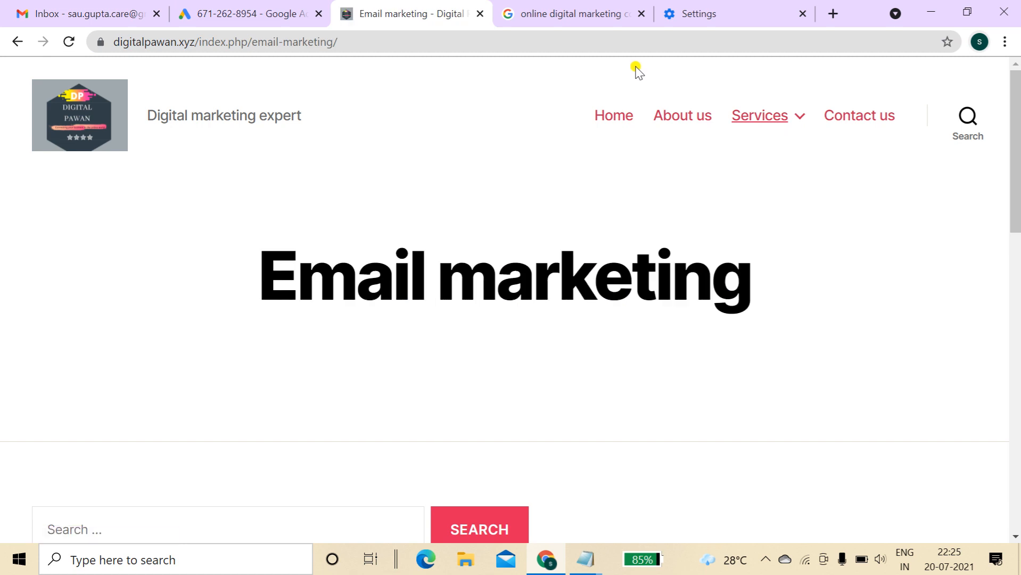
{"action": "left_click", "coordinate": [608, 42]}
{"action": "right_click", "coordinate": [609, 47]}
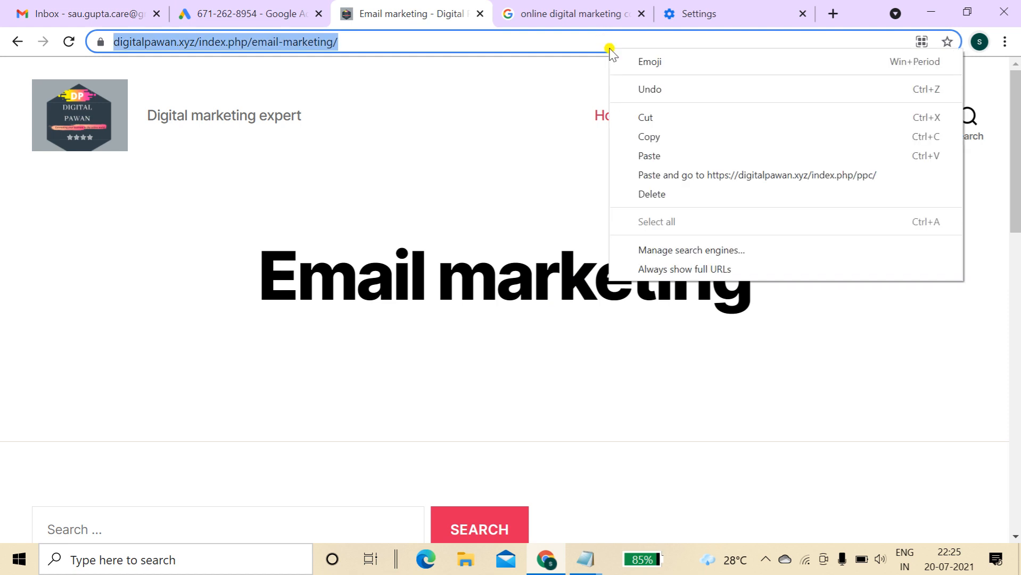
{"action": "left_click", "coordinate": [646, 135]}
{"action": "left_click", "coordinate": [277, 5]}
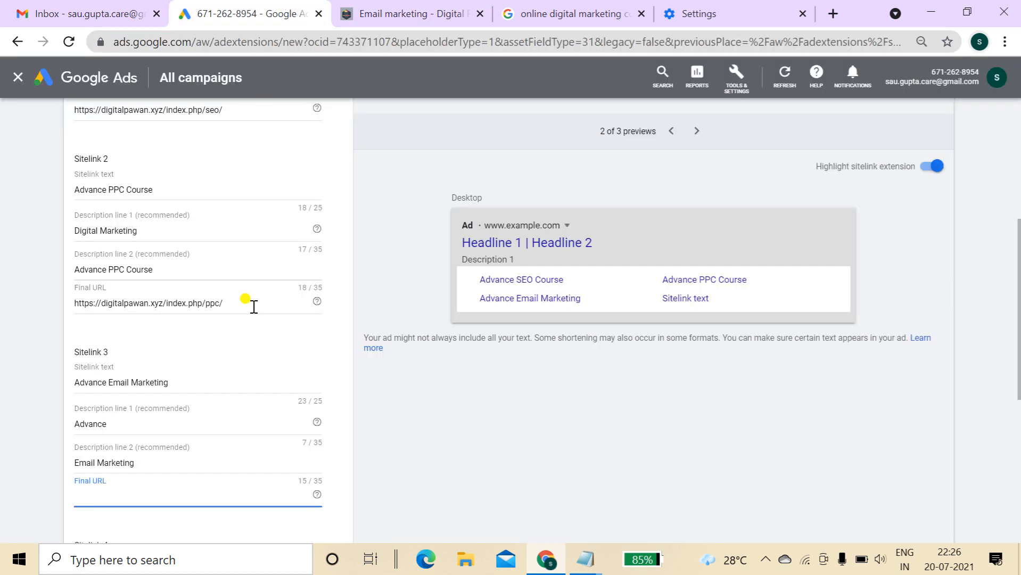
{"action": "key", "text": "ctrl+v"}
{"action": "left_click_drag", "start_coordinate": [1018, 297], "coordinate": [1018, 382]}
Copy the URL of the site's Affiliate Marketing page
{"action": "left_click", "coordinate": [247, 370]}
{"action": "left_click", "coordinate": [381, 9]}
{"action": "mouse_move", "coordinate": [778, 128]}
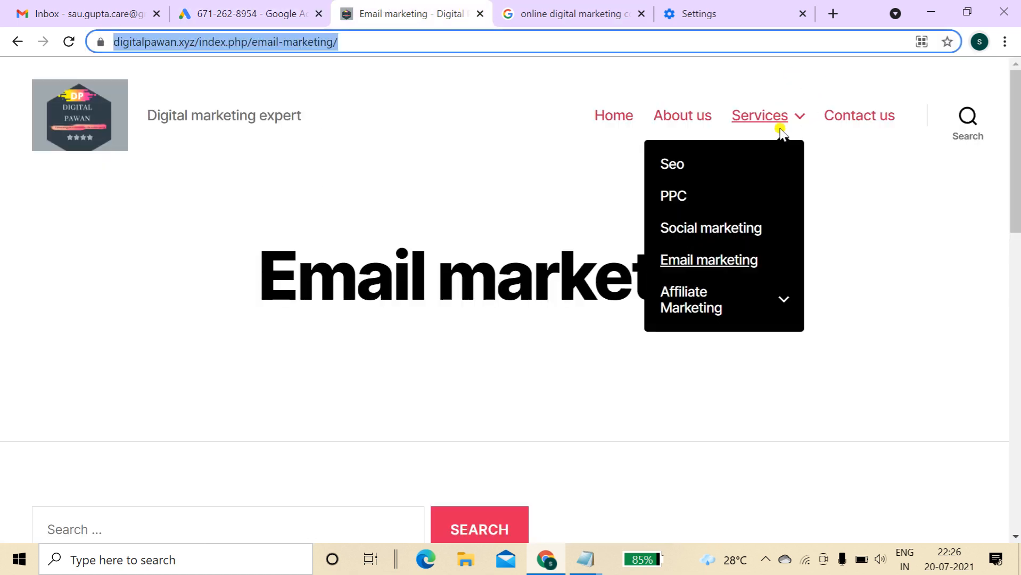
{"action": "left_click", "coordinate": [717, 295]}
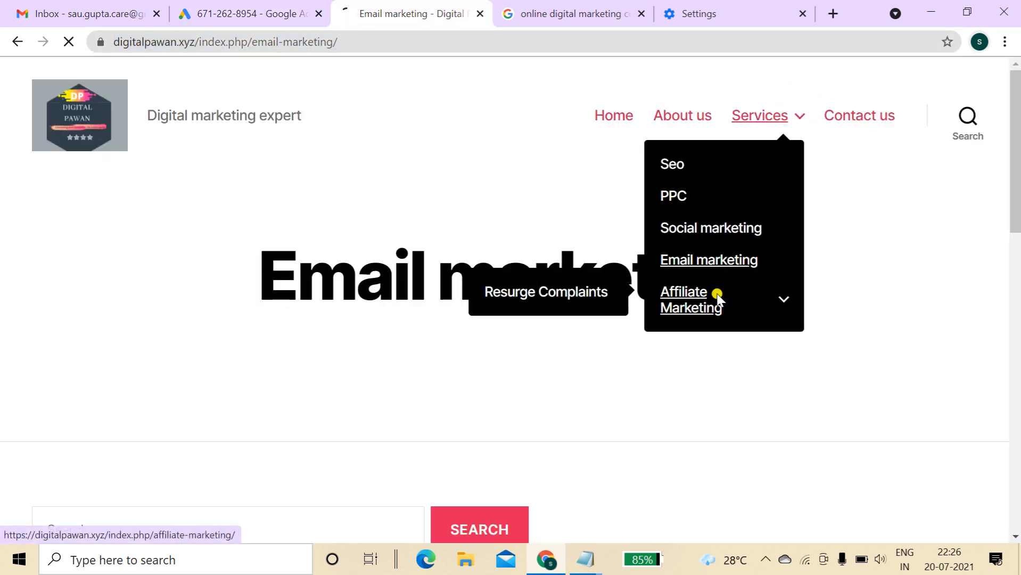
{"action": "left_click", "coordinate": [477, 40]}
{"action": "right_click", "coordinate": [477, 40]}
{"action": "left_click", "coordinate": [514, 126]}
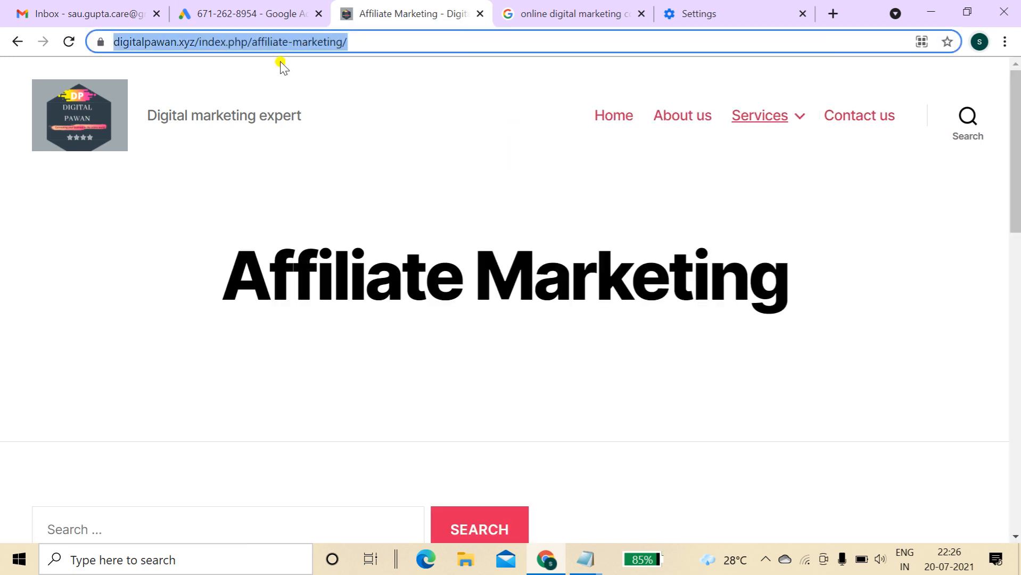
{"action": "left_click", "coordinate": [234, 13]}
Fill Sitelink 4 'Affiliate Marketing' with descriptions 'Best' and 'Digital' and the copied URL
{"action": "type", "text": "Ad"}
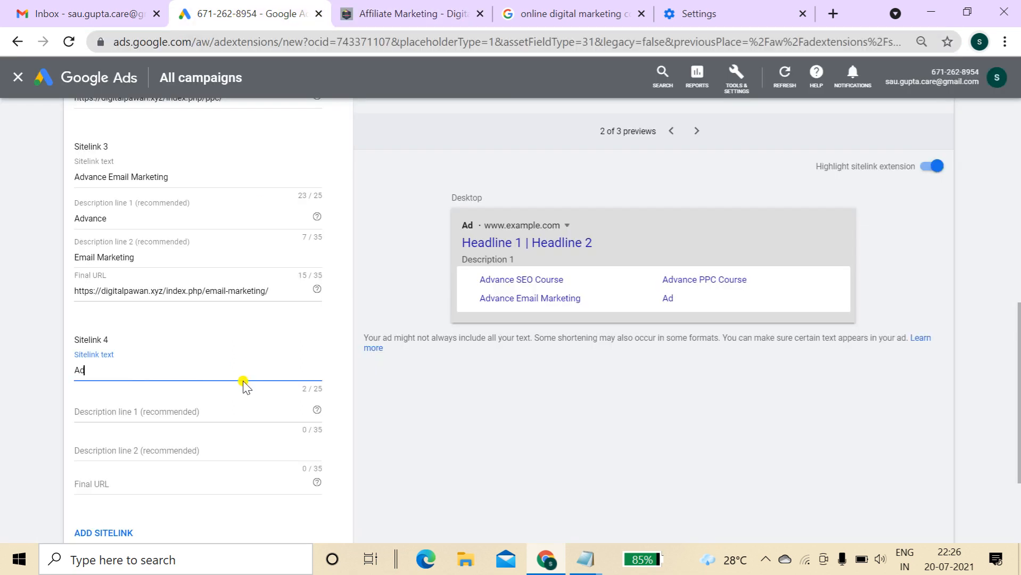
{"action": "key", "text": "BackSpace"}
{"action": "type", "text": "Affiliate Marketing"}
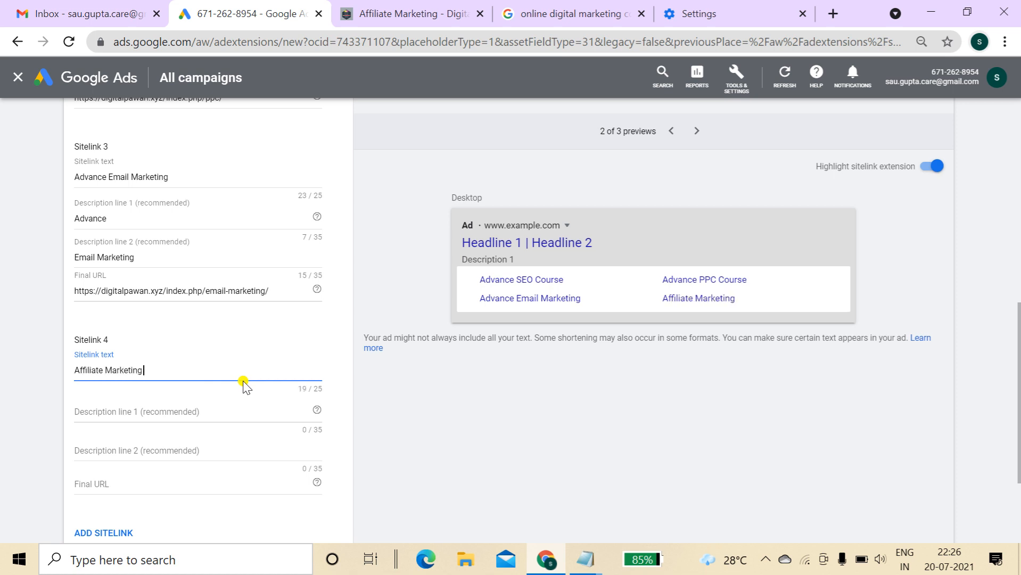
{"action": "key", "text": "Tab"}
{"action": "type", "text": "Best"}
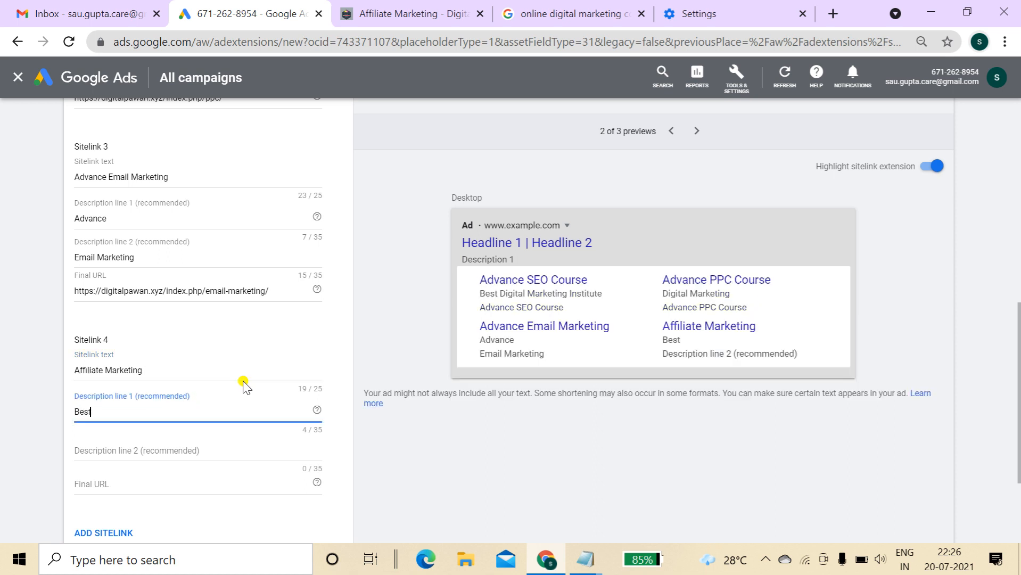
{"action": "key", "text": "Tab"}
{"action": "type", "text": "D"}
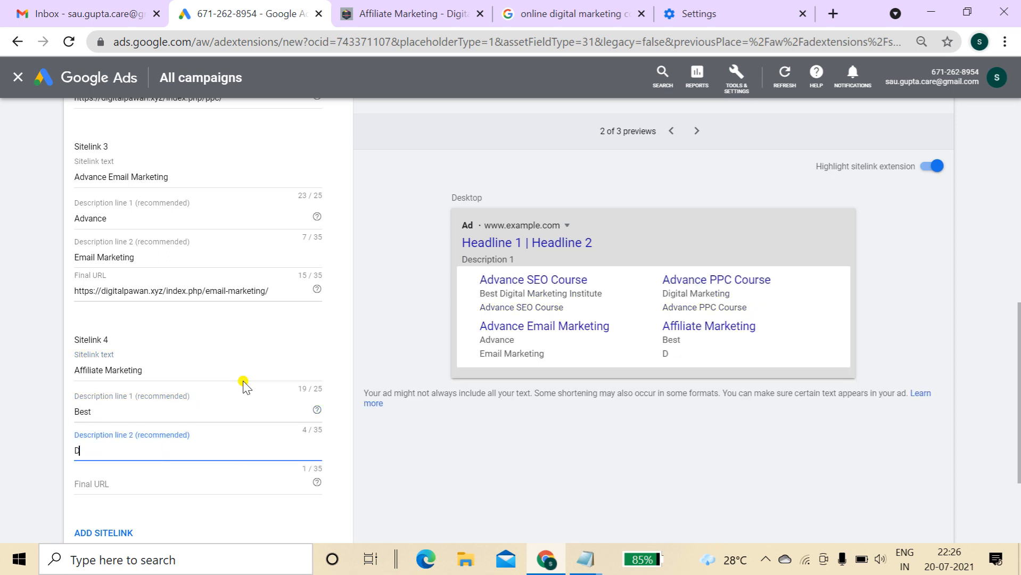
{"action": "type", "text": "igital"}
{"action": "key", "text": "Tab"}
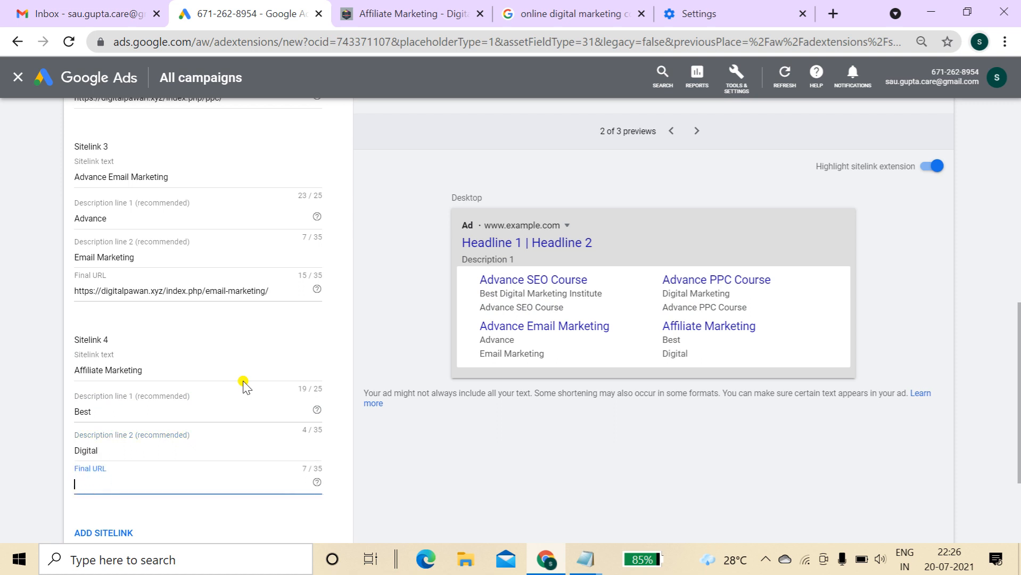
{"action": "key", "text": "ctrl+v"}
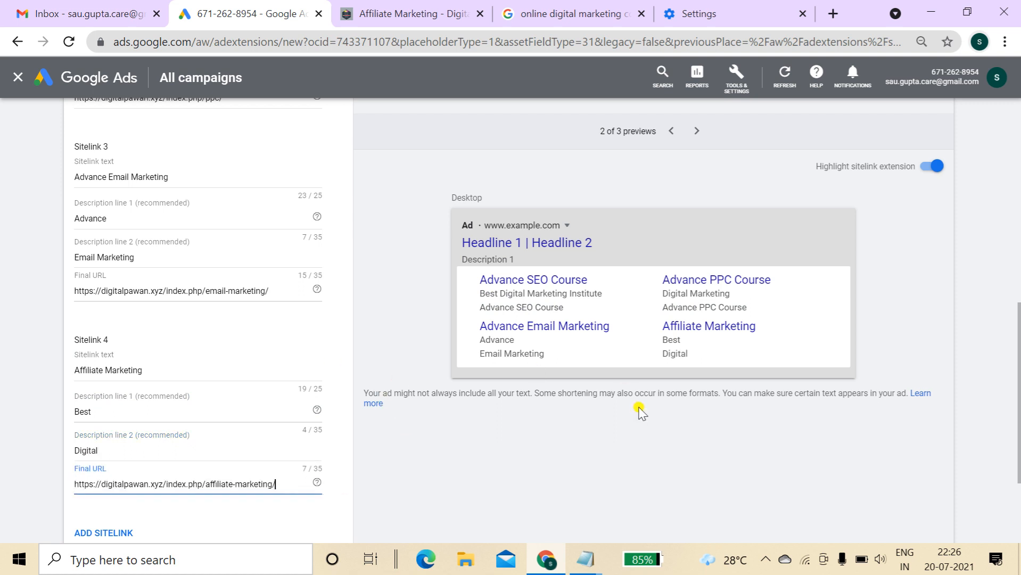
{"action": "left_click_drag", "start_coordinate": [1019, 341], "coordinate": [1019, 320]}
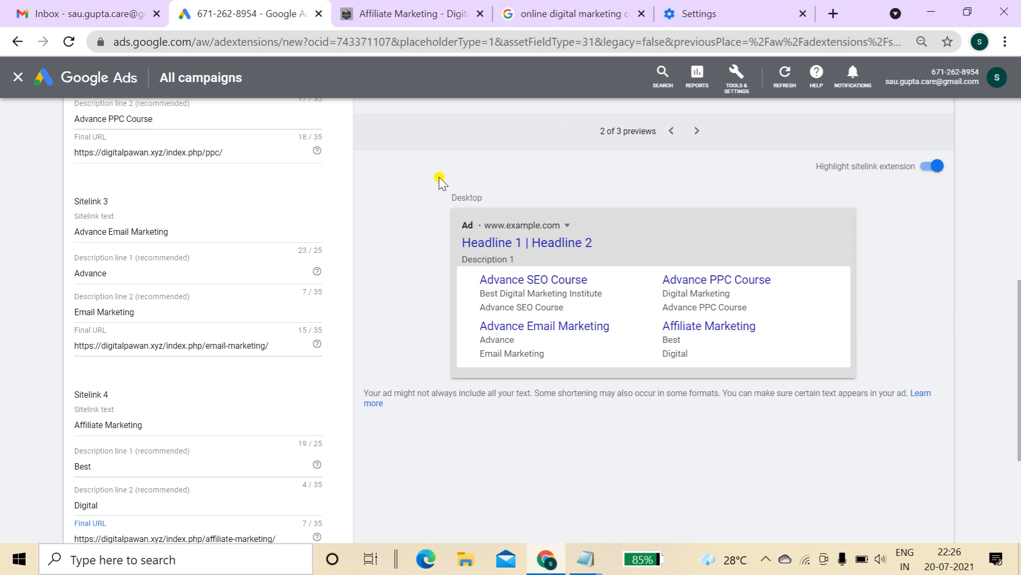
Review advanced options, toggling Mobile on then off, and check desktop and YouTube previews
{"action": "left_click_drag", "start_coordinate": [438, 177], "coordinate": [828, 338]}
{"action": "left_click", "coordinate": [923, 327]}
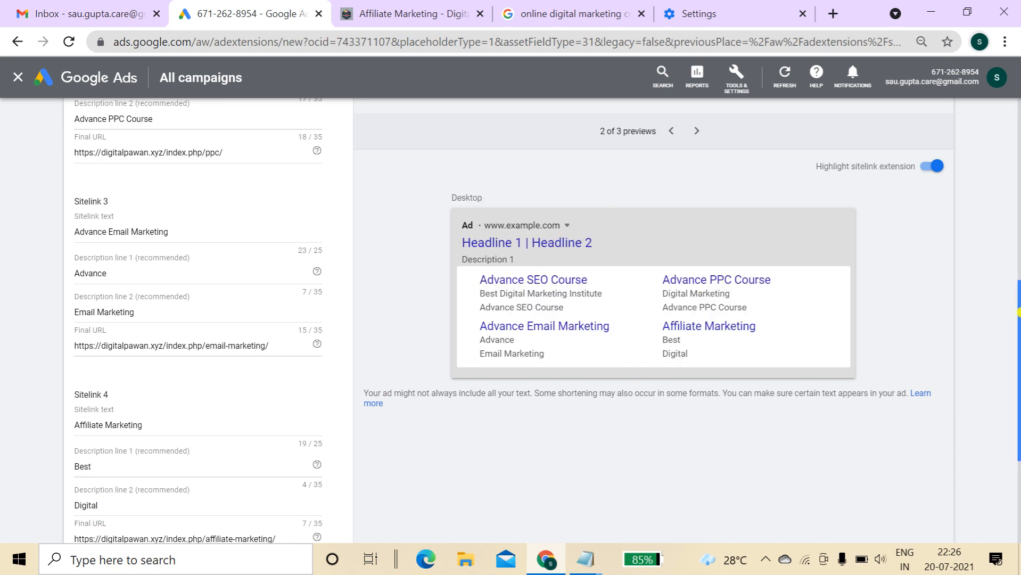
{"action": "left_click_drag", "start_coordinate": [1018, 314], "coordinate": [1018, 417]}
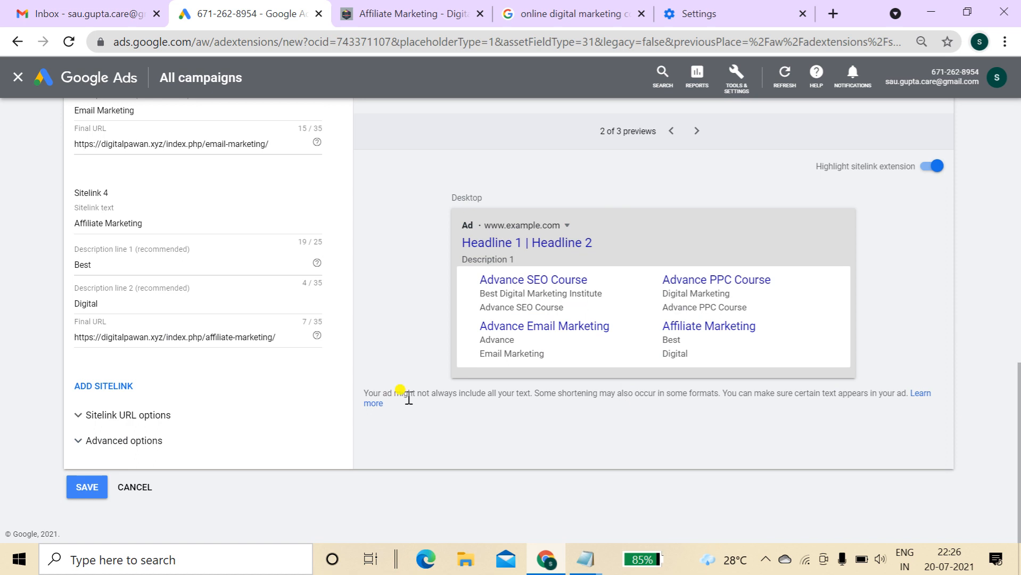
{"action": "left_click", "coordinate": [149, 441]}
{"action": "scroll", "coordinate": [772, 410], "scroll_direction": "down", "scroll_amount": 3}
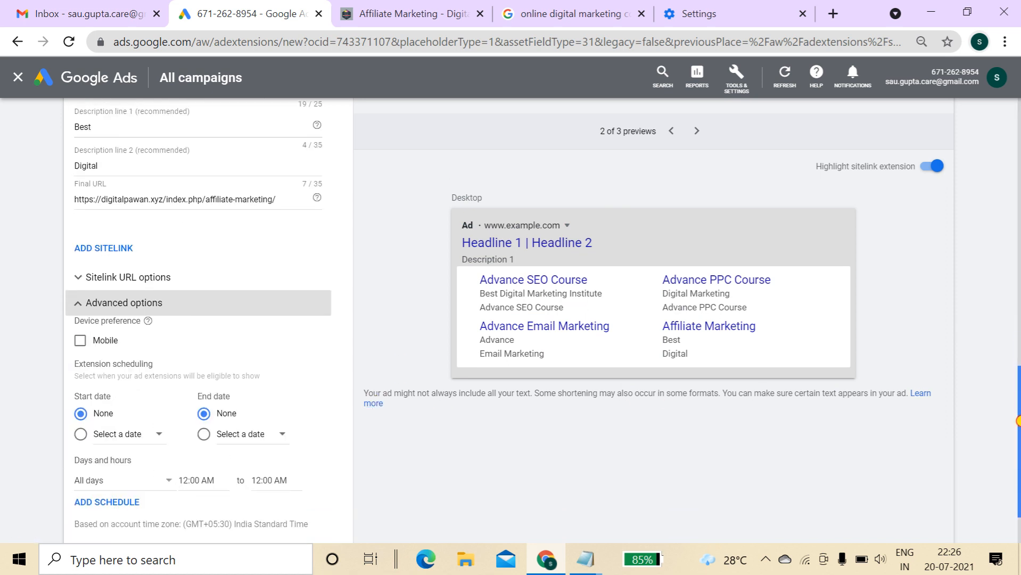
{"action": "left_click", "coordinate": [80, 342]}
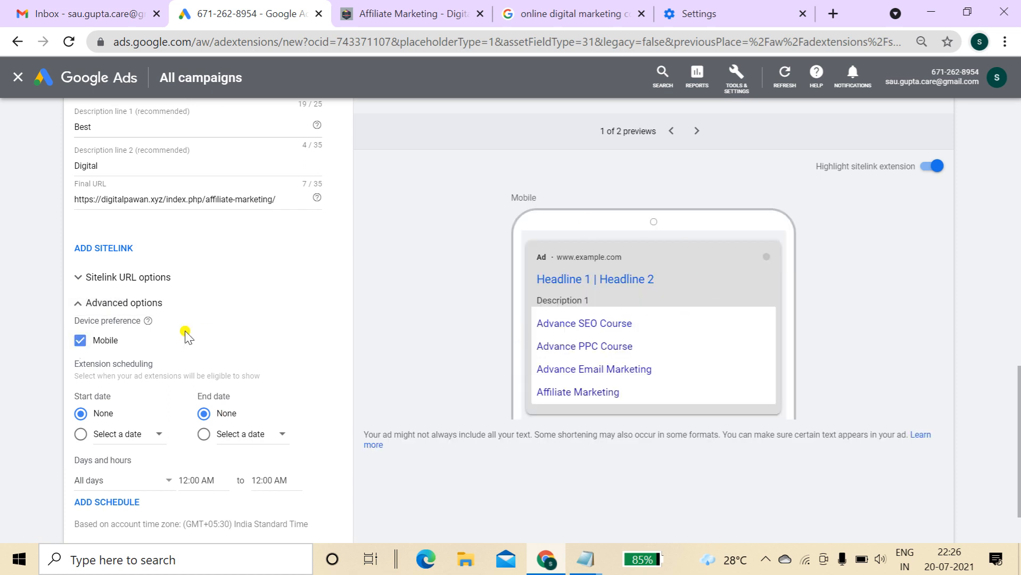
{"action": "left_click", "coordinate": [82, 341]}
{"action": "left_click", "coordinate": [695, 132]}
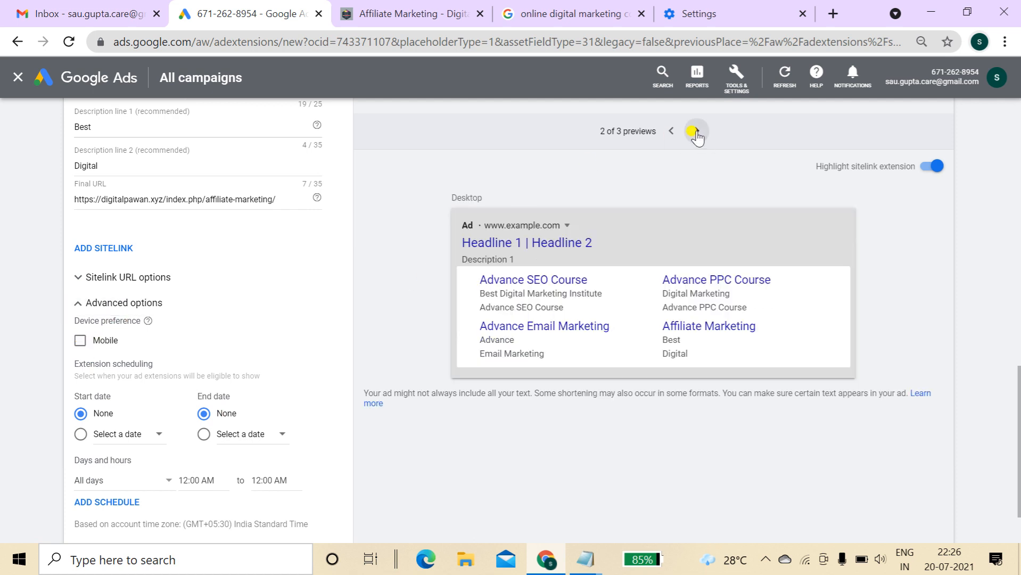
{"action": "left_click", "coordinate": [696, 132]}
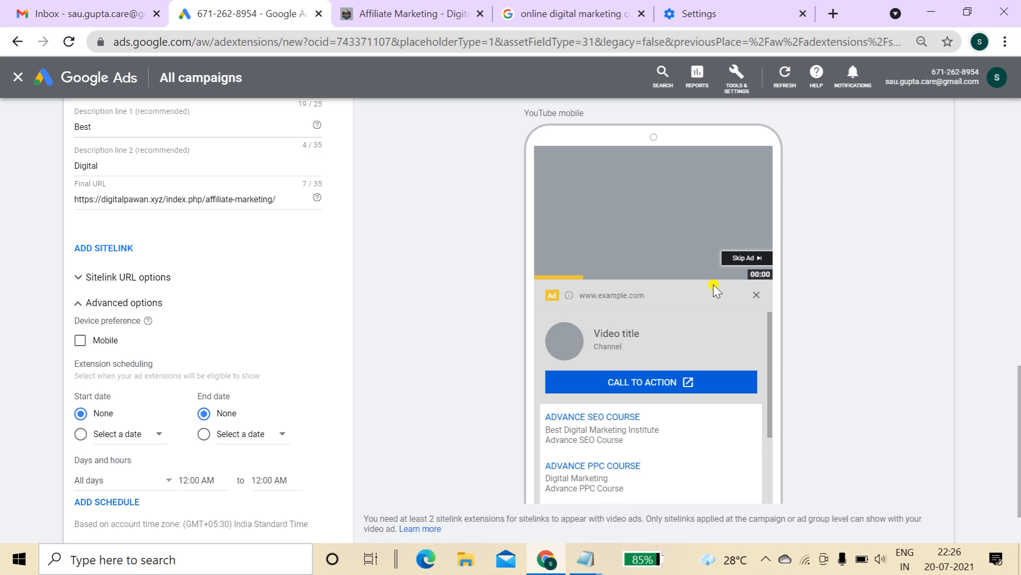
{"action": "scroll", "coordinate": [1018, 464], "scroll_direction": "down", "scroll_amount": 2}
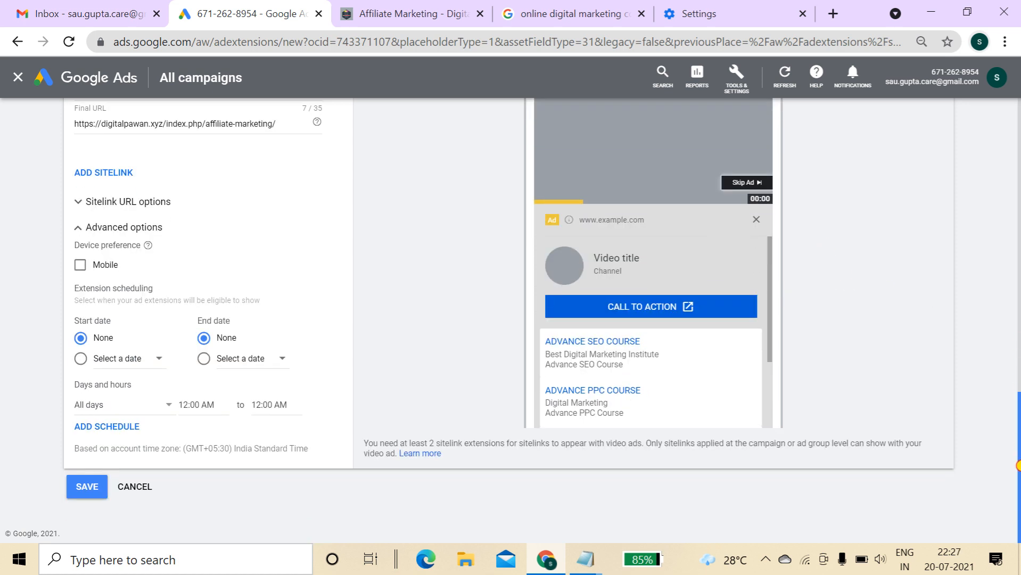
{"action": "scroll", "coordinate": [1018, 465], "scroll_direction": "up", "scroll_amount": 7}
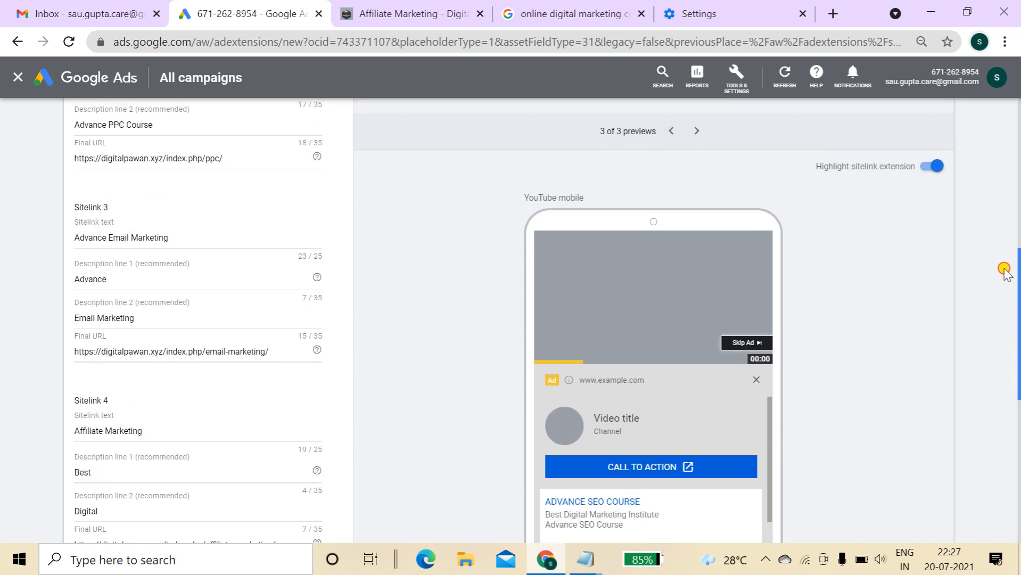
{"action": "scroll", "coordinate": [1003, 267], "scroll_direction": "up", "scroll_amount": 3}
{"action": "left_click_drag", "start_coordinate": [1018, 249], "coordinate": [1017, 441]}
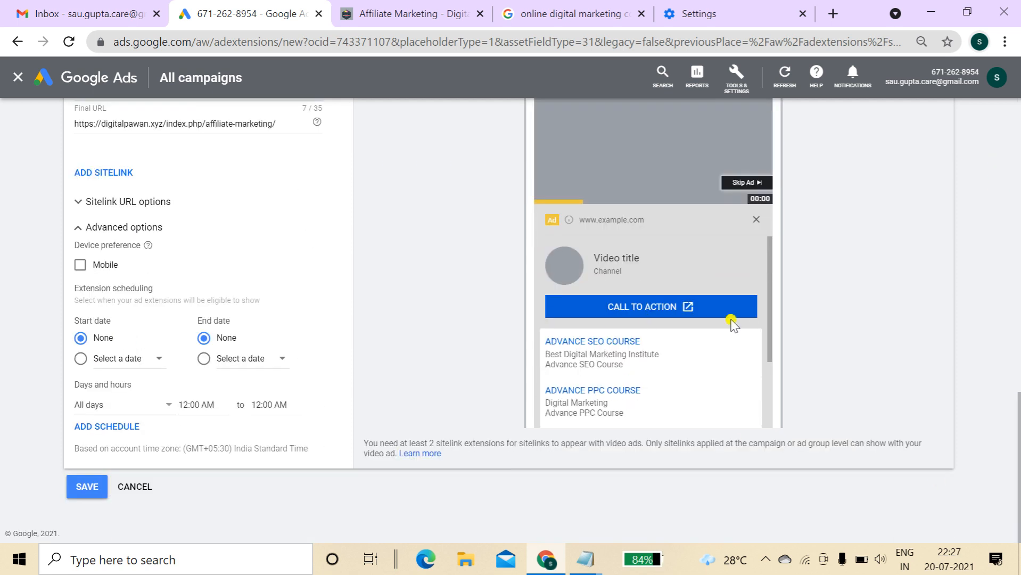
{"action": "left_click_drag", "start_coordinate": [770, 346], "coordinate": [772, 418]}
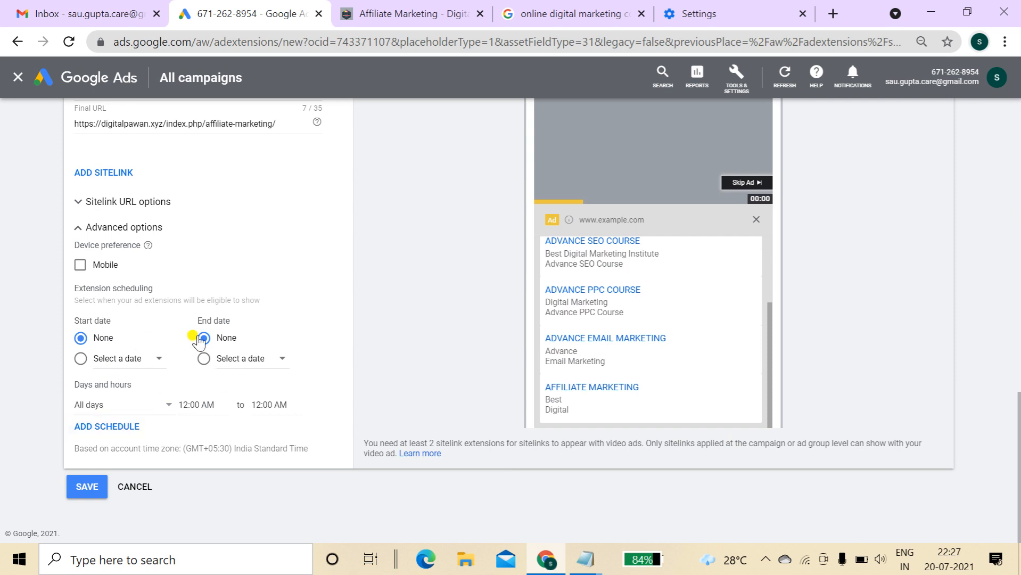
Set the sitelinks' start time to 8:00 AM and save them
{"action": "left_click", "coordinate": [191, 405]}
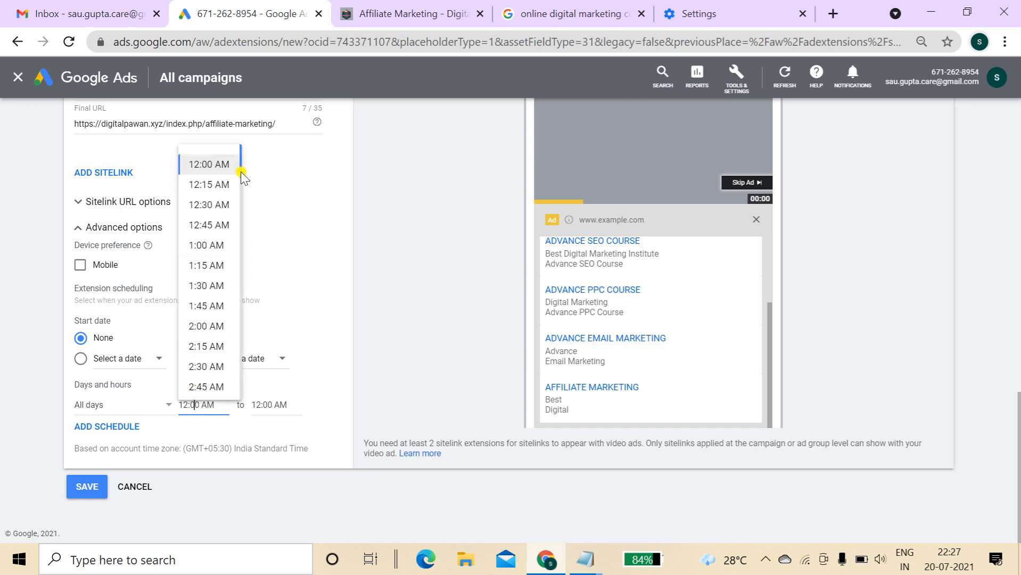
{"action": "left_click_drag", "start_coordinate": [237, 176], "coordinate": [237, 209]}
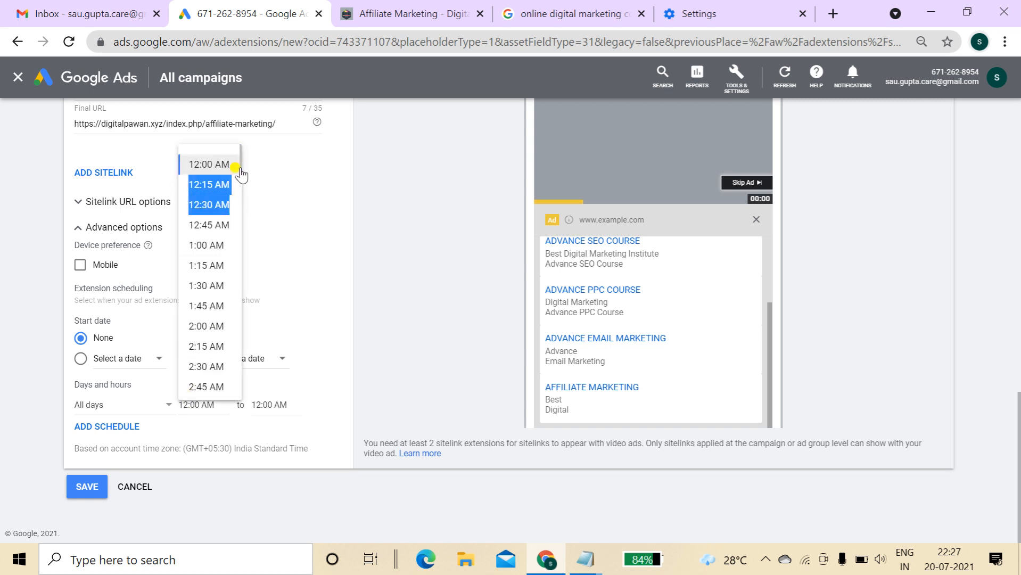
{"action": "left_click_drag", "start_coordinate": [241, 167], "coordinate": [240, 246]}
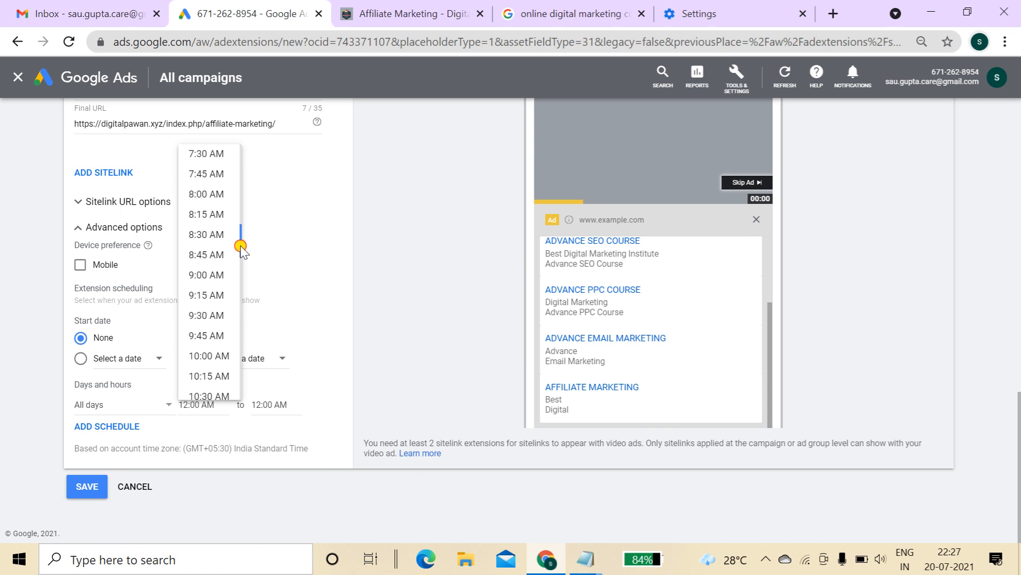
{"action": "left_click", "coordinate": [213, 194]}
{"action": "left_click", "coordinate": [87, 485]}
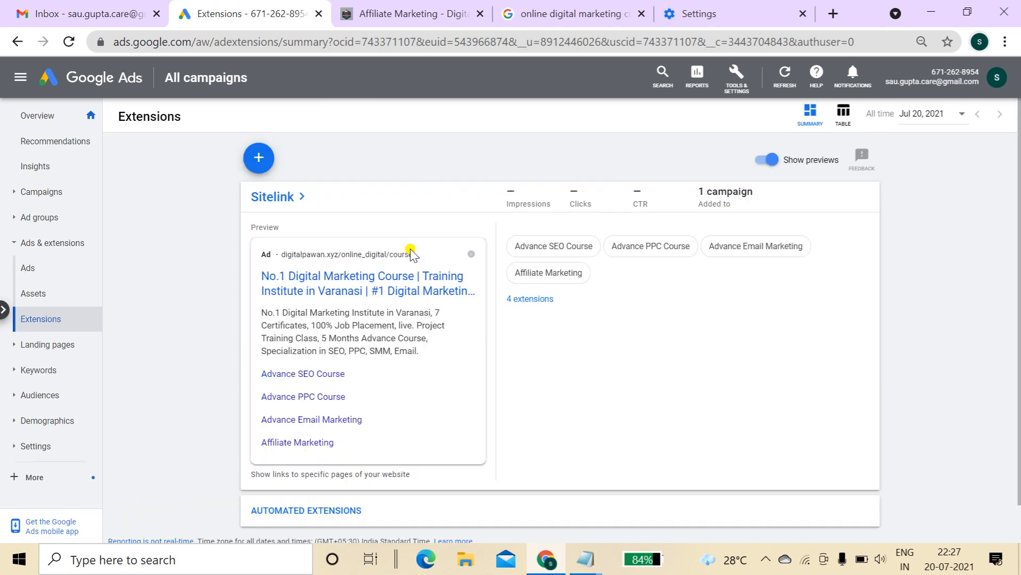
Start a new account-level callout extension, then switch to the course search results tab
{"action": "left_click", "coordinate": [258, 169]}
{"action": "left_click", "coordinate": [297, 236]}
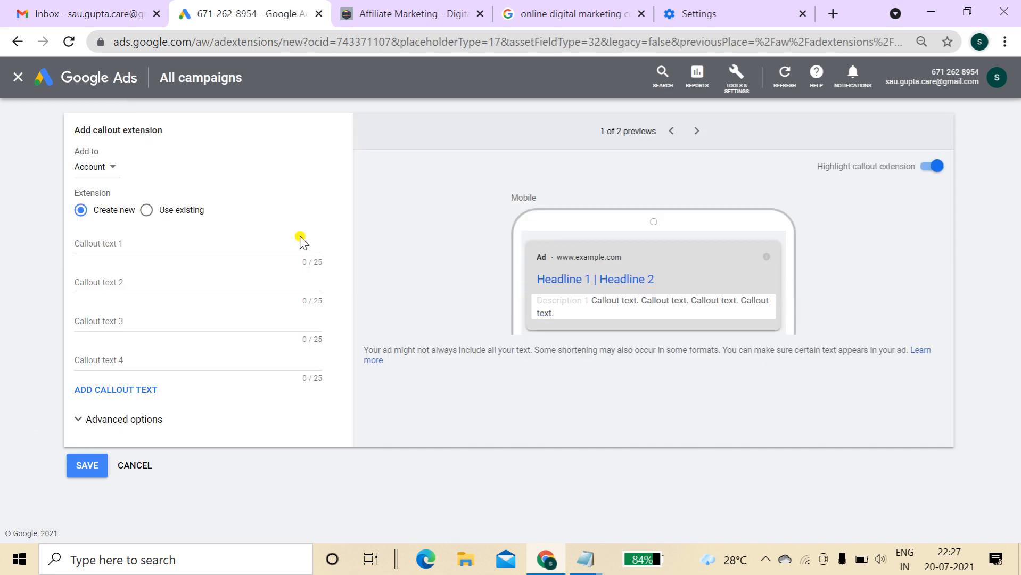
{"action": "left_click", "coordinate": [537, 10]}
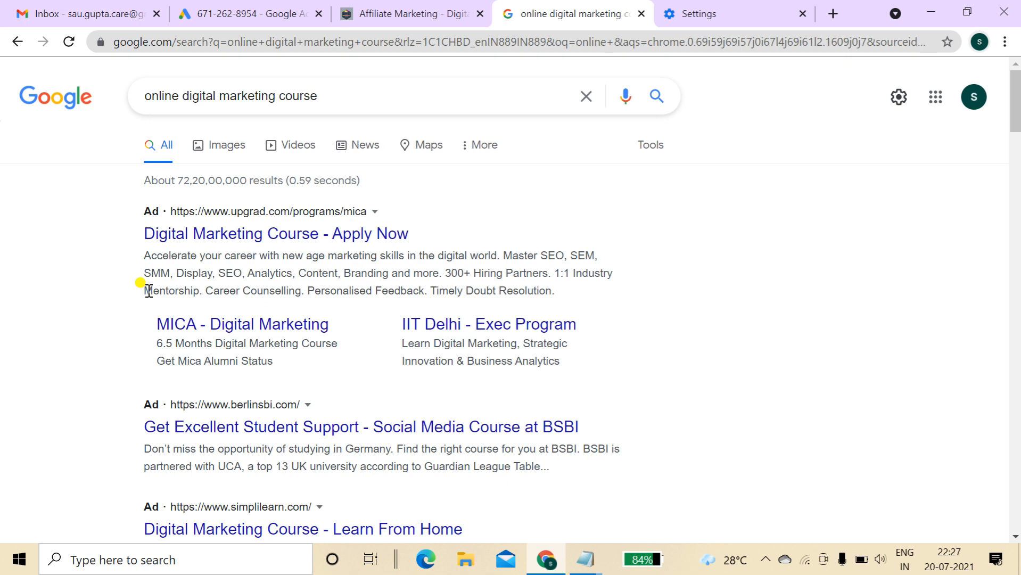
Select 'Mentorship.' in upGrad's ad copy, then go back to the Google Ads callout form
{"action": "left_click_drag", "start_coordinate": [144, 290], "coordinate": [419, 291]}
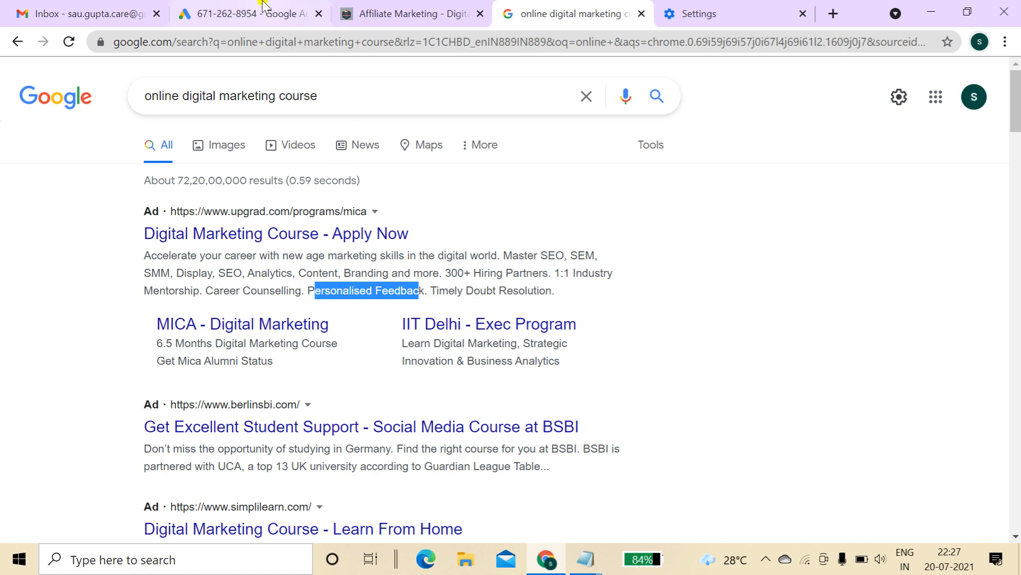
{"action": "left_click", "coordinate": [262, 7]}
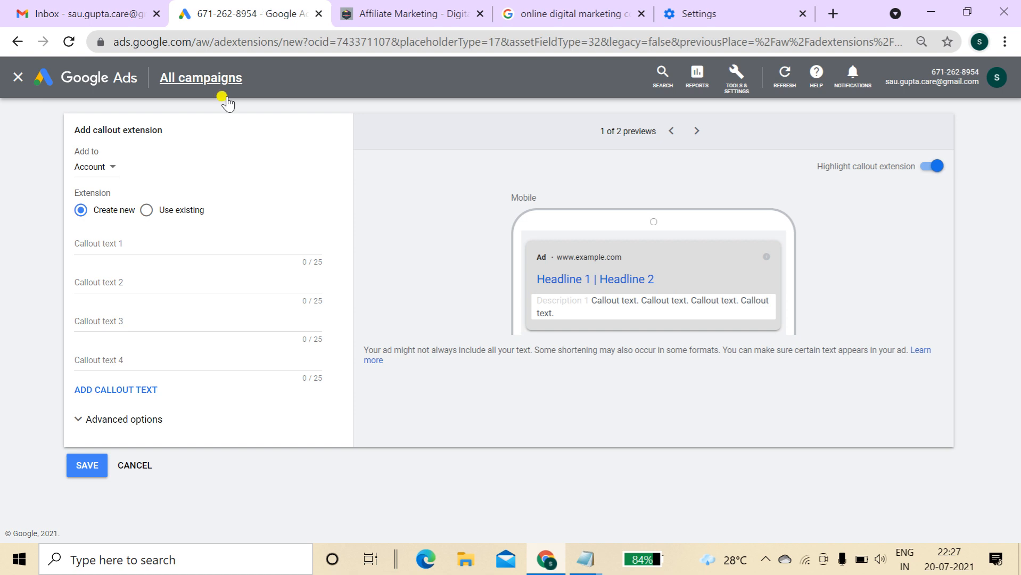
Attach the callout extension to the Digital Marketing in Varanasi campaign
{"action": "left_click", "coordinate": [131, 243]}
{"action": "left_click", "coordinate": [101, 167]}
{"action": "left_click", "coordinate": [116, 213]}
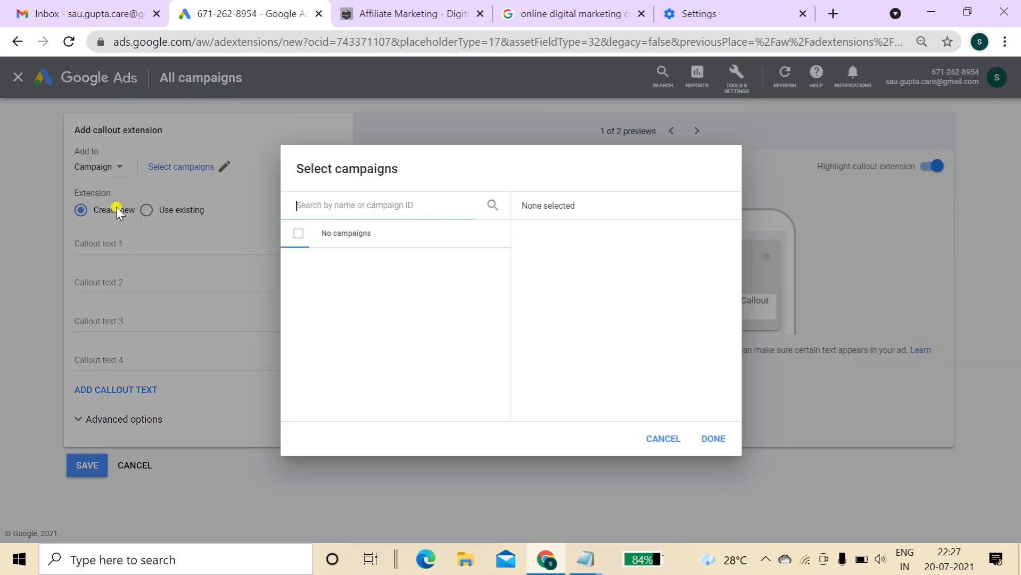
{"action": "left_click", "coordinate": [365, 261]}
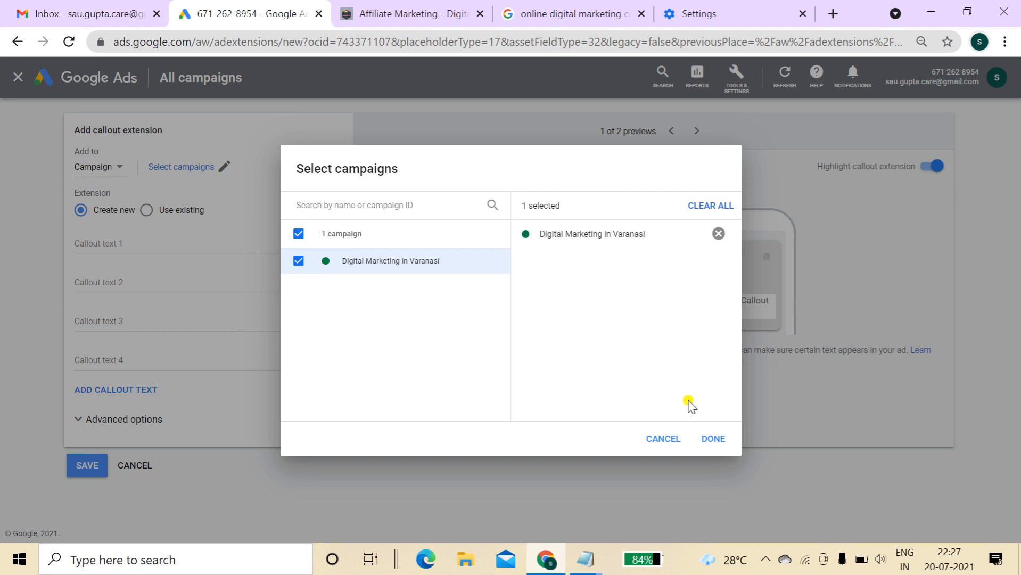
{"action": "left_click", "coordinate": [713, 438]}
Enter callouts 5 Months Advance Course, 100% Job Placement, 3 Days Free Demo Class, life time support, and save
{"action": "left_click", "coordinate": [265, 248]}
{"action": "type", "text": "5 M"}
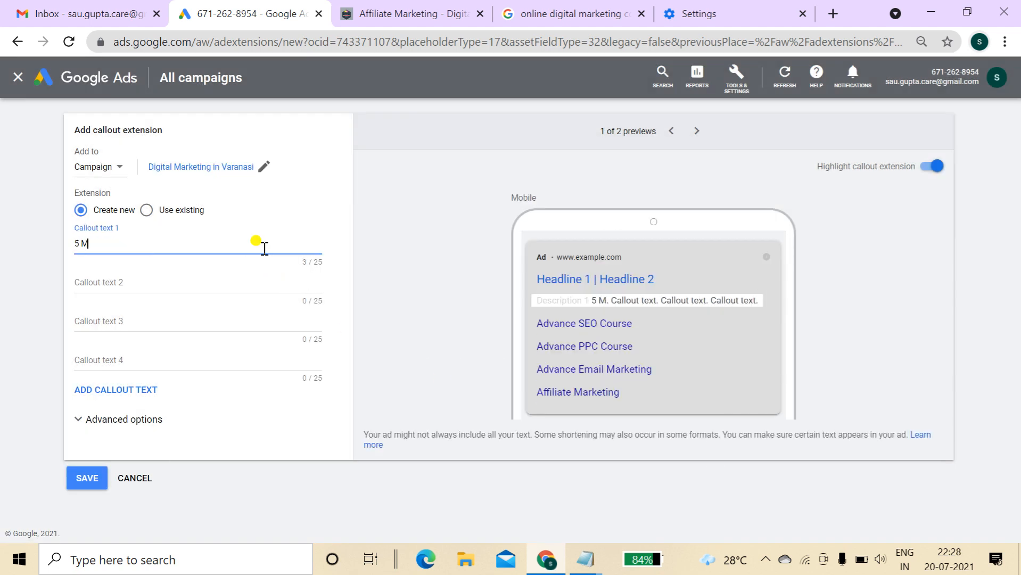
{"action": "type", "text": "onths Ad"}
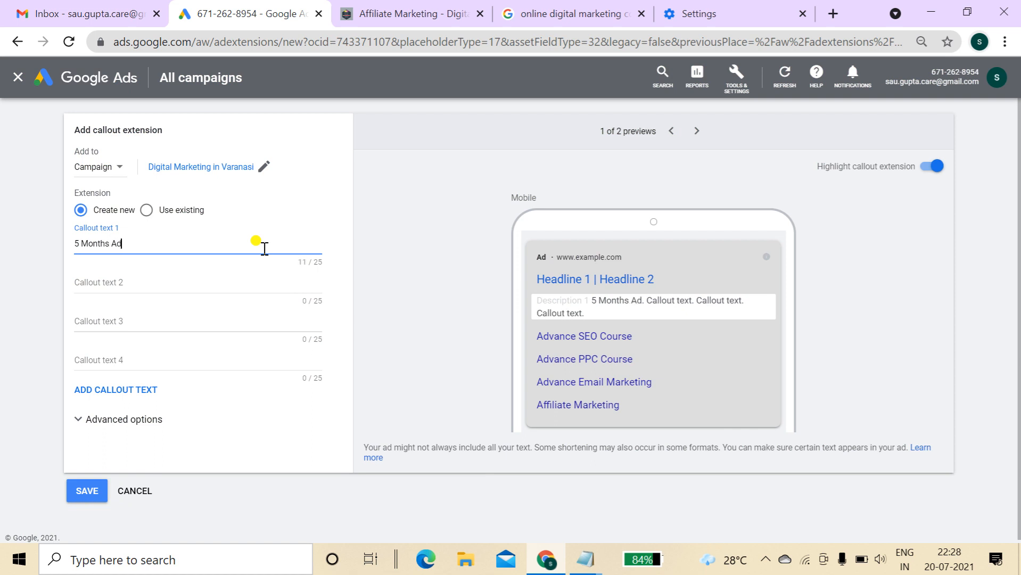
{"action": "type", "text": "vance Course"}
{"action": "key", "text": "Tab"}
{"action": "type", "text": "100% Job Placeme"}
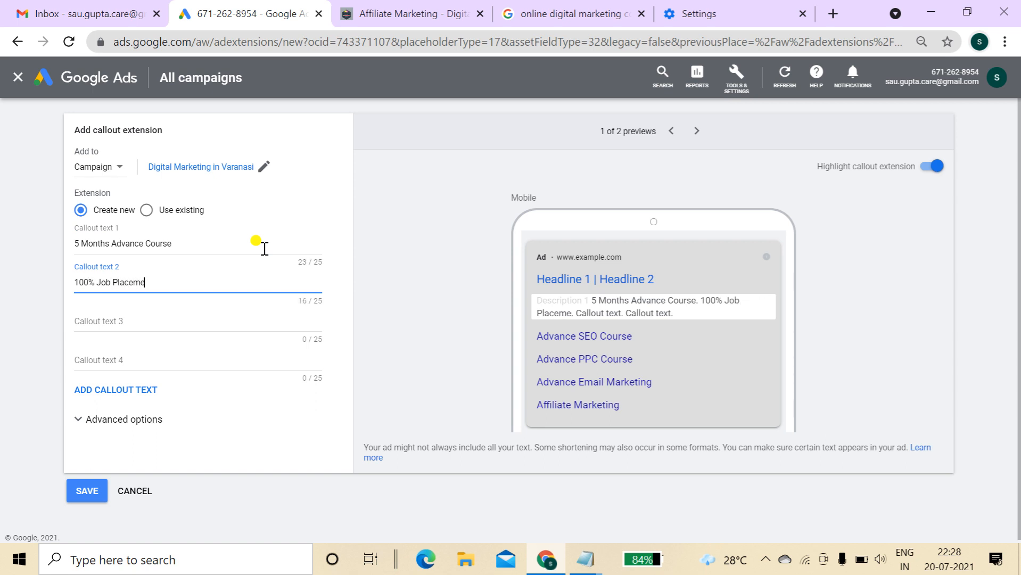
{"action": "type", "text": "nt"}
{"action": "key", "text": "Tab"}
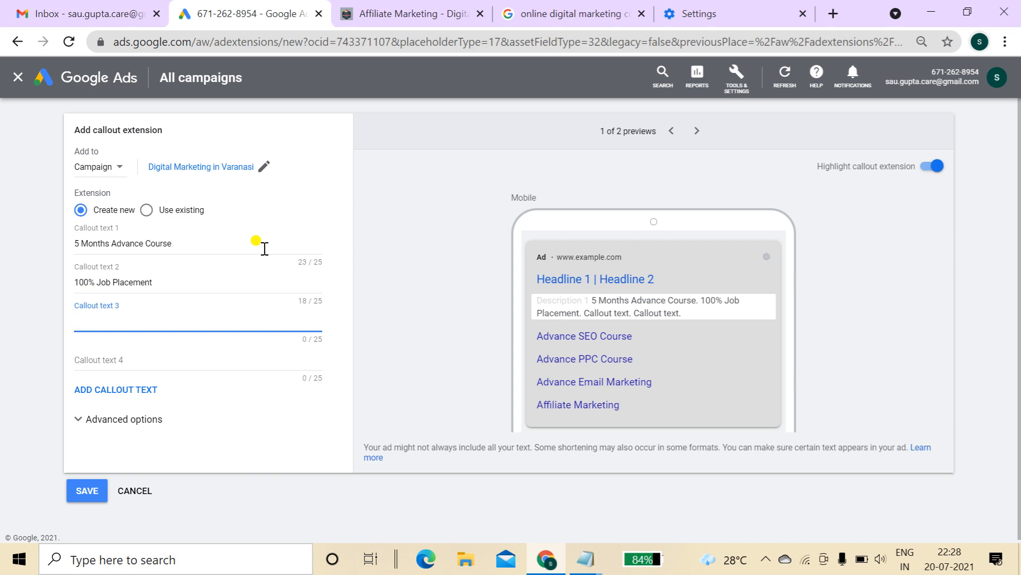
{"action": "type", "text": "Free"}
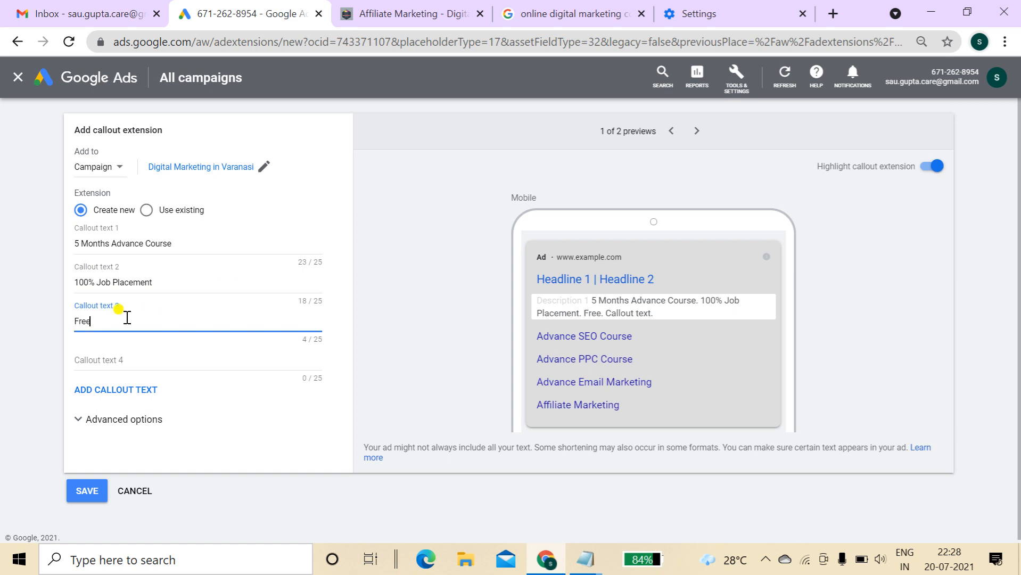
{"action": "type", "text": " Demo Class"}
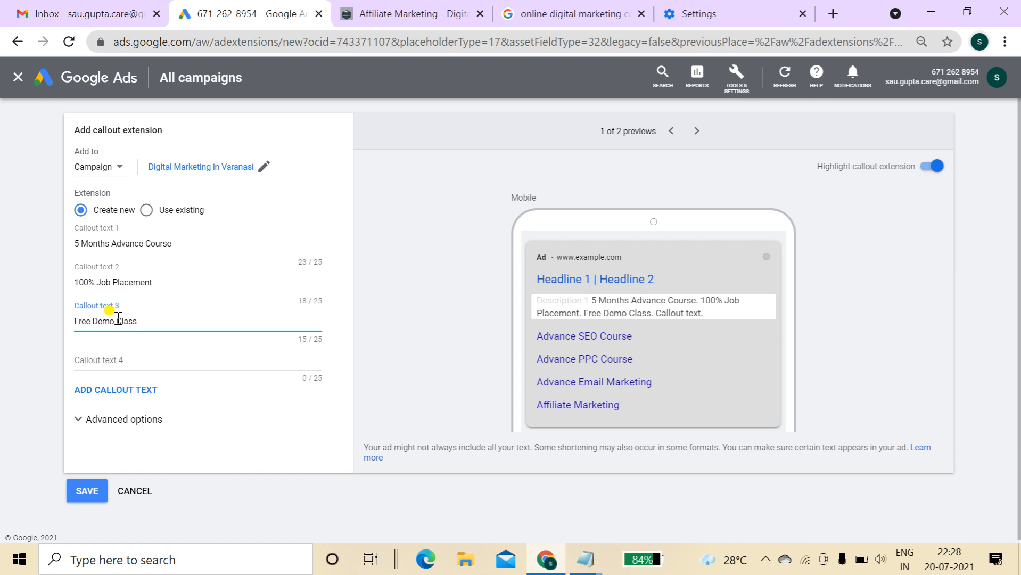
{"action": "left_click", "coordinate": [76, 320]}
{"action": "type", "text": "3 Days"}
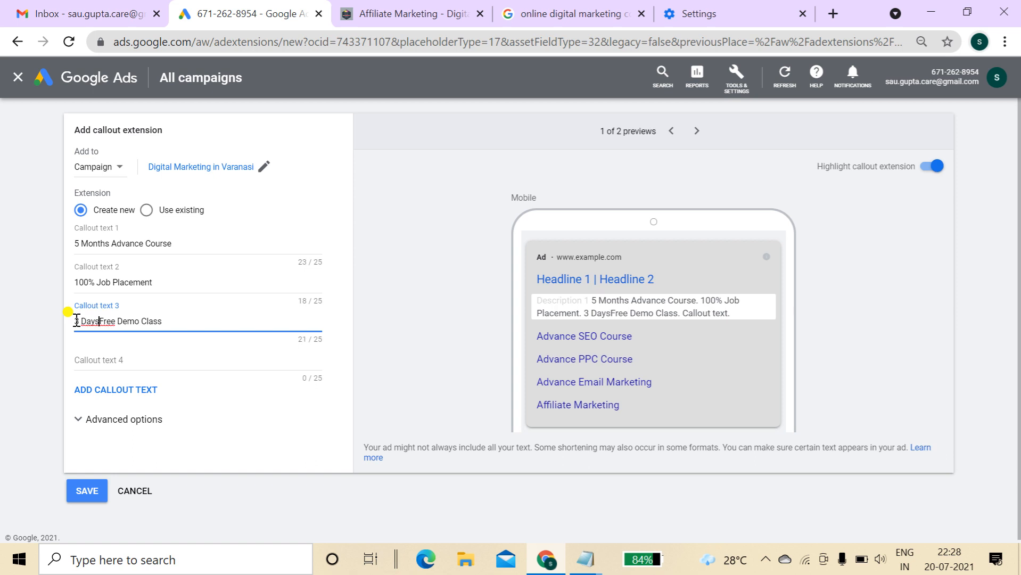
{"action": "left_click", "coordinate": [148, 357]}
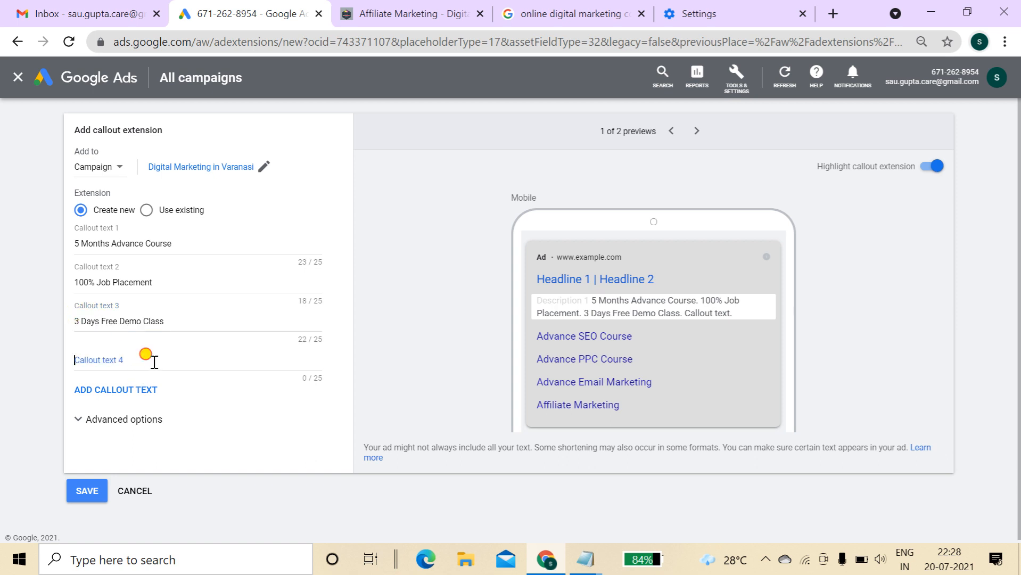
{"action": "type", "text": "lif"}
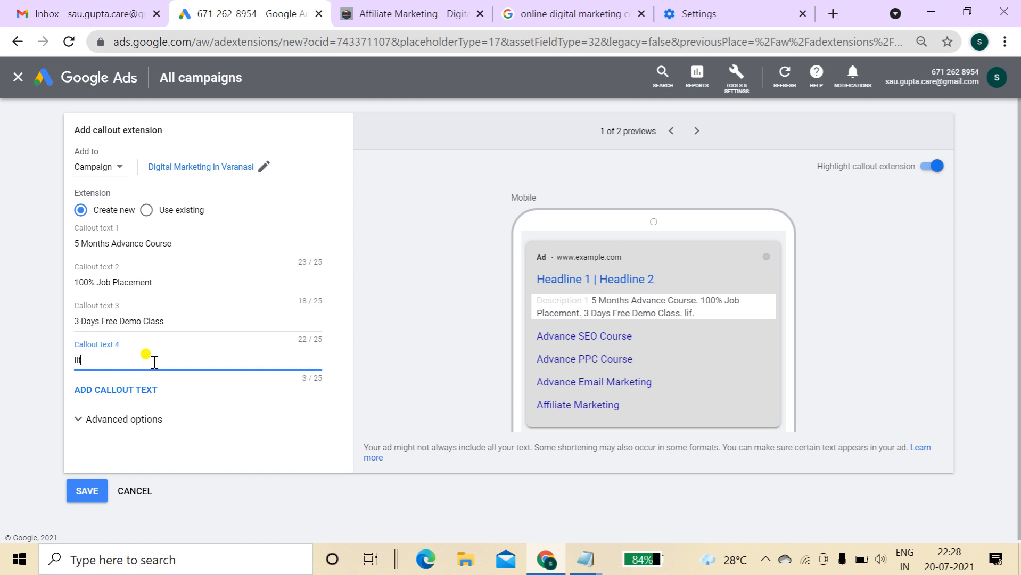
{"action": "type", "text": "e time support"}
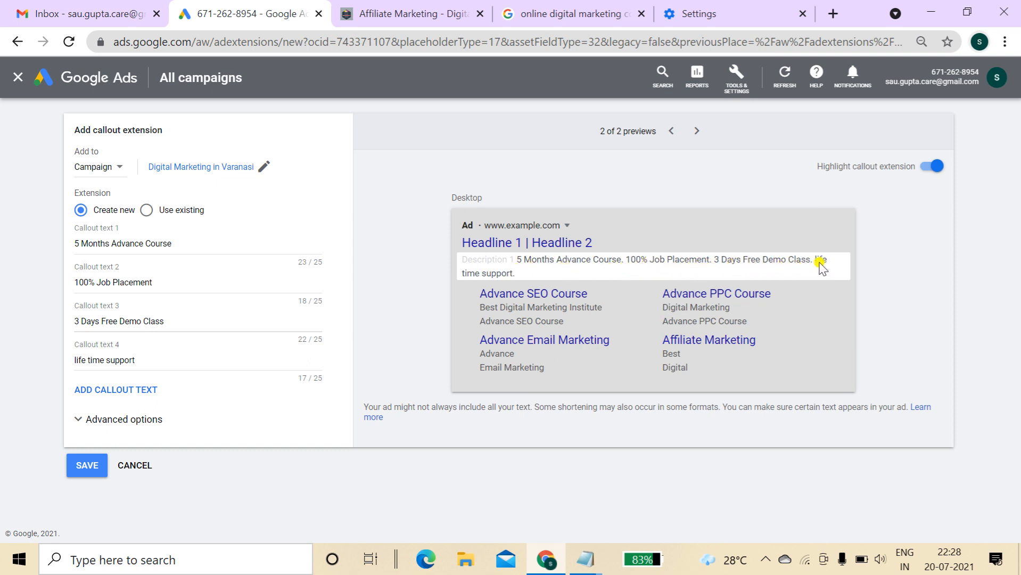
{"action": "left_click", "coordinate": [85, 465]}
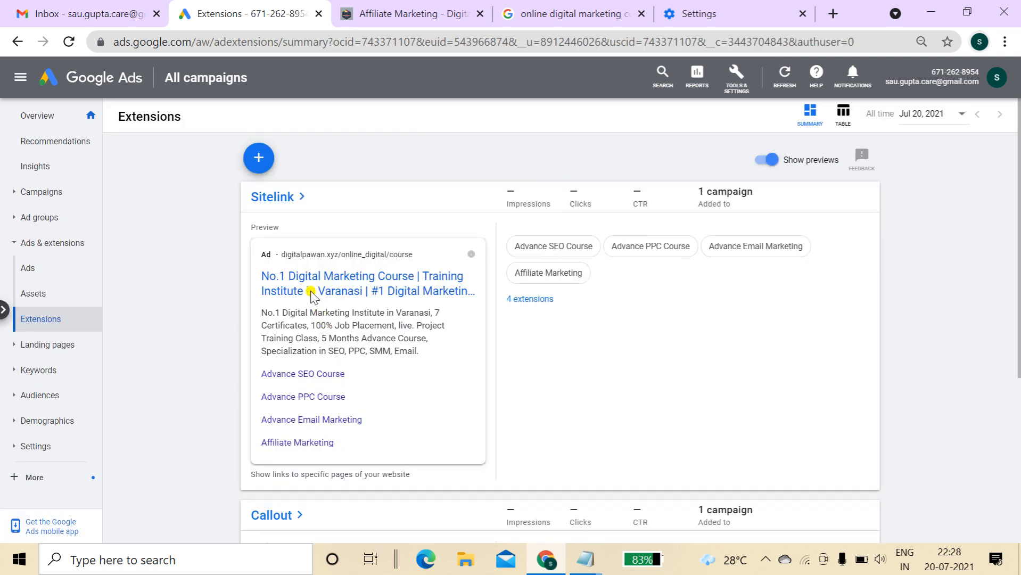
Start a structured snippet extension attached to the Digital Marketing in Varanasi campaign
{"action": "left_click", "coordinate": [260, 158]}
{"action": "left_click", "coordinate": [303, 272]}
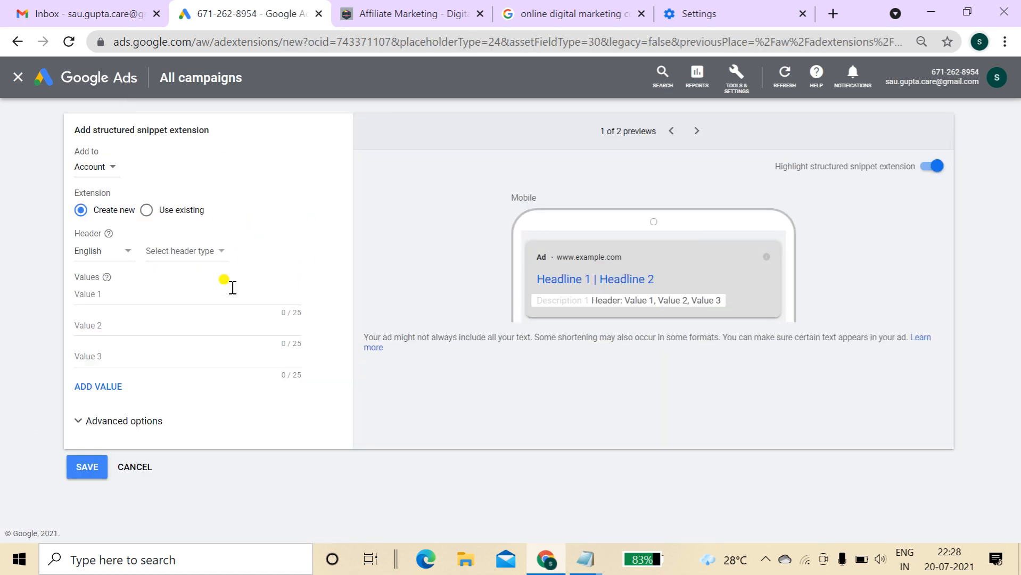
{"action": "left_click", "coordinate": [101, 168]}
{"action": "left_click", "coordinate": [110, 205]}
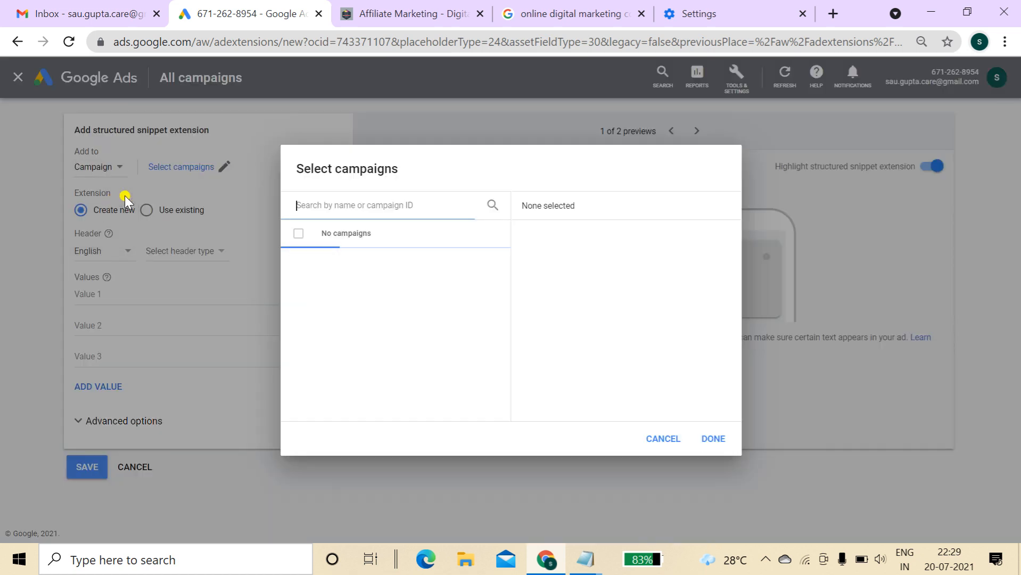
{"action": "left_click", "coordinate": [331, 260]}
{"action": "left_click", "coordinate": [720, 444]}
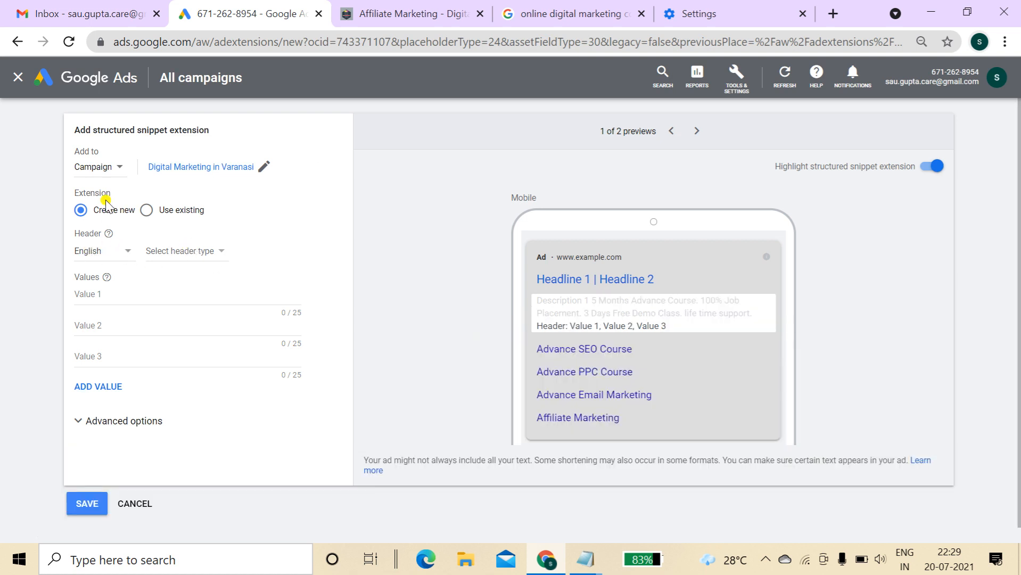
Set header Courses with YouTube Marketing Course, Email Marketing Course, Content Marketing, and save
{"action": "left_click", "coordinate": [184, 252]}
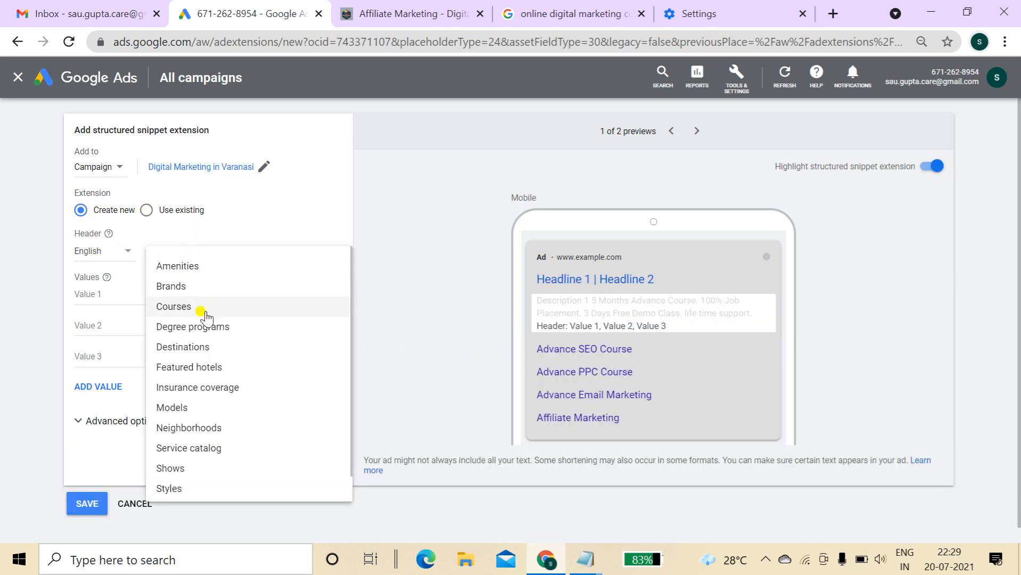
{"action": "left_click", "coordinate": [202, 313]}
{"action": "left_click", "coordinate": [132, 293]}
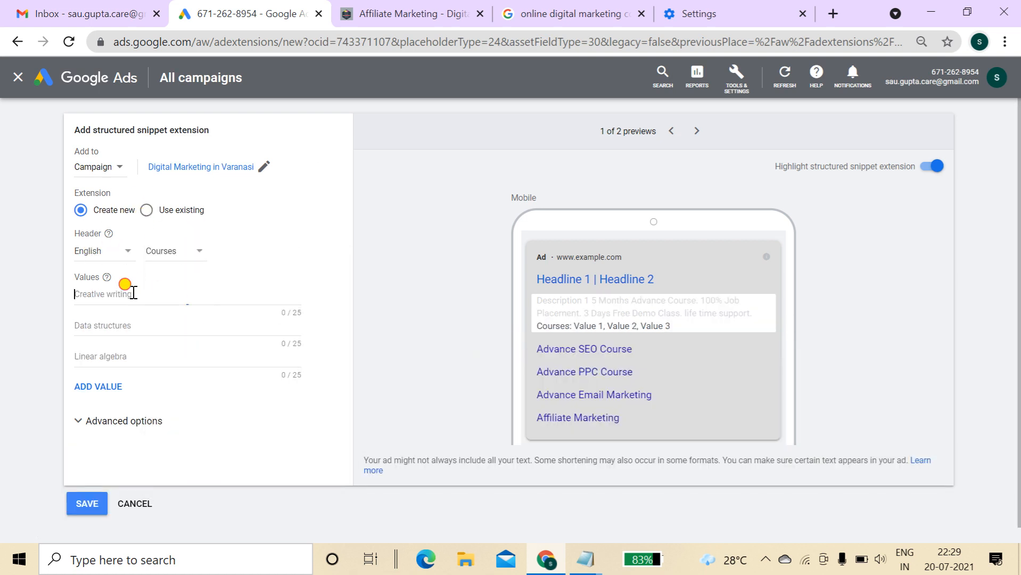
{"action": "type", "text": "Youtube Marketing Course"}
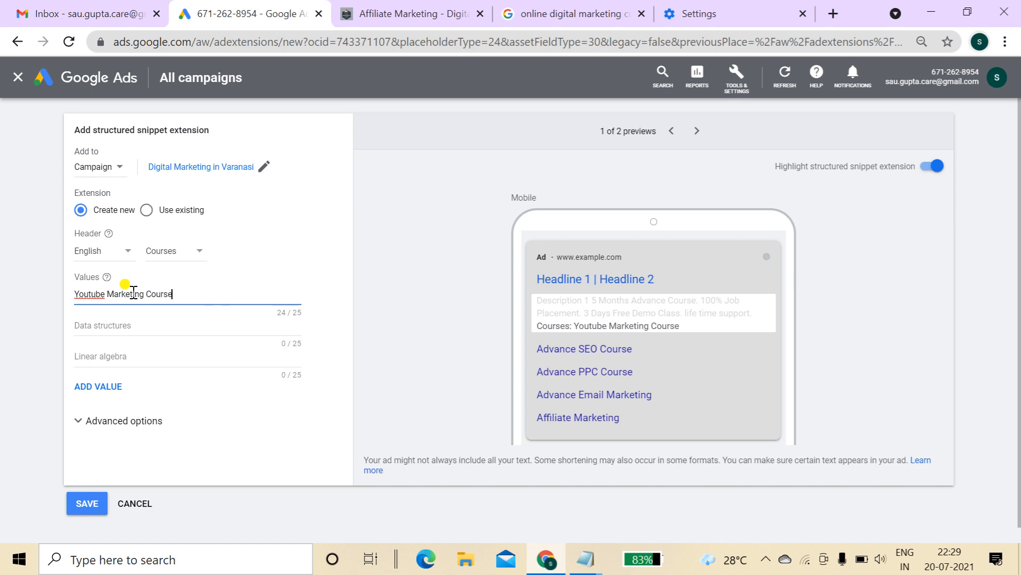
{"action": "left_click", "coordinate": [92, 294]}
{"action": "key", "text": "Delete"}
{"action": "type", "text": "T"}
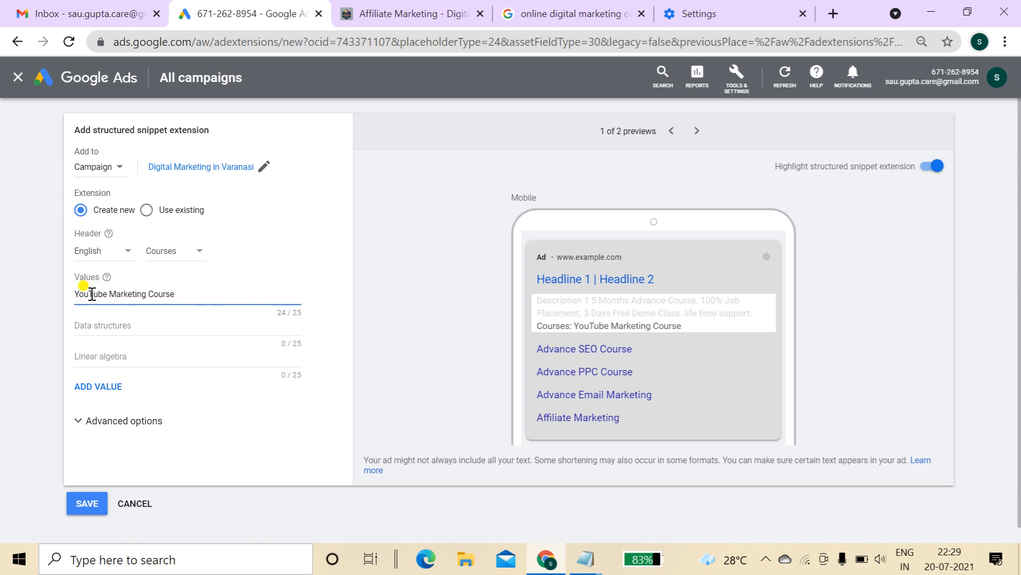
{"action": "left_click", "coordinate": [97, 325]}
{"action": "type", "text": "Email Market"}
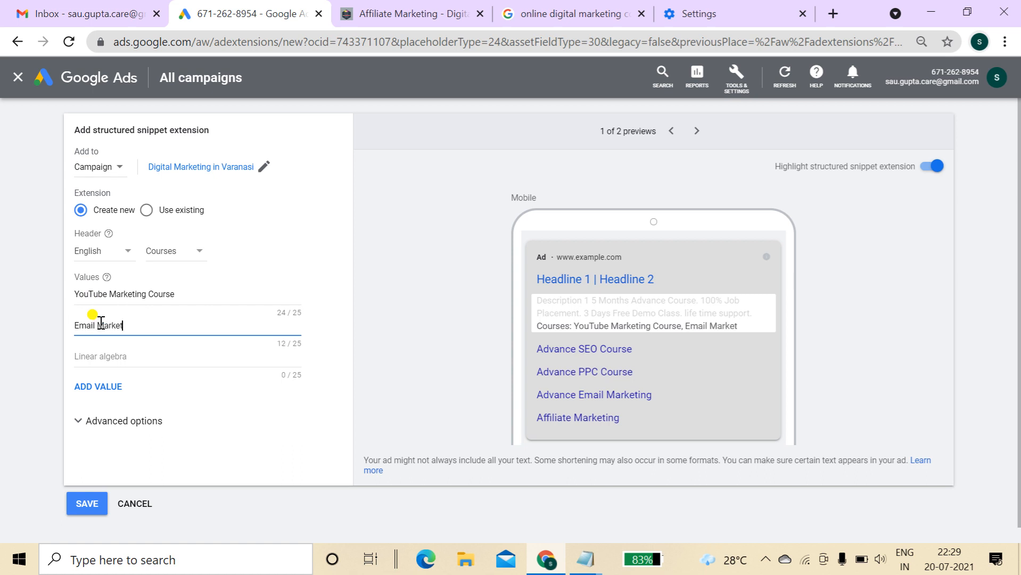
{"action": "type", "text": "ing Course"}
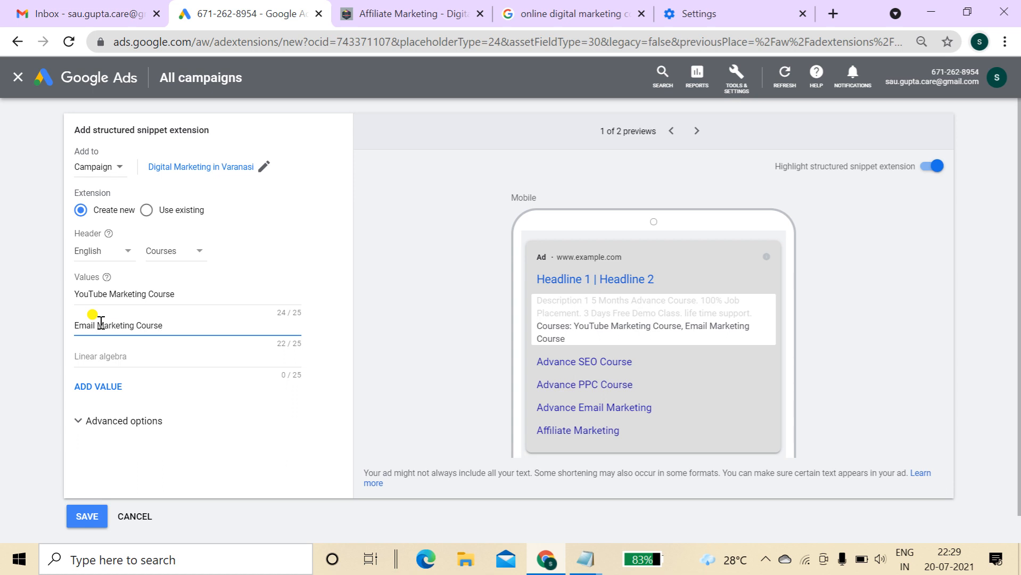
{"action": "left_click", "coordinate": [102, 354]}
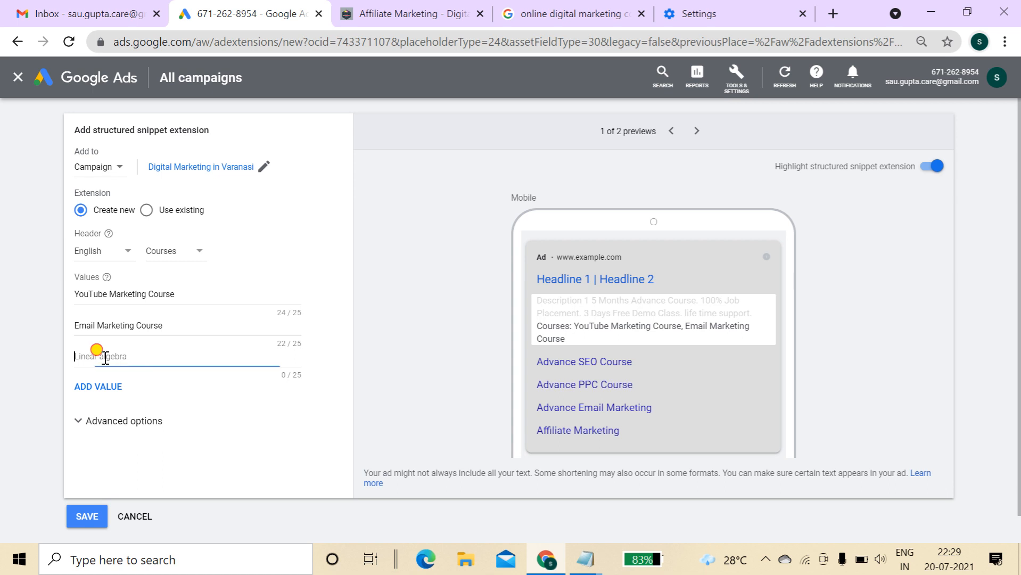
{"action": "type", "text": "Con"}
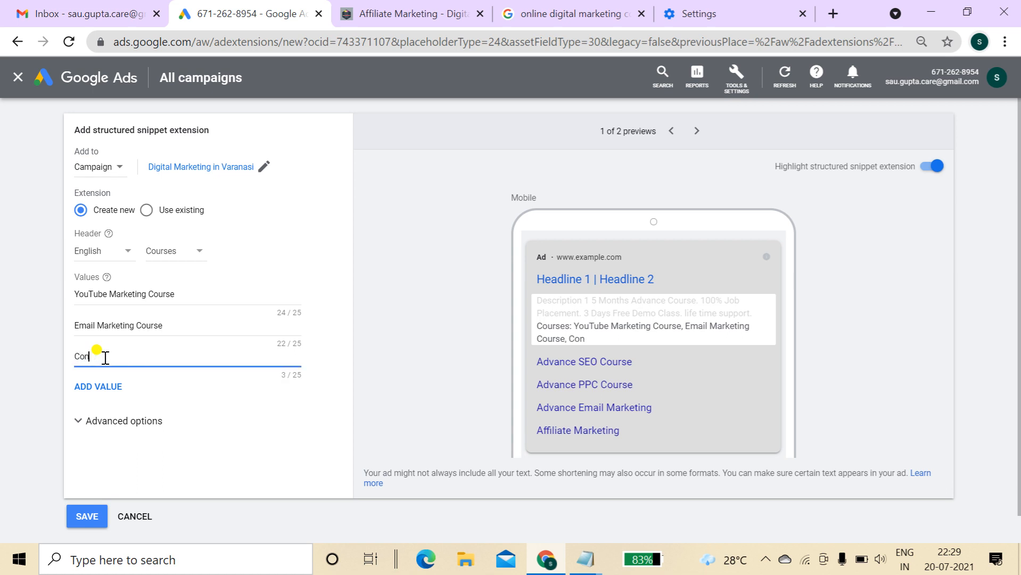
{"action": "type", "text": "tent Marketing"}
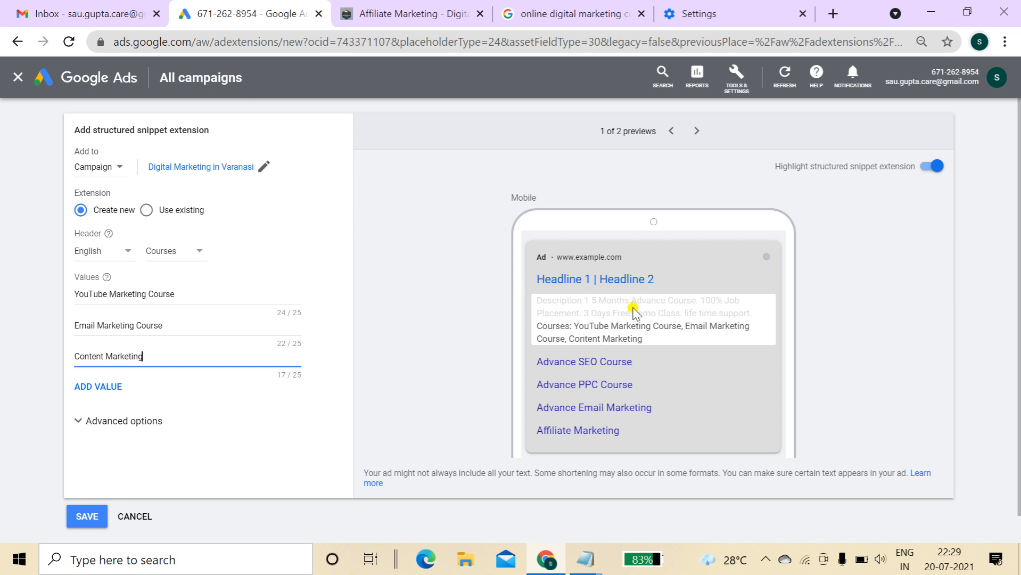
{"action": "left_click", "coordinate": [696, 130]}
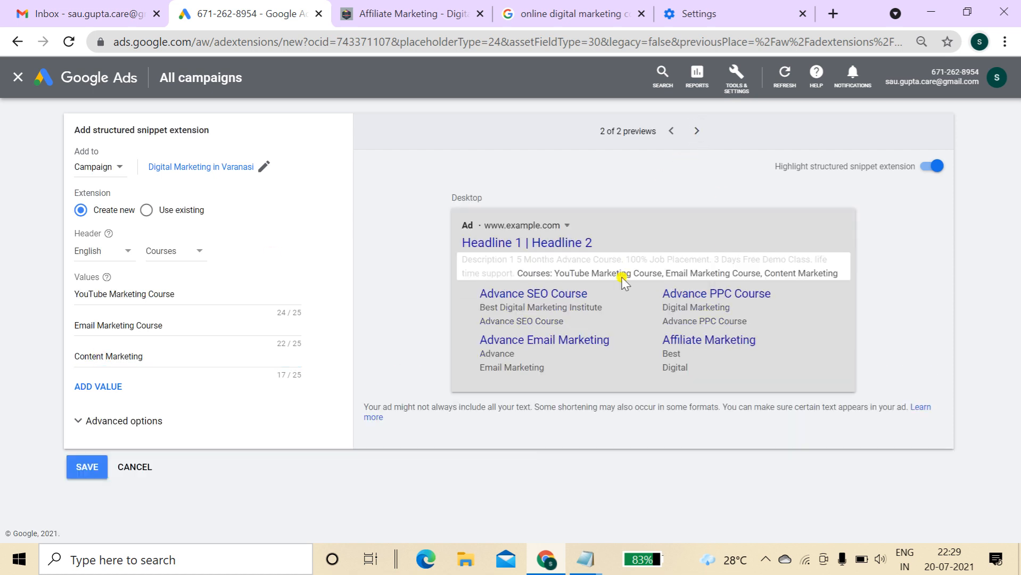
{"action": "left_click", "coordinate": [86, 467]}
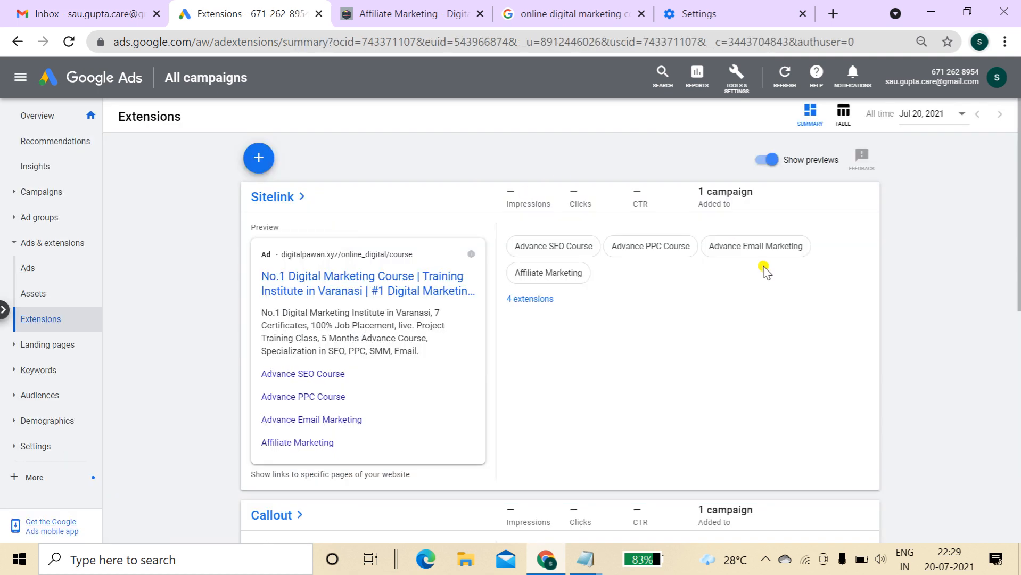
Start a call extension attached to the Digital Marketing in Varanasi campaign
{"action": "mouse_move", "coordinate": [1019, 181]}
{"action": "left_mouse_down"}
{"action": "mouse_move", "coordinate": [1019, 209]}
{"action": "mouse_move", "coordinate": [1019, 179]}
{"action": "left_mouse_up"}
{"action": "left_click", "coordinate": [259, 158]}
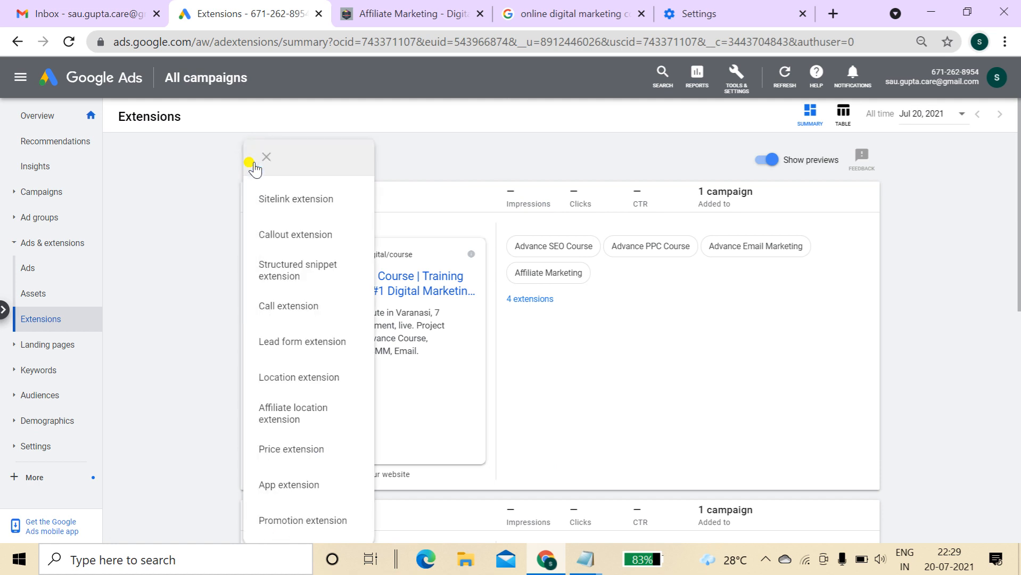
{"action": "left_click", "coordinate": [307, 306]}
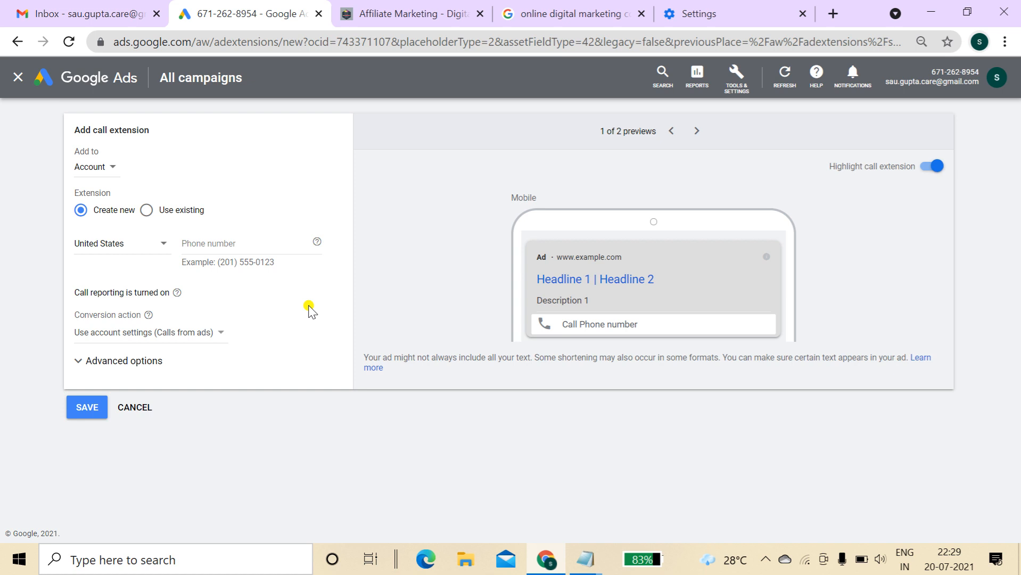
{"action": "left_click", "coordinate": [97, 167]}
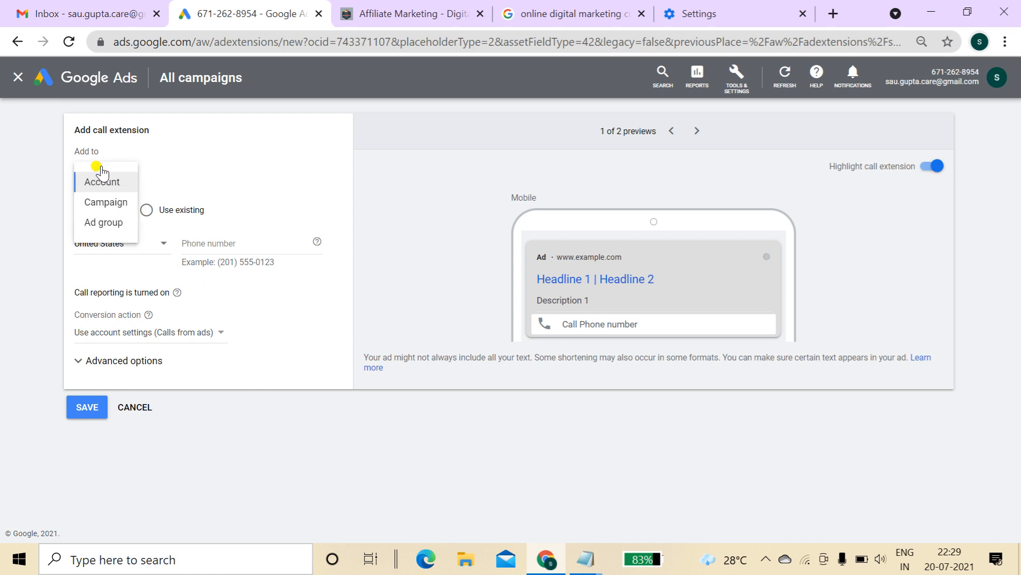
{"action": "left_click", "coordinate": [104, 202]}
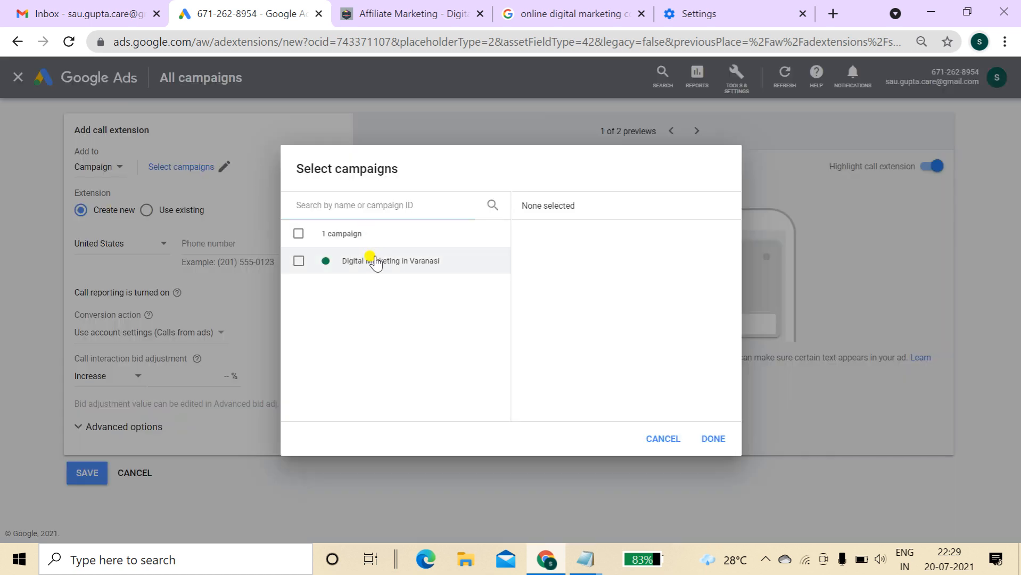
{"action": "left_click", "coordinate": [375, 261]}
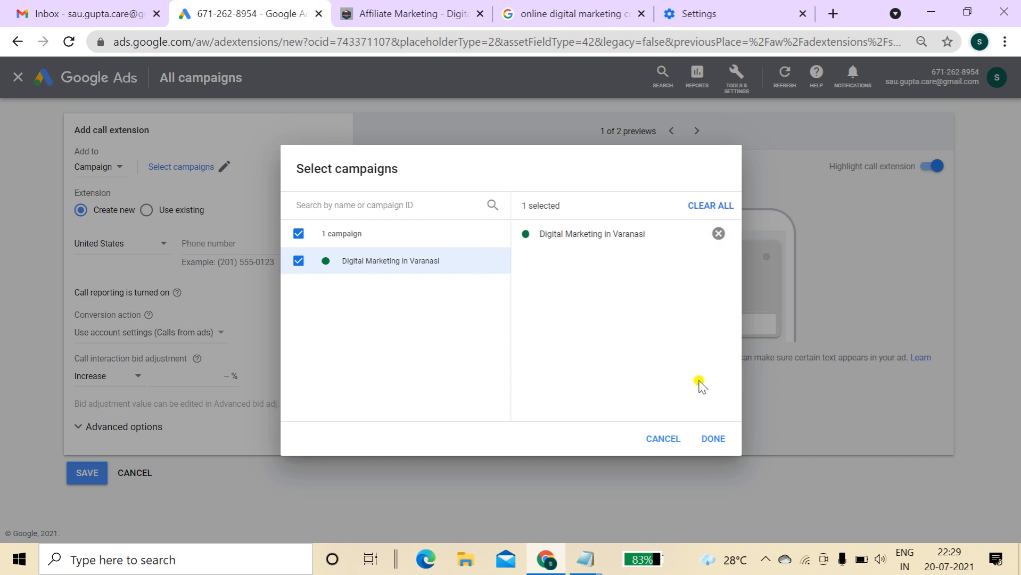
{"action": "left_click", "coordinate": [709, 438]}
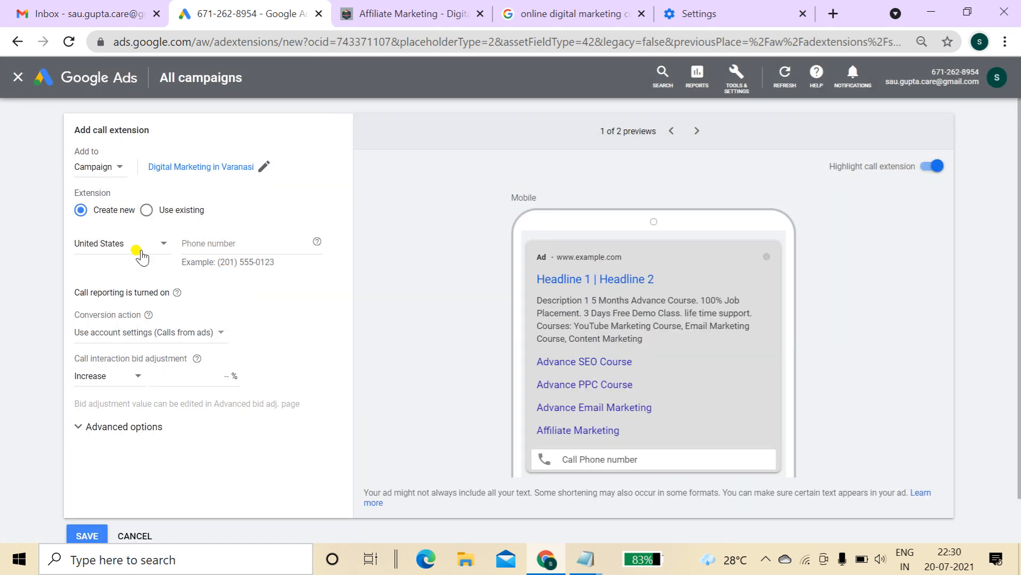
Choose India, enter the business phone number, check the desktop preview, then cancel the draft
{"action": "left_click", "coordinate": [137, 250]}
{"action": "key", "text": "i"}
{"action": "key", "text": "n"}
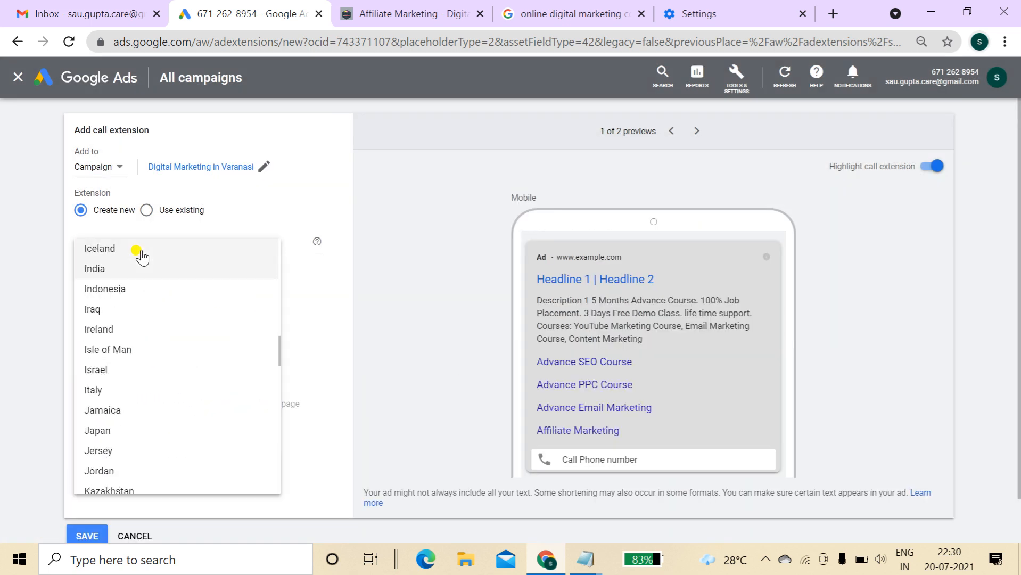
{"action": "left_click", "coordinate": [122, 270]}
{"action": "left_click", "coordinate": [208, 246]}
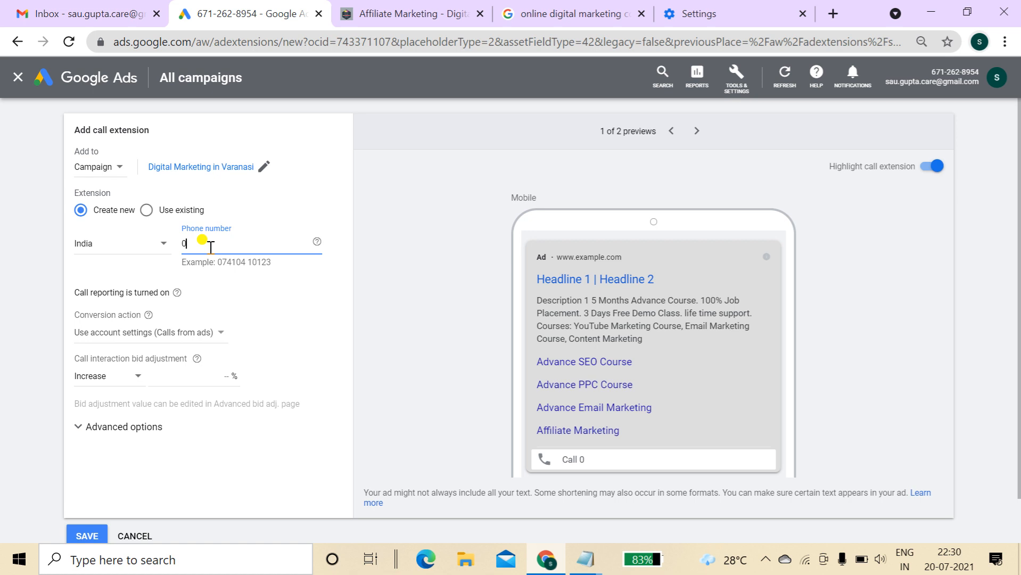
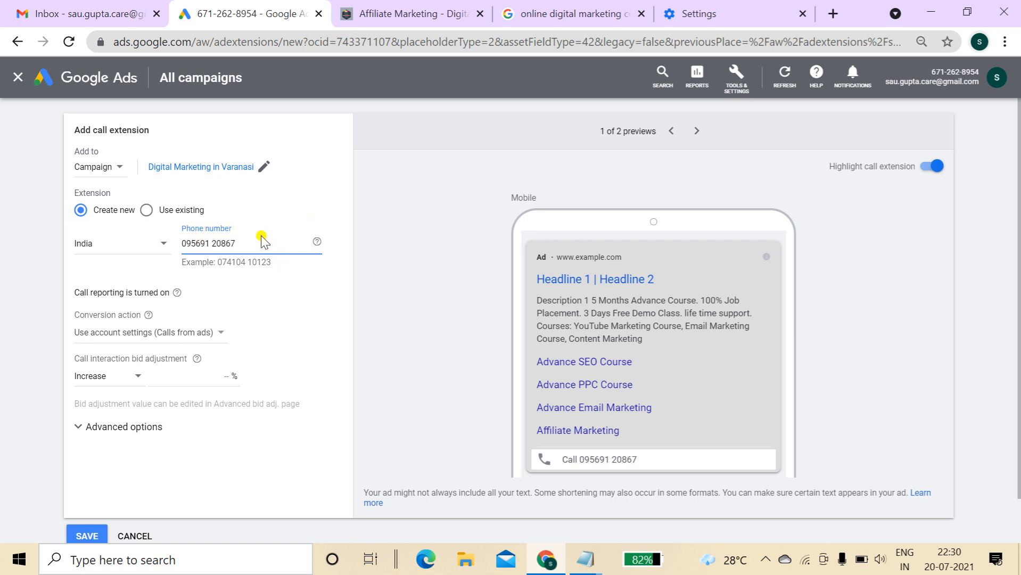
{"action": "left_click_drag", "start_coordinate": [247, 243], "coordinate": [172, 251]}
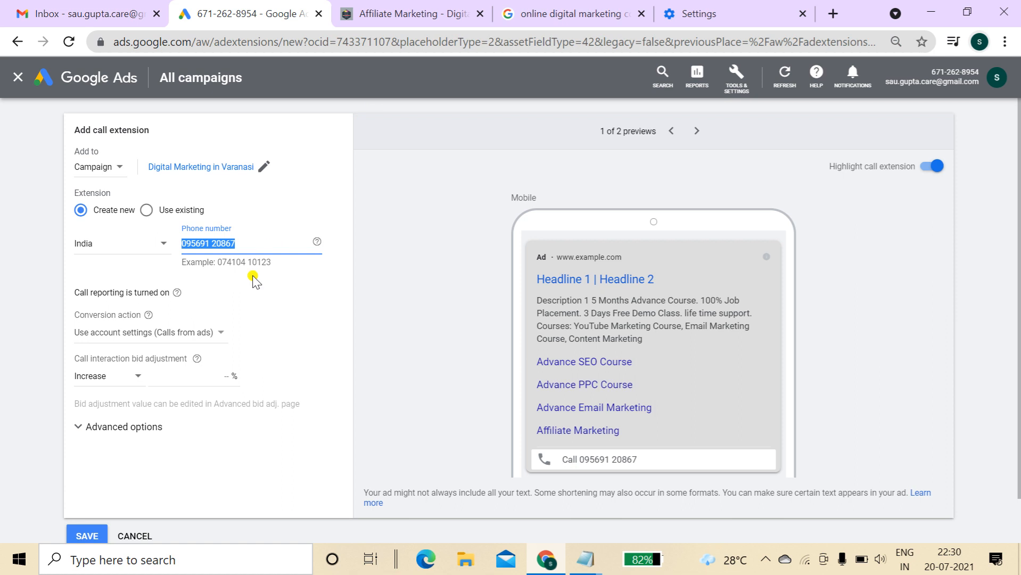
{"action": "scroll", "coordinate": [1019, 257], "scroll_direction": "down", "scroll_amount": 1}
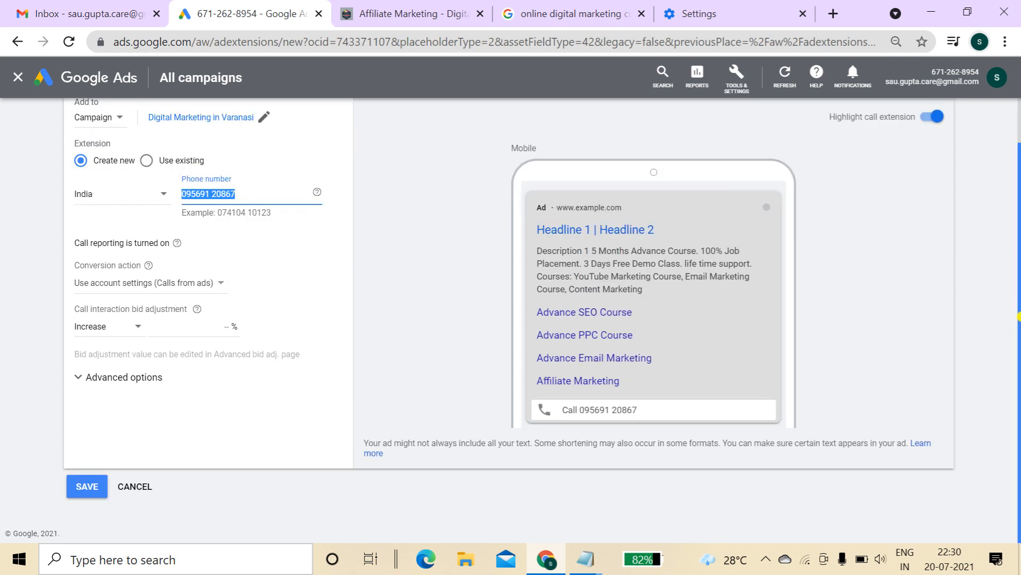
{"action": "scroll", "coordinate": [1016, 310], "scroll_direction": "up", "scroll_amount": 1}
{"action": "left_click", "coordinate": [697, 131]}
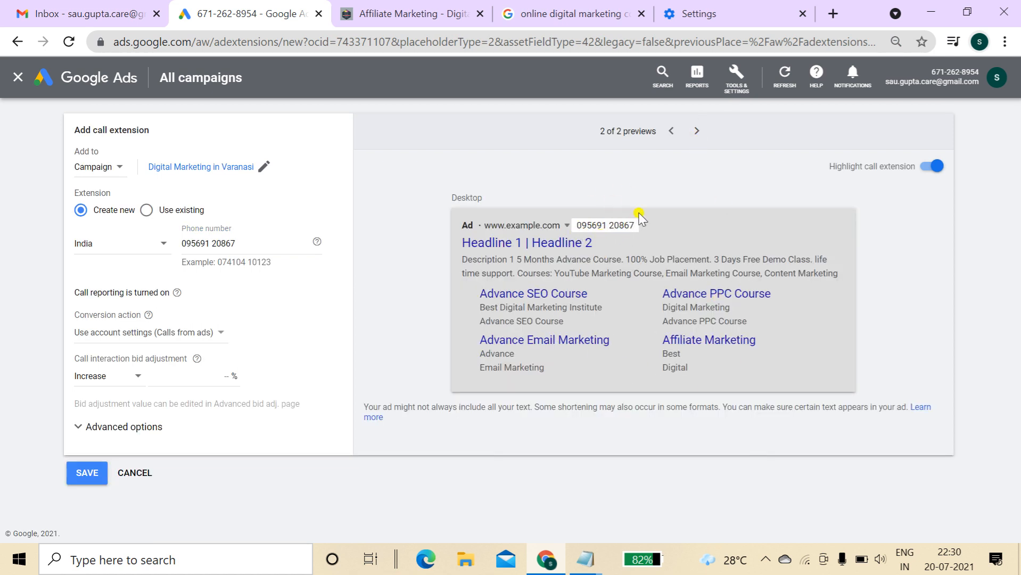
{"action": "left_click", "coordinate": [136, 473]}
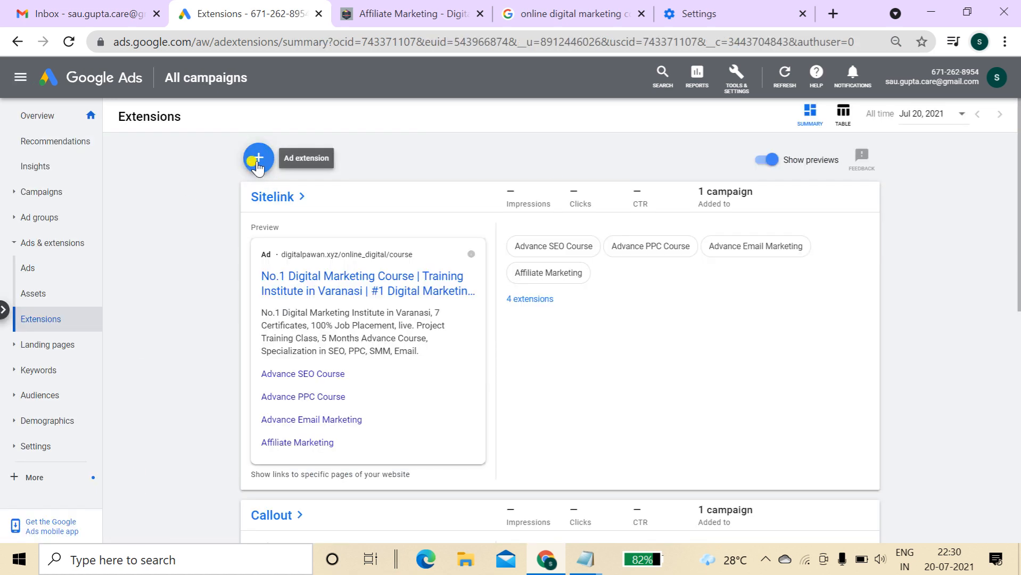
Create a lead form extension for Digital Marketing in Varanasi and accept its terms of service
{"action": "left_click", "coordinate": [258, 159]}
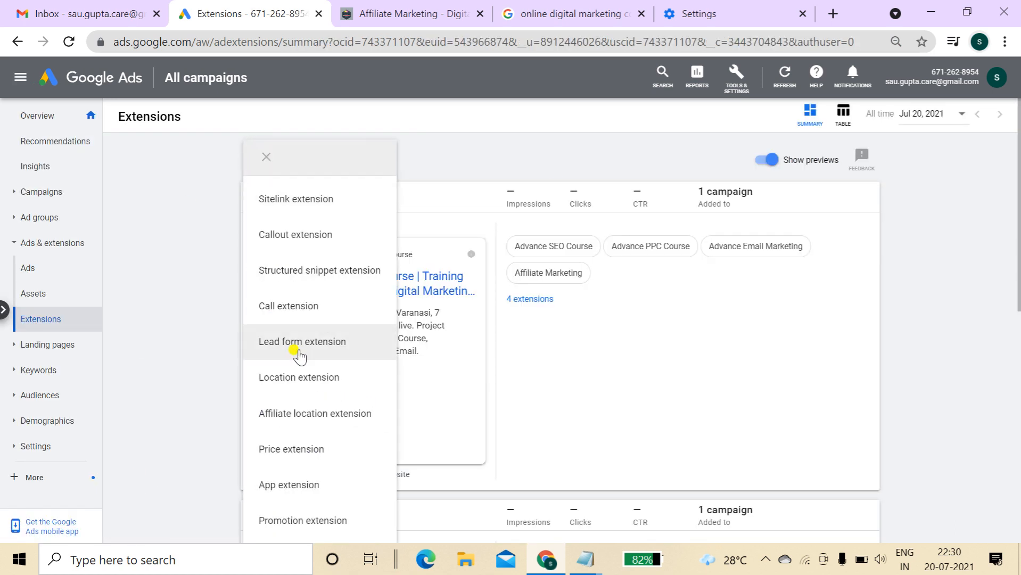
{"action": "left_click", "coordinate": [310, 349]}
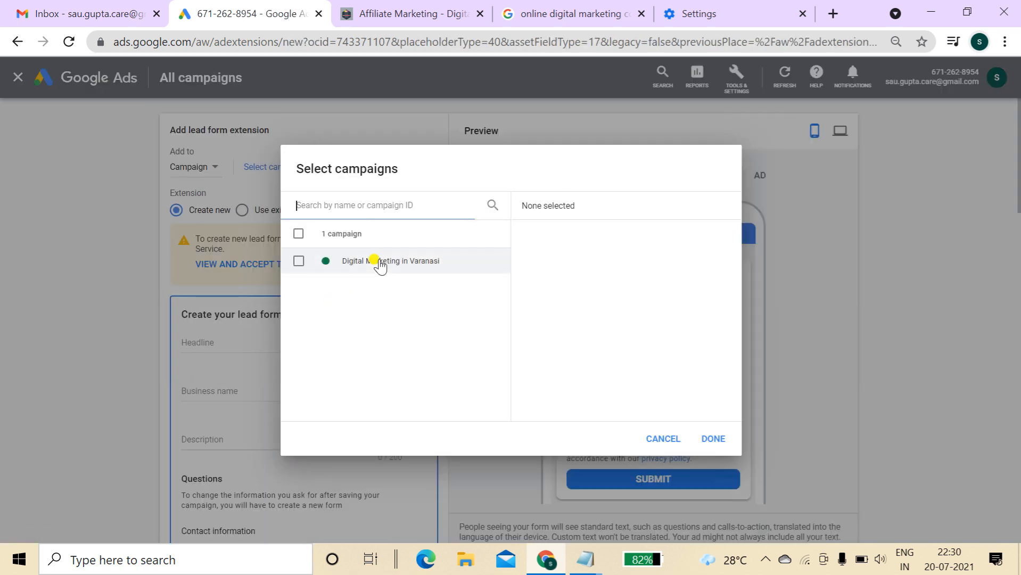
{"action": "left_click", "coordinate": [380, 265]}
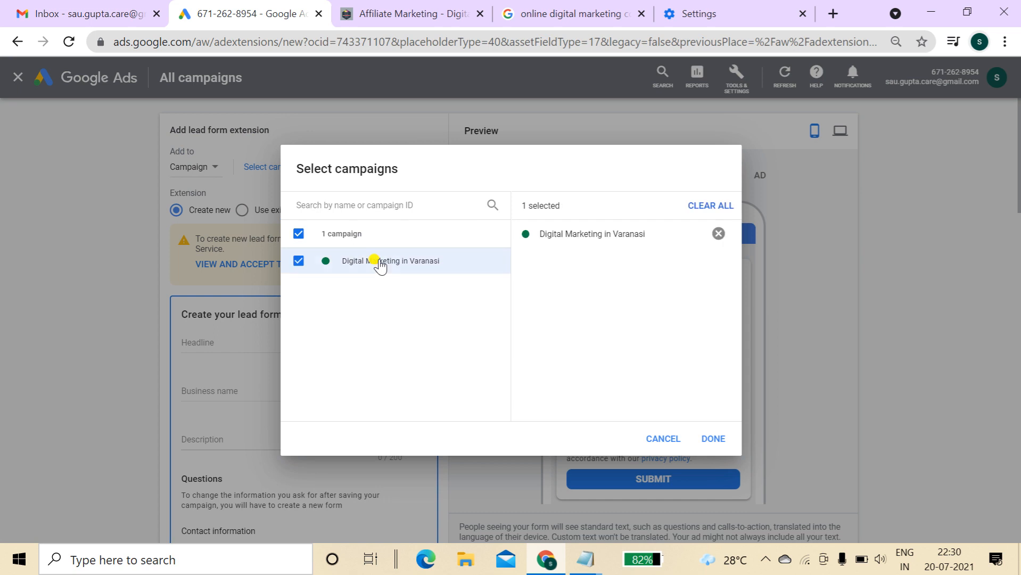
{"action": "left_click", "coordinate": [713, 439]}
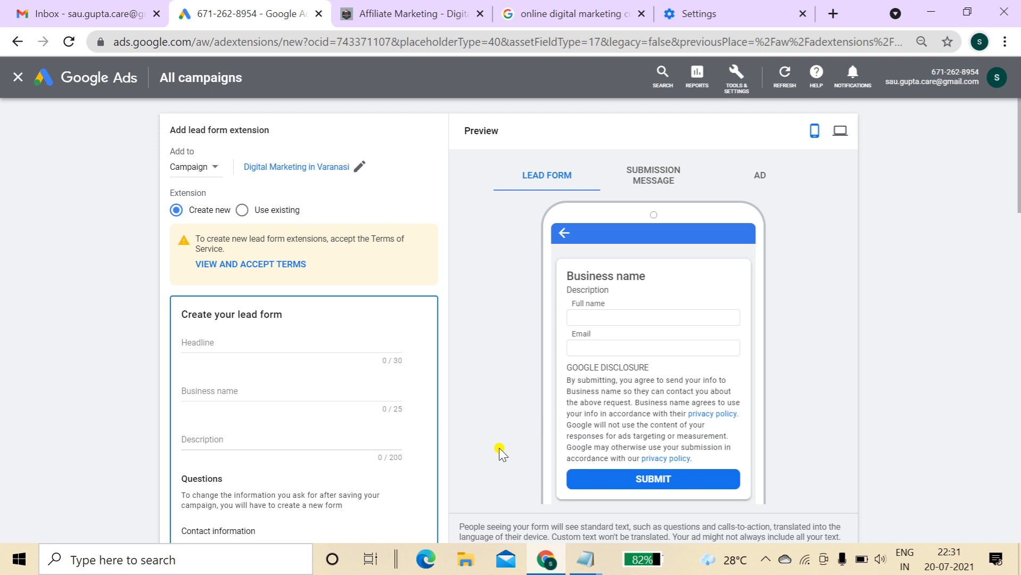
{"action": "left_click", "coordinate": [264, 267]}
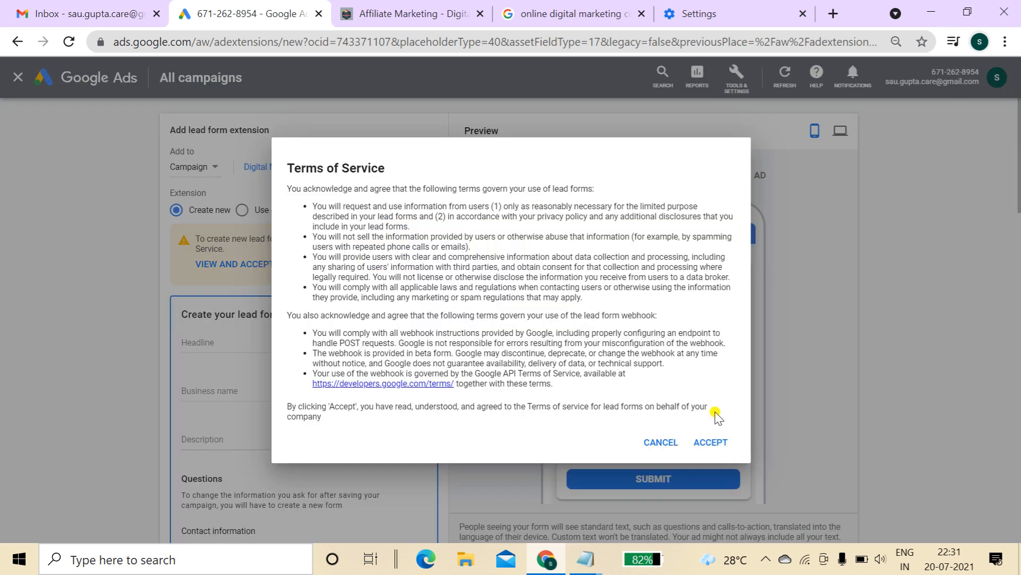
{"action": "left_click", "coordinate": [710, 442]}
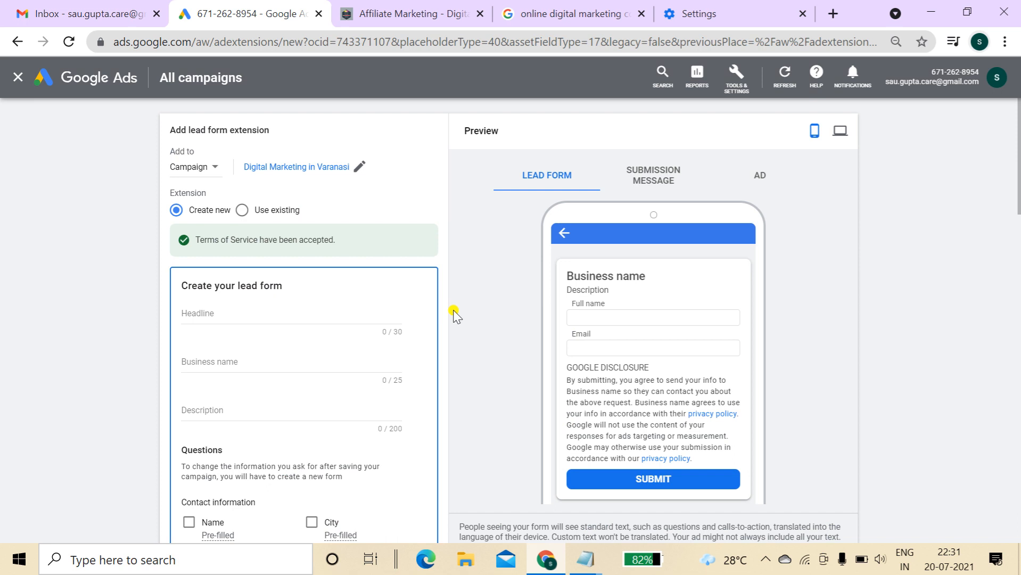
Enter headline 'Advance Digital Marketing', business 'Digital Pawan', and the Varanasi training institute description
{"action": "left_click", "coordinate": [277, 314]}
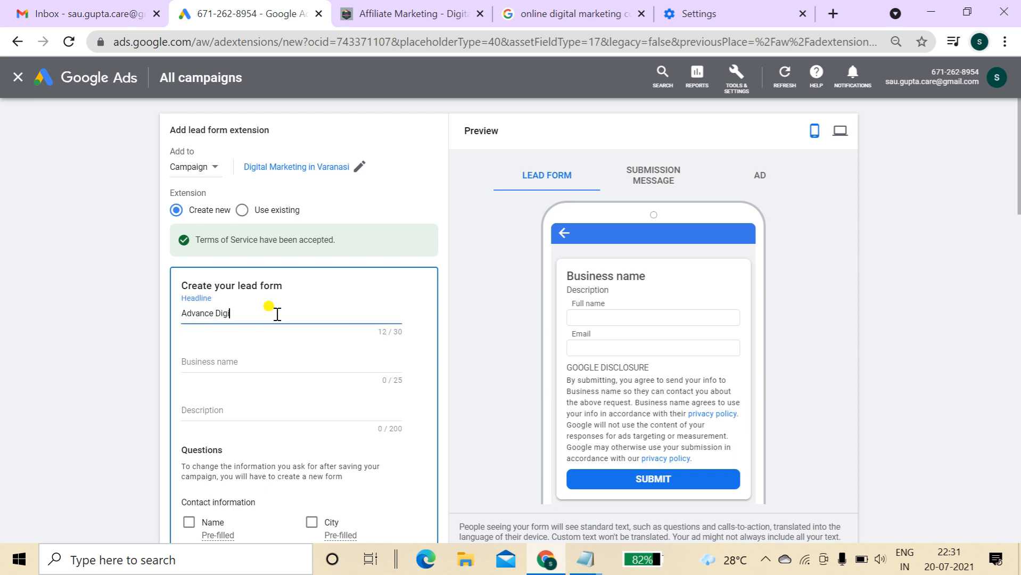
{"action": "type", "text": "Advance Digital Marketing"}
{"action": "left_click", "coordinate": [276, 362]}
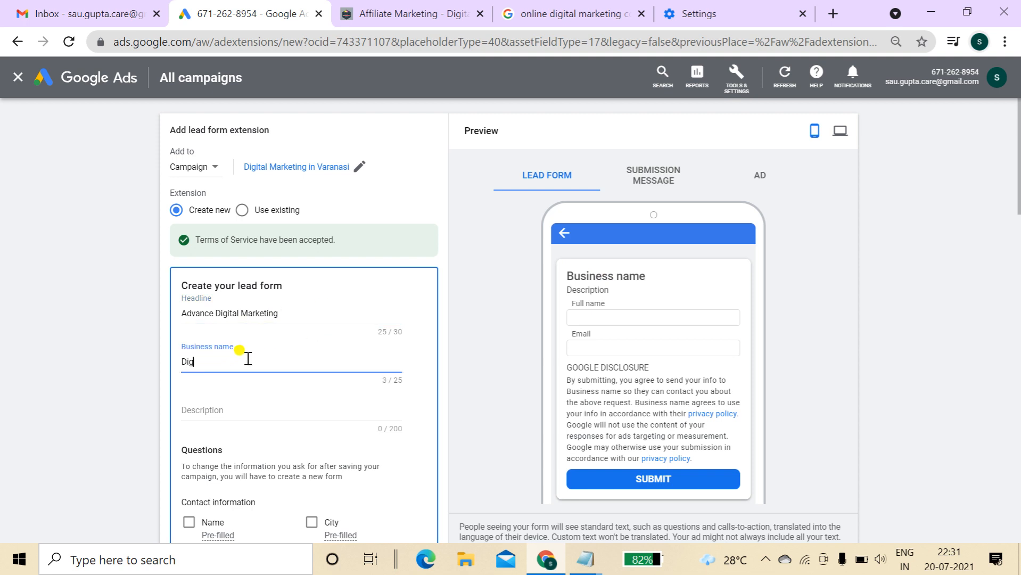
{"action": "type", "text": "Digital Pawan"}
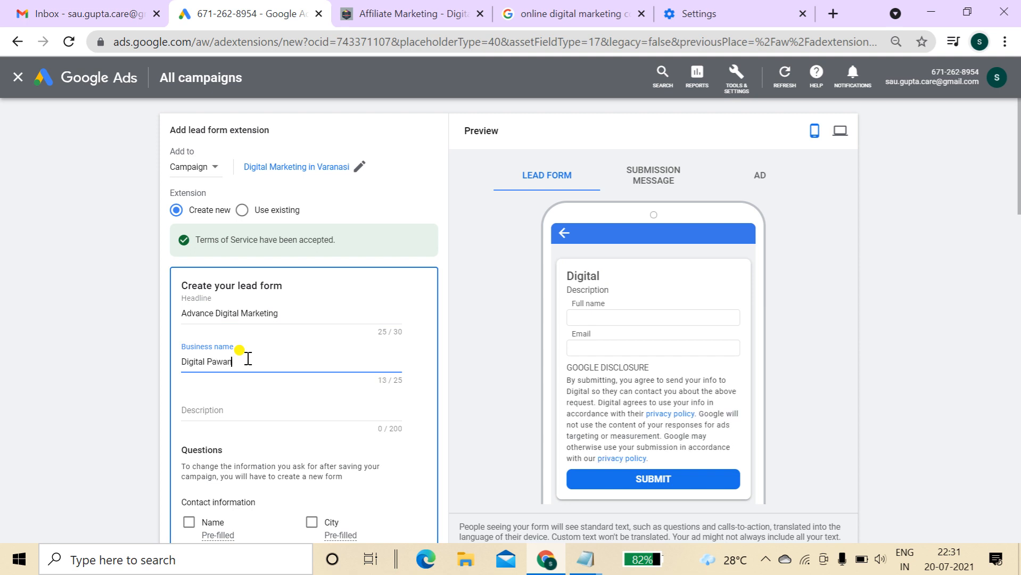
{"action": "key", "text": "Tab"}
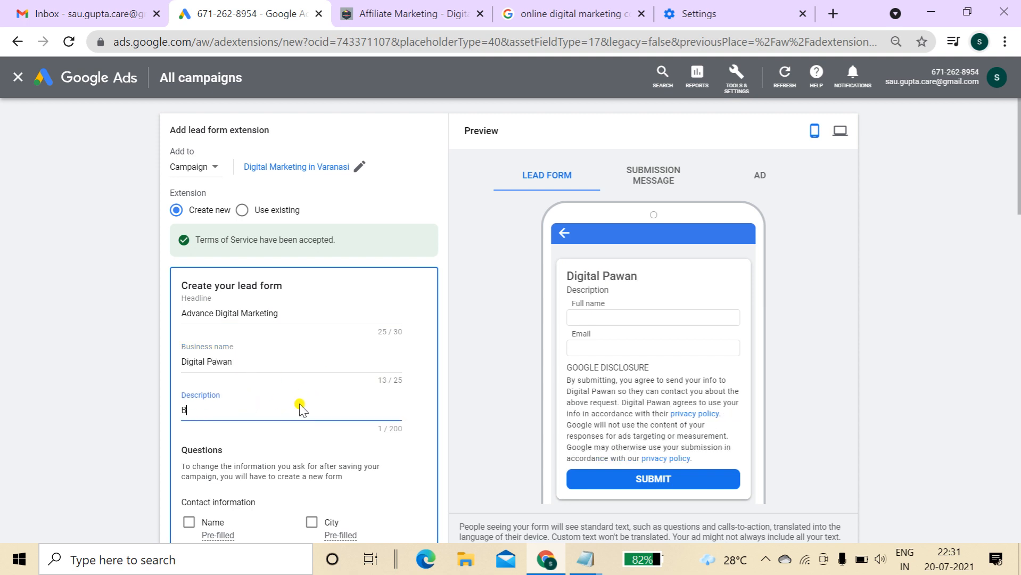
{"action": "type", "text": "BestDigital Marketing Course Tra"}
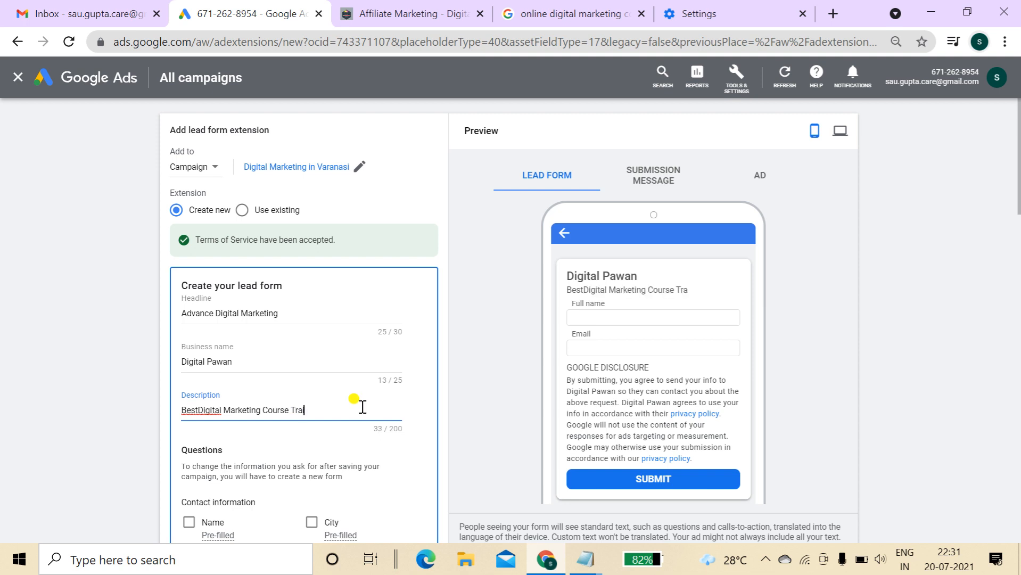
{"action": "type", "text": "stitute in varanasi"}
{"action": "left_click", "coordinate": [200, 410]}
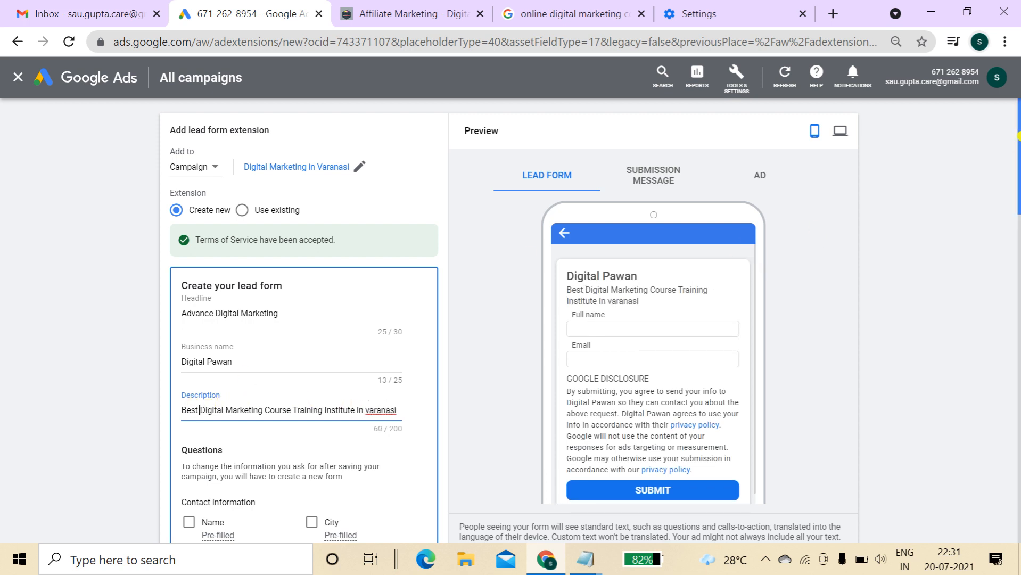
{"action": "scroll", "coordinate": [1017, 169], "scroll_direction": "down", "scroll_amount": 1}
{"action": "scroll", "coordinate": [1018, 170], "scroll_direction": "down", "scroll_amount": 5}
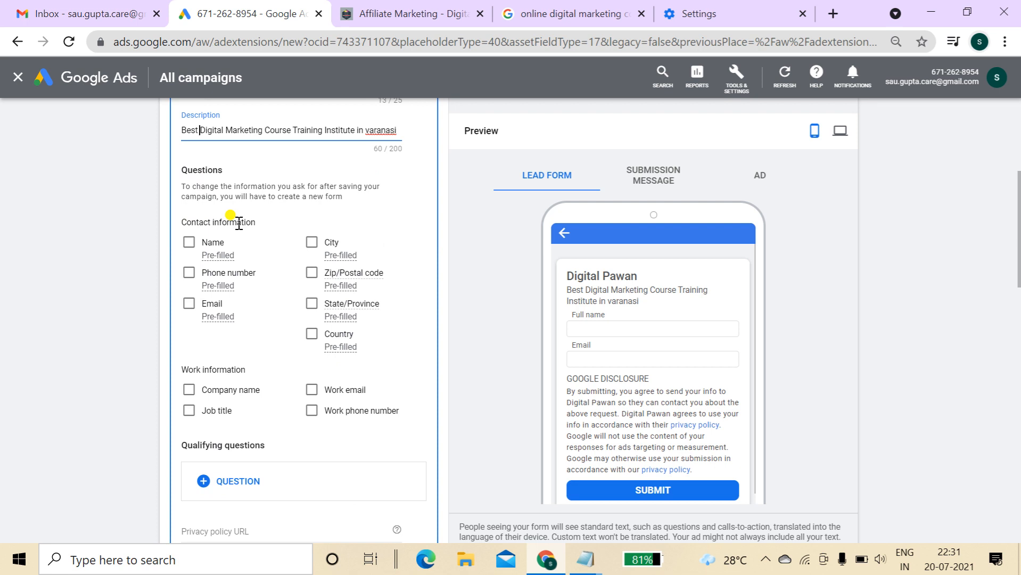
Ask leads for name, phone number and email, leaving company name unselected
{"action": "left_click", "coordinate": [191, 246]}
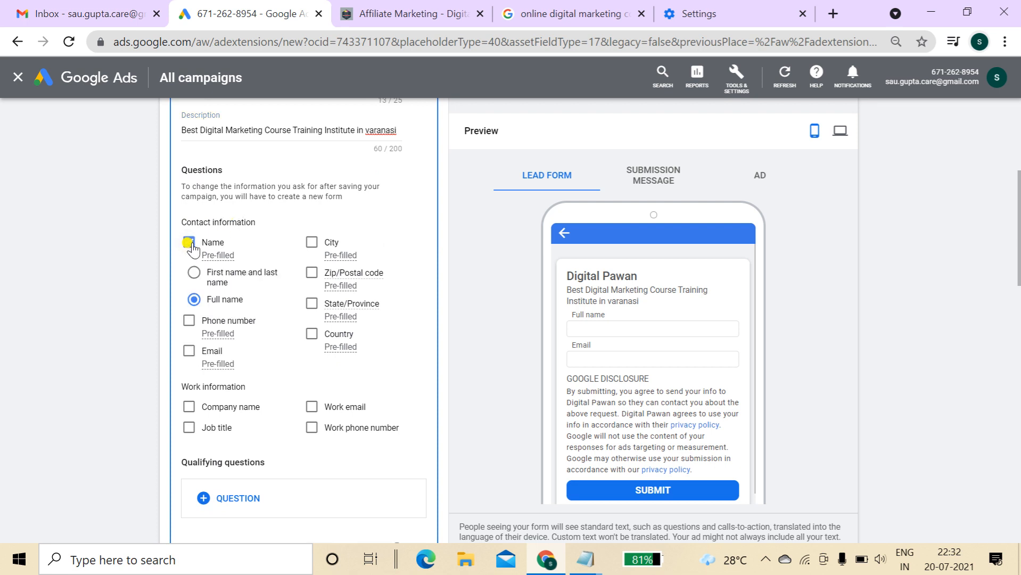
{"action": "left_click", "coordinate": [190, 324]}
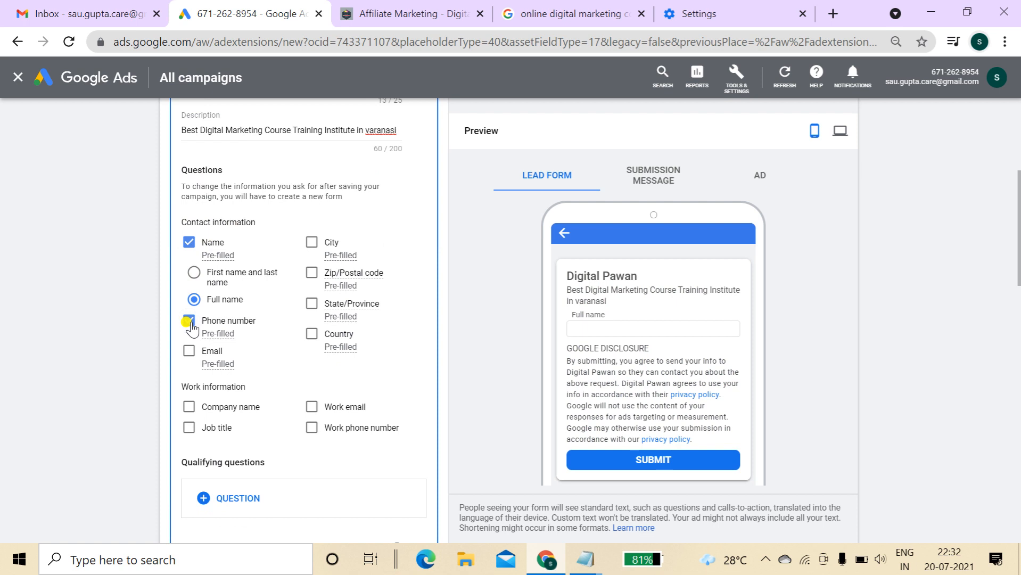
{"action": "left_click", "coordinate": [188, 352]}
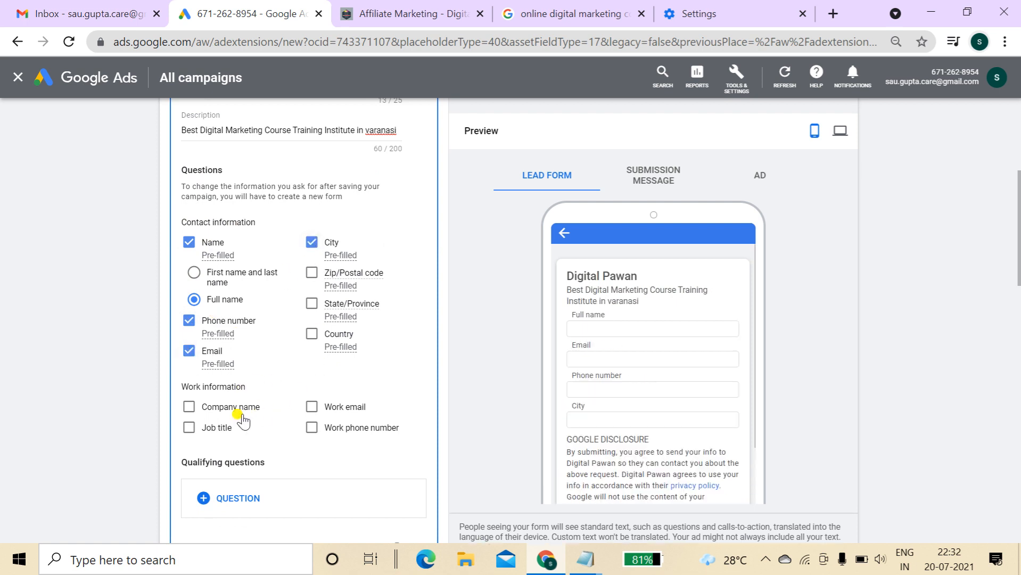
{"action": "left_click_drag", "start_coordinate": [194, 388], "coordinate": [261, 387]}
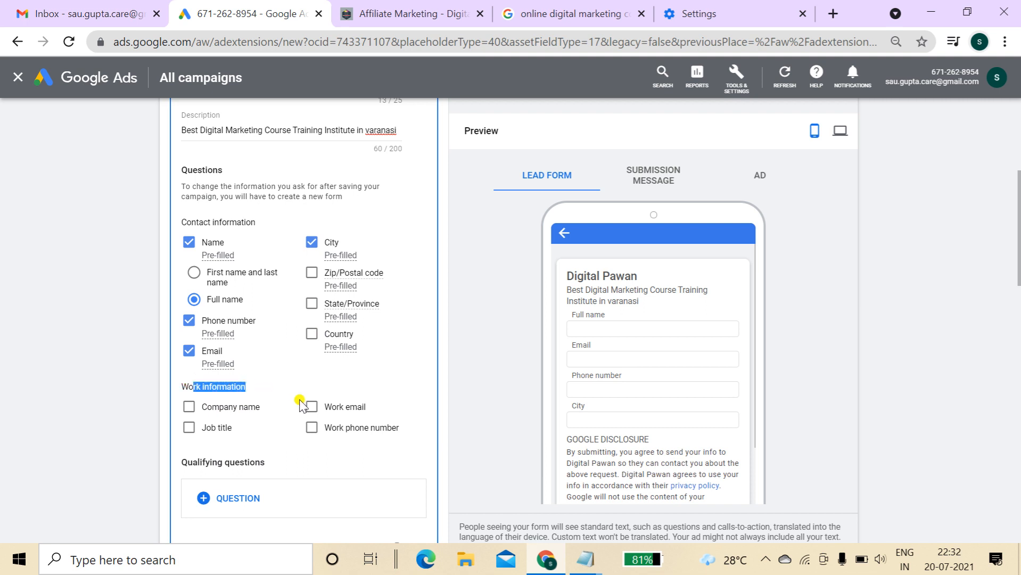
{"action": "left_click", "coordinate": [210, 412]}
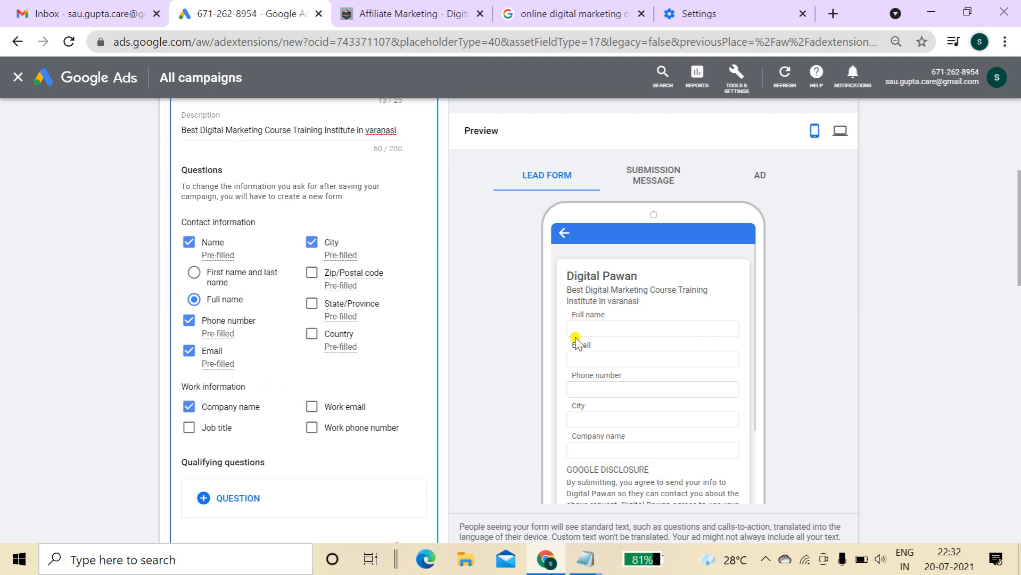
{"action": "scroll", "coordinate": [296, 373], "scroll_direction": "down", "scroll_amount": 2}
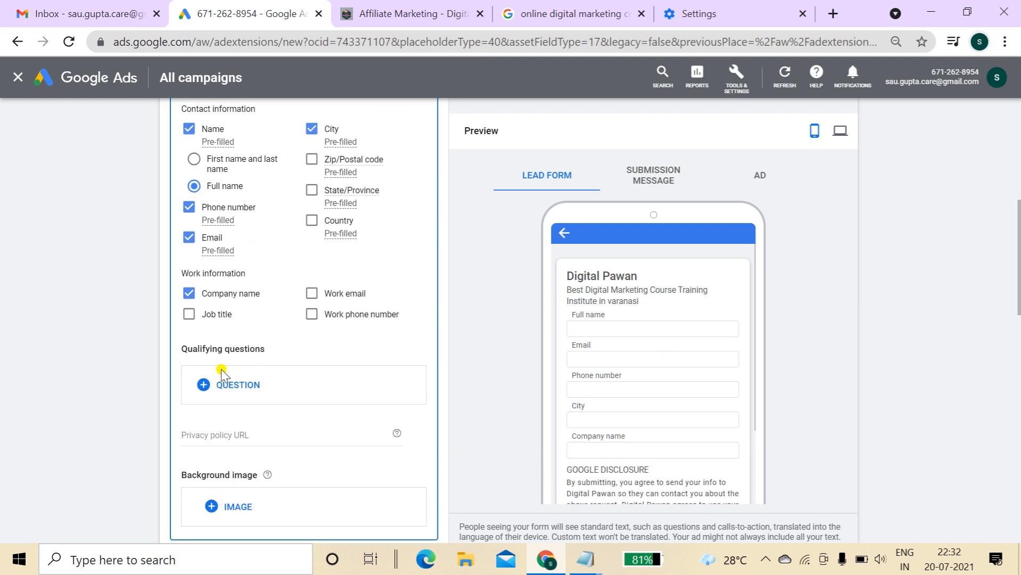
{"action": "left_click", "coordinate": [186, 296]}
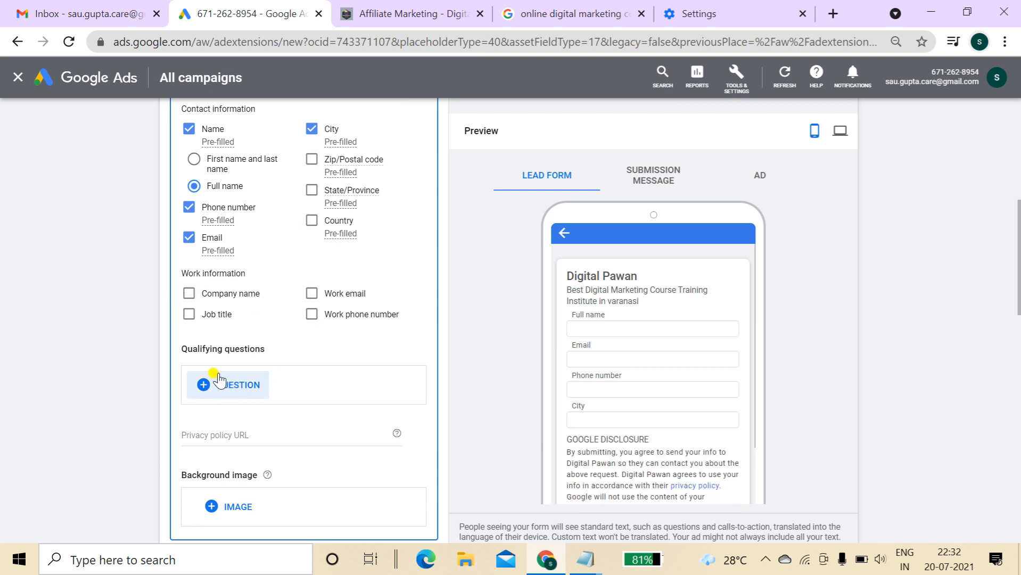
Copy the affiliate-marketing page URL from the Digital Pawan site into Privacy policy URL
{"action": "left_click", "coordinate": [240, 432]}
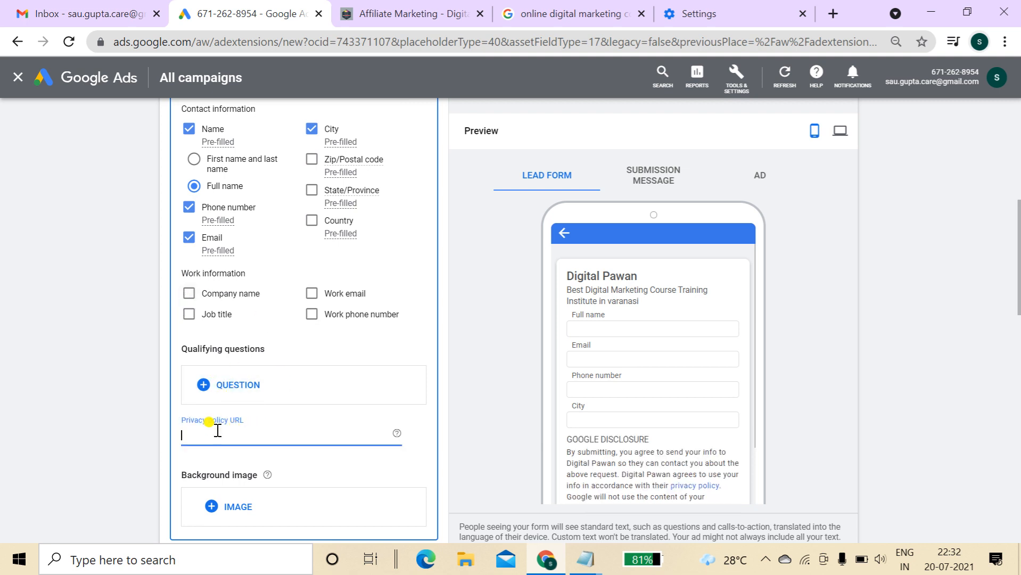
{"action": "left_click", "coordinate": [405, 8]}
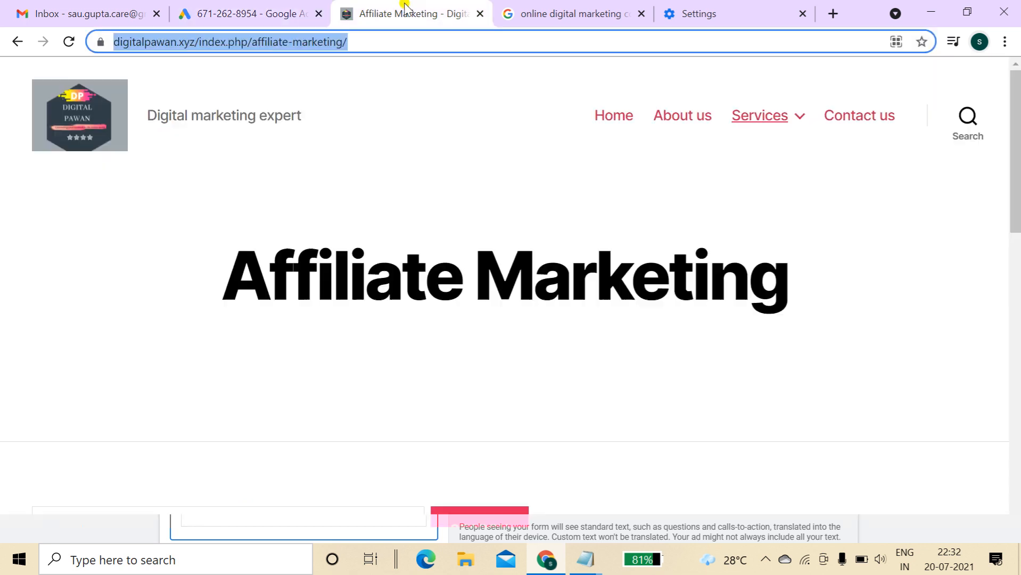
{"action": "left_click", "coordinate": [415, 46]}
{"action": "left_click_drag", "start_coordinate": [409, 46], "coordinate": [101, 50]}
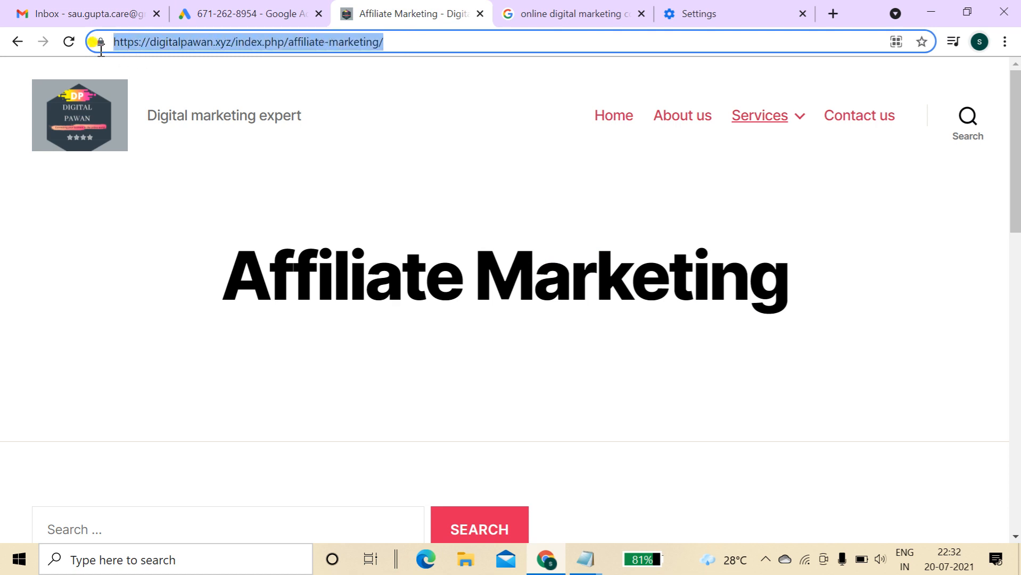
{"action": "right_click", "coordinate": [204, 47]}
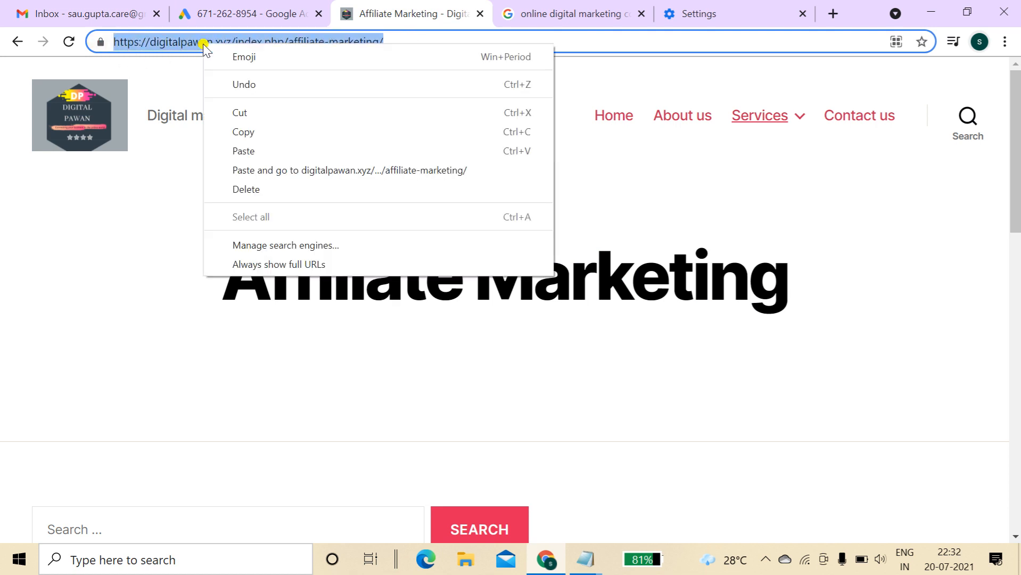
{"action": "left_click", "coordinate": [258, 131]}
{"action": "left_click", "coordinate": [264, 8]}
{"action": "key", "text": "ctrl+v"}
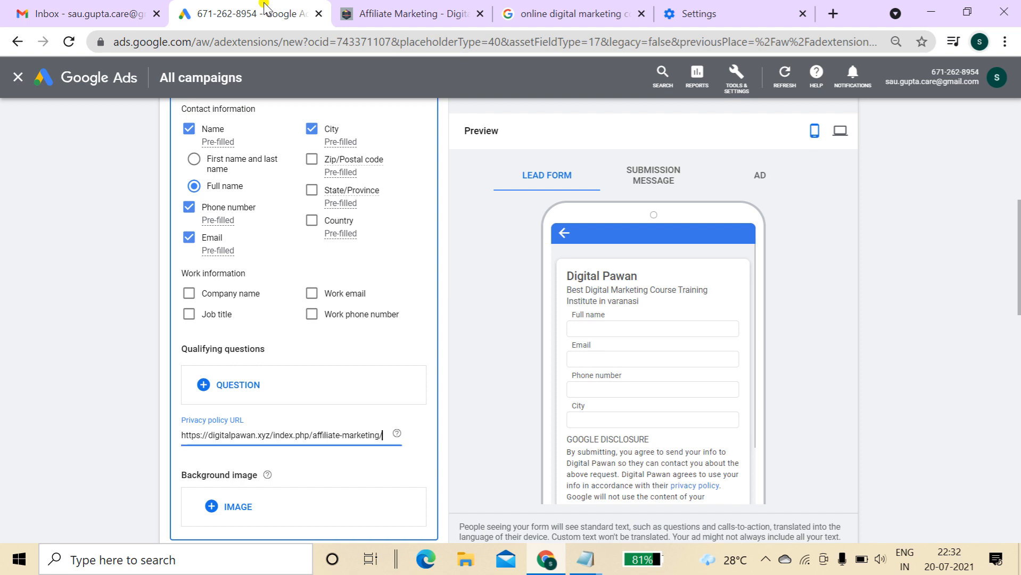
{"action": "left_click_drag", "start_coordinate": [1019, 266], "coordinate": [1019, 318]}
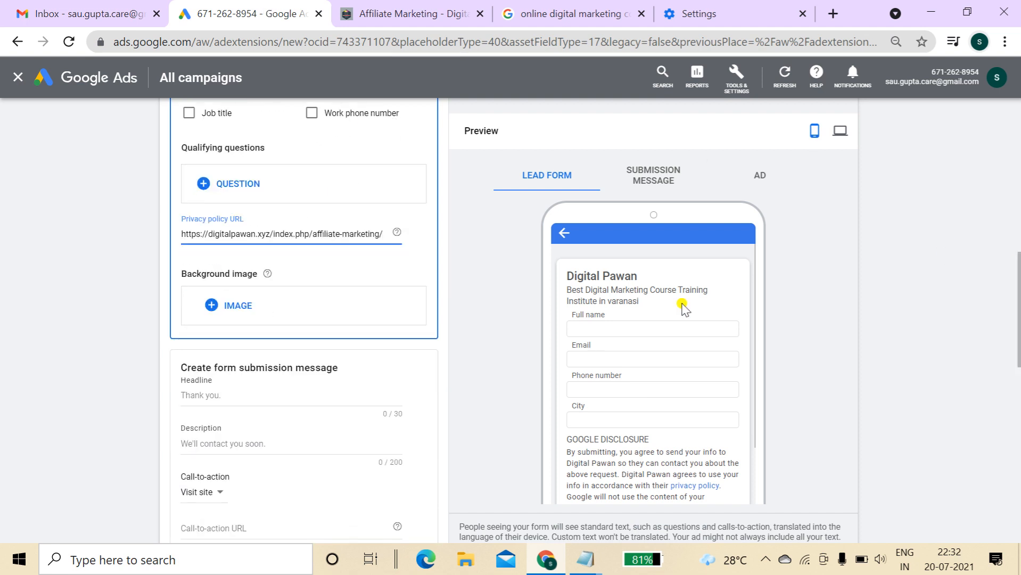
{"action": "left_click", "coordinate": [240, 309]}
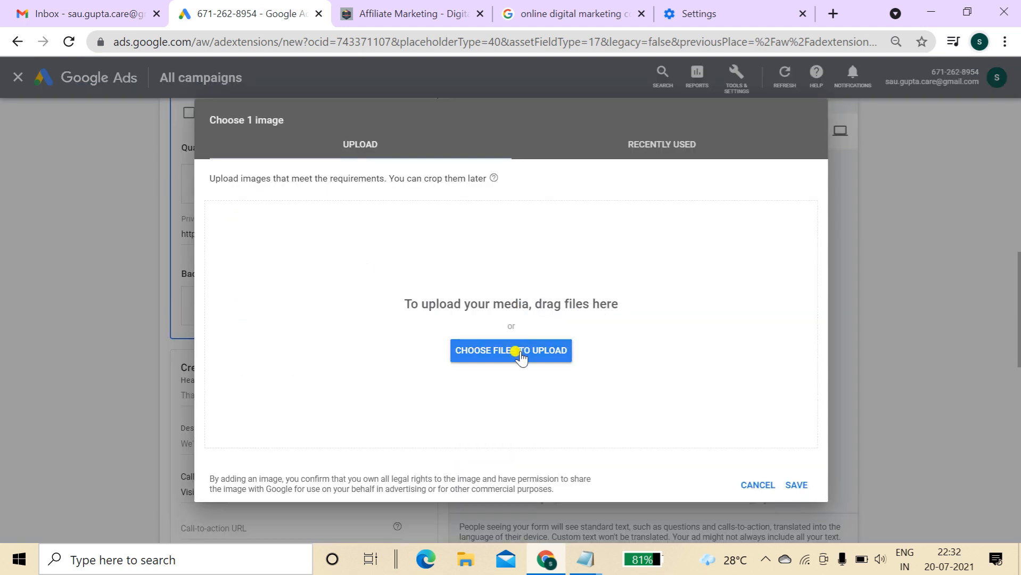
{"action": "left_click", "coordinate": [519, 352]}
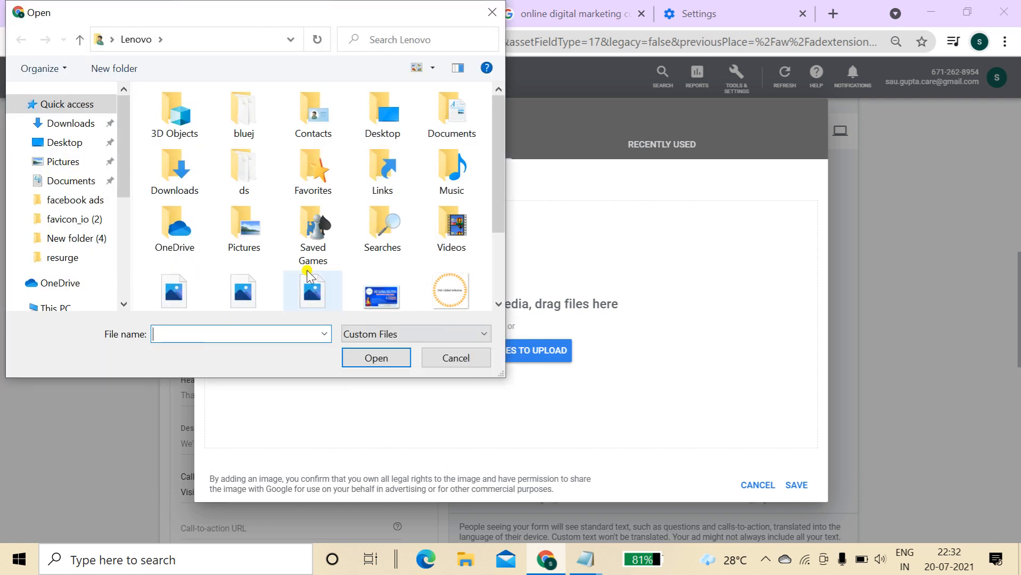
{"action": "left_click", "coordinate": [65, 142]}
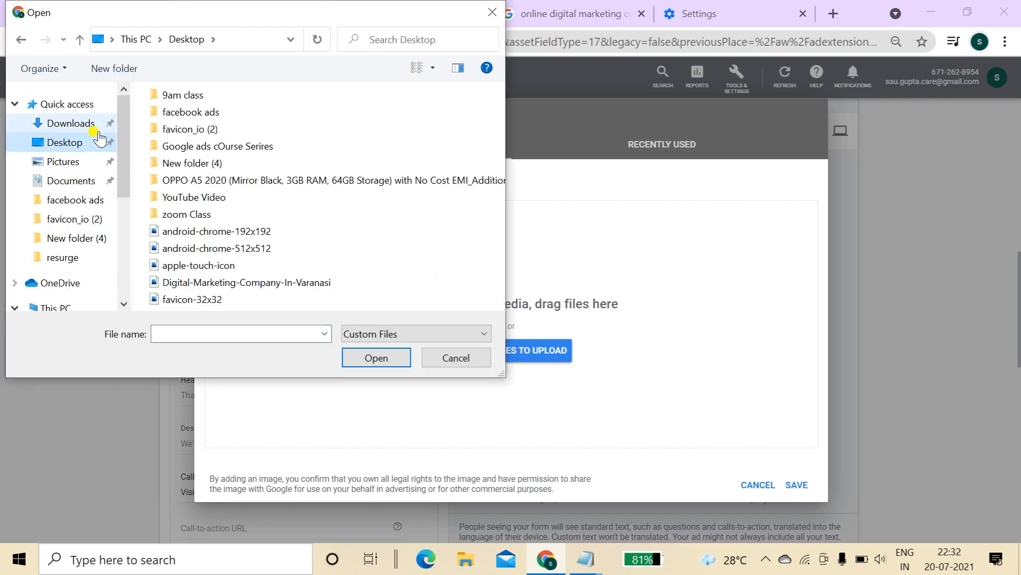
{"action": "left_click", "coordinate": [85, 106]}
{"action": "left_click", "coordinate": [80, 123]}
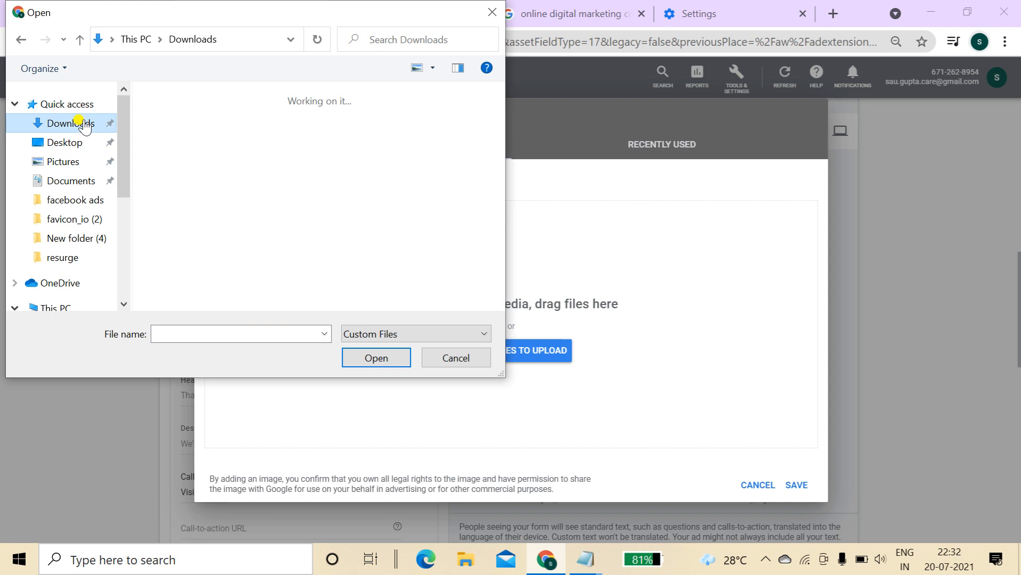
{"action": "scroll", "coordinate": [499, 110], "scroll_direction": "down", "scroll_amount": 2}
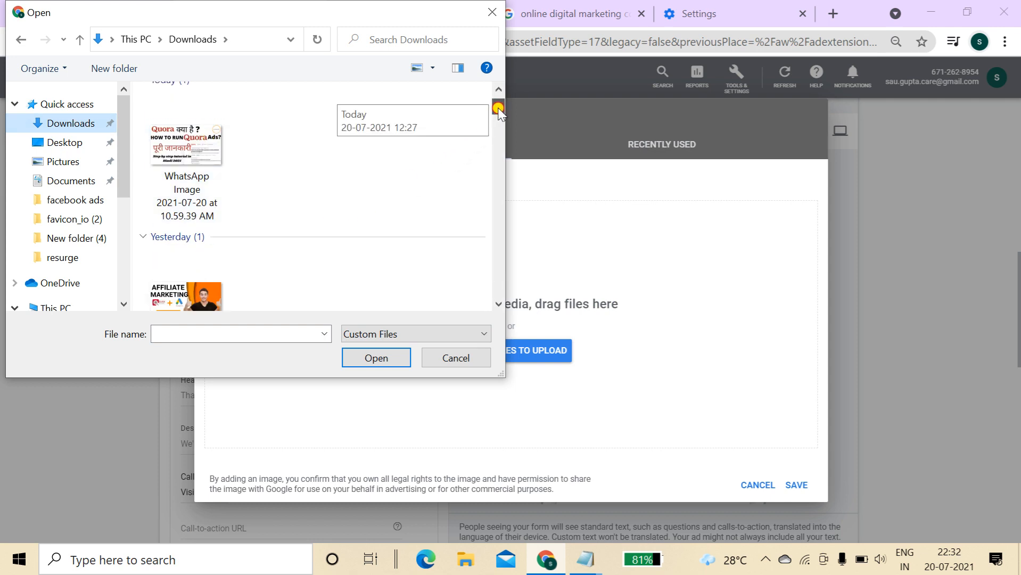
{"action": "left_click_drag", "start_coordinate": [499, 112], "coordinate": [500, 169]}
{"action": "left_click", "coordinate": [271, 248]}
{"action": "left_click", "coordinate": [376, 358]}
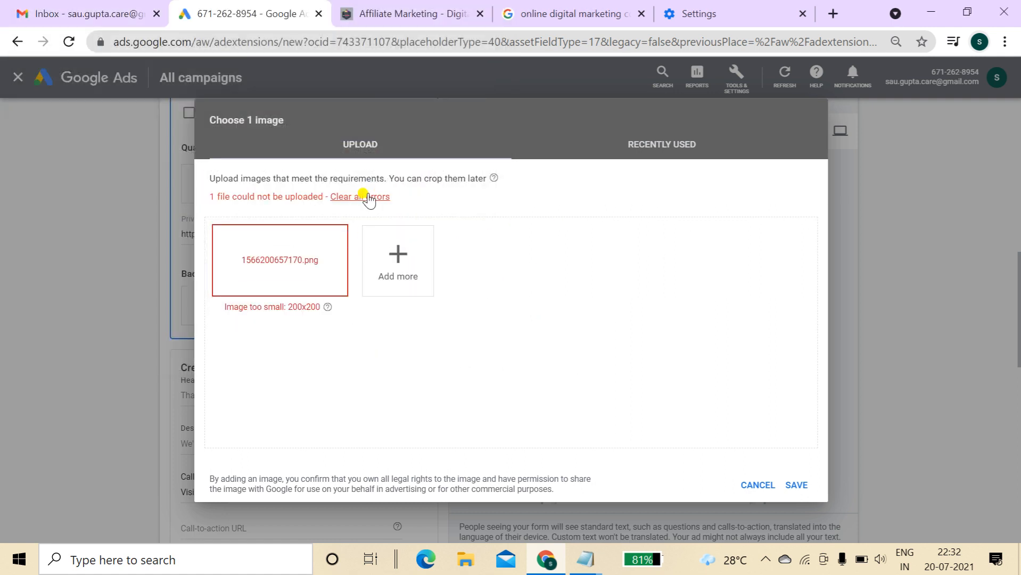
{"action": "left_click", "coordinate": [369, 197]}
Upload Digital-Marketing-Company-In-Varanasi from the Desktop and save it as the background image
{"action": "left_click", "coordinate": [502, 345]}
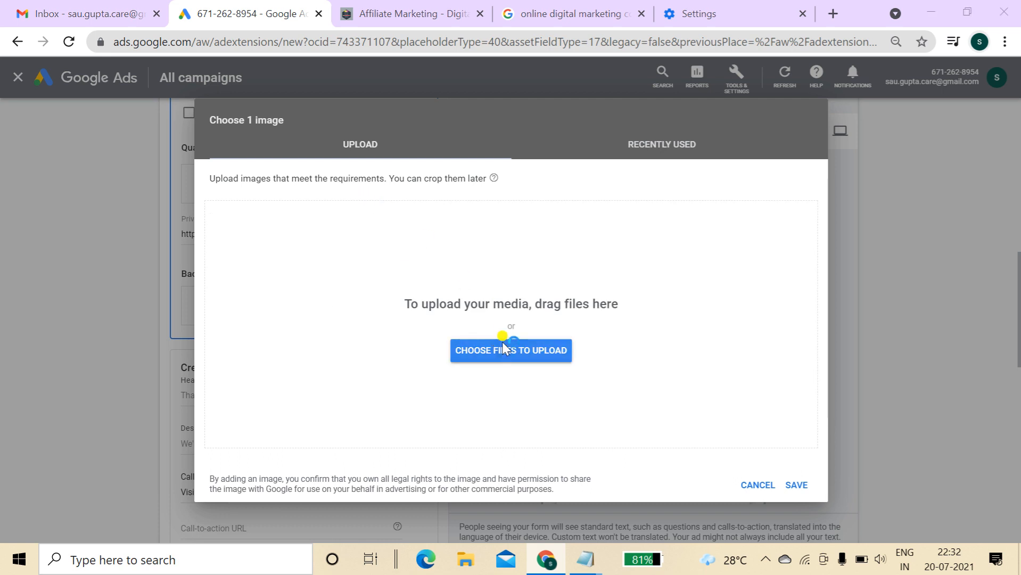
{"action": "left_click", "coordinate": [193, 155]}
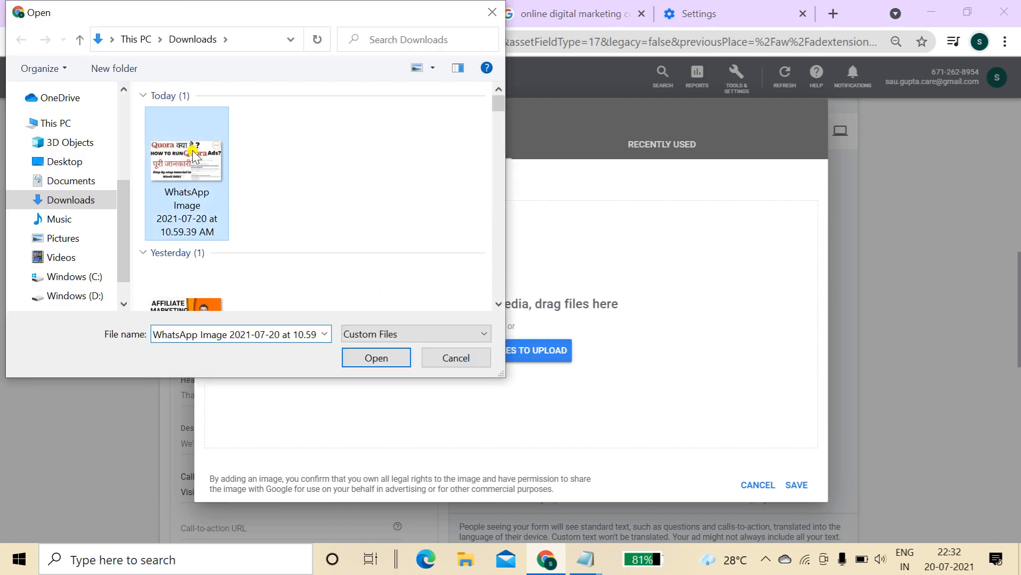
{"action": "left_click_drag", "start_coordinate": [126, 182], "coordinate": [128, 115]}
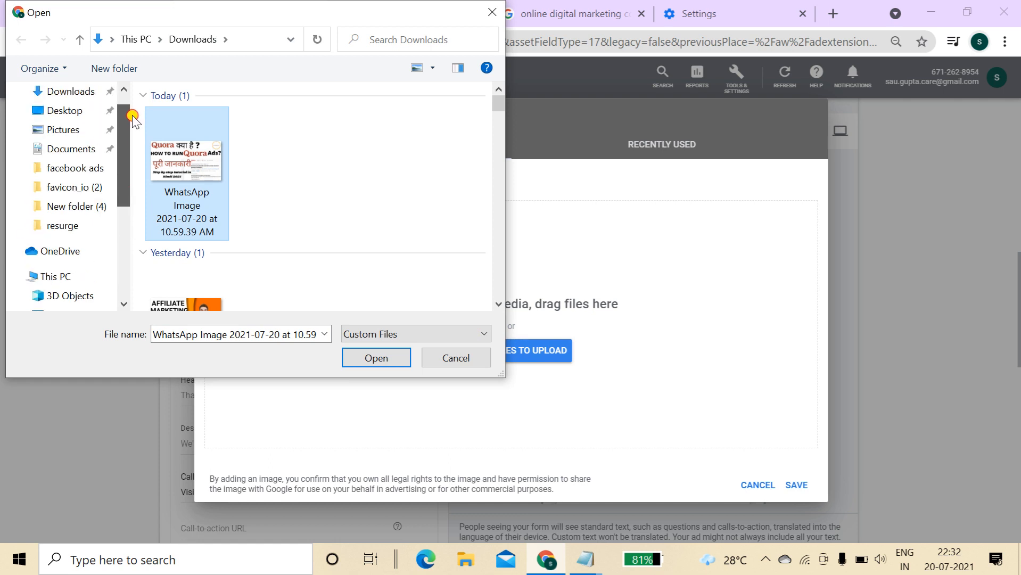
{"action": "left_click", "coordinate": [87, 116]}
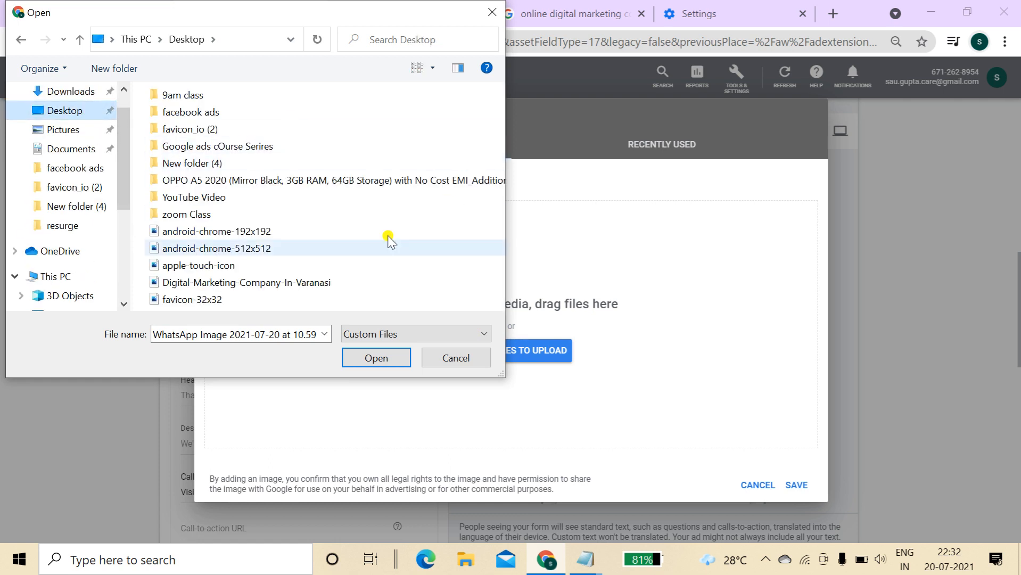
{"action": "left_click", "coordinate": [321, 282]}
{"action": "left_click", "coordinate": [381, 356]}
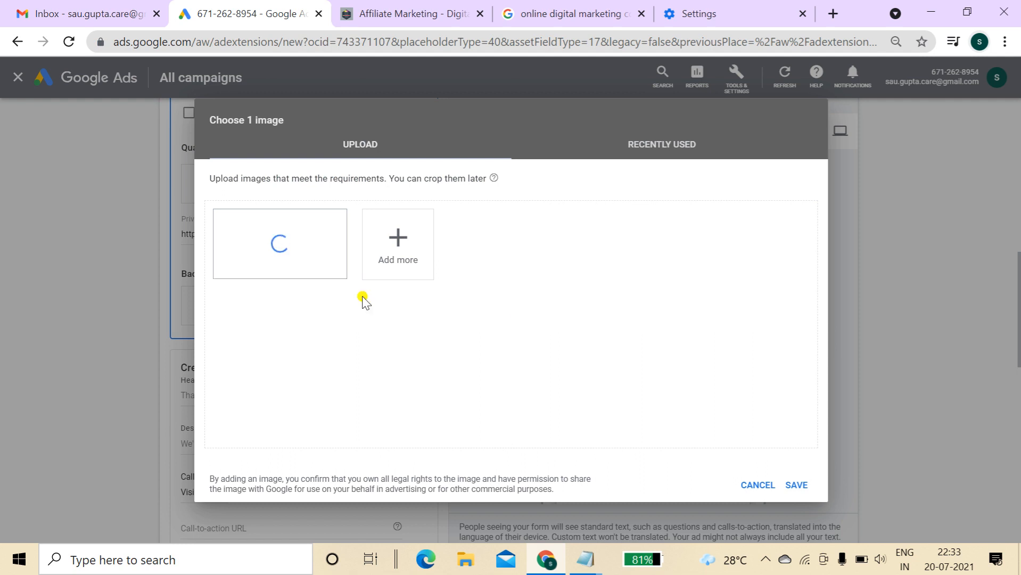
{"action": "mouse_move", "coordinate": [296, 274]}
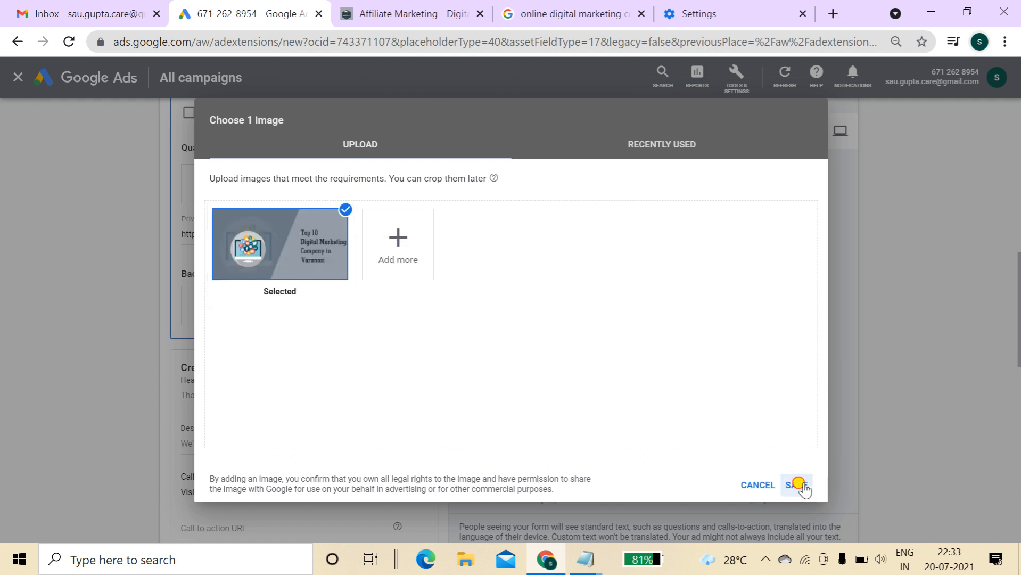
{"action": "left_click", "coordinate": [797, 485]}
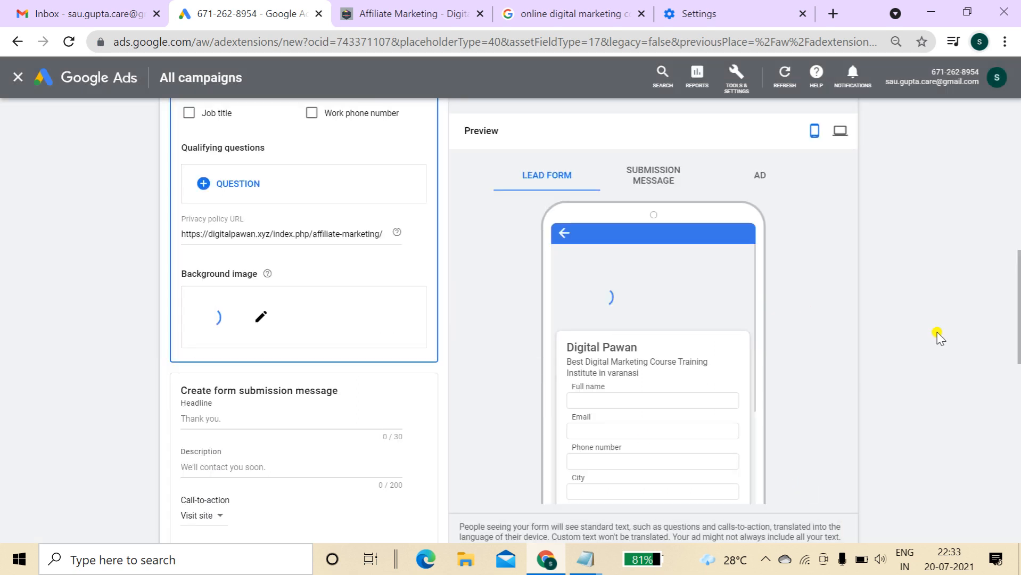
Keep Visit site as the submission call-to-action and paste the affiliate-marketing URL as its link
{"action": "left_click_drag", "start_coordinate": [1018, 290], "coordinate": [1018, 333]}
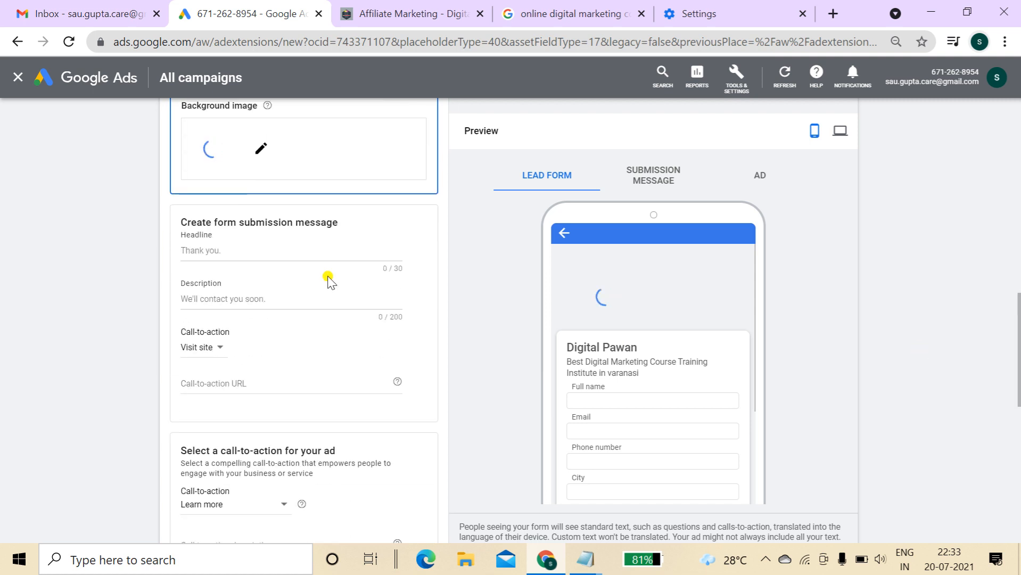
{"action": "left_click", "coordinate": [277, 260]}
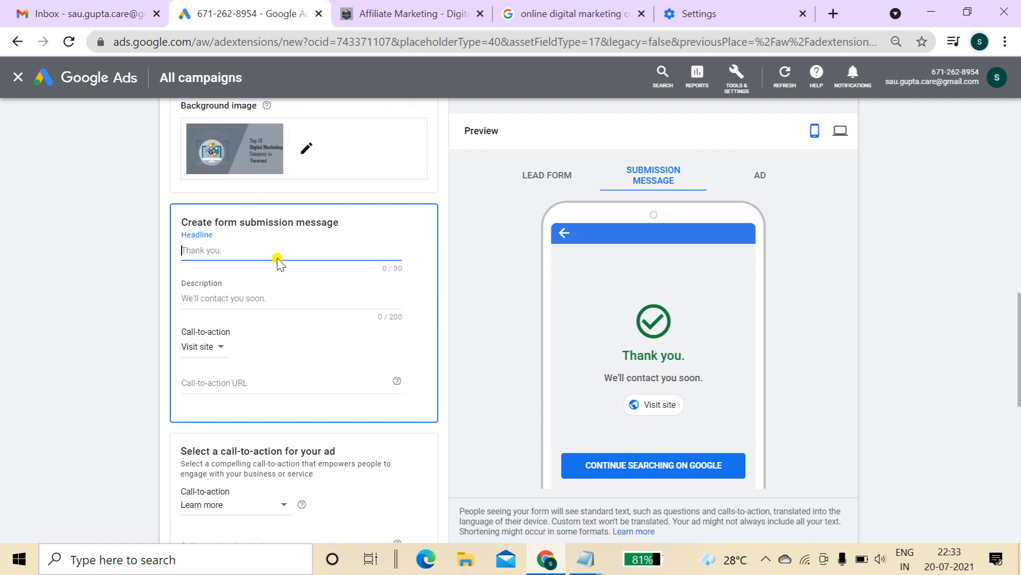
{"action": "left_click", "coordinate": [259, 293]}
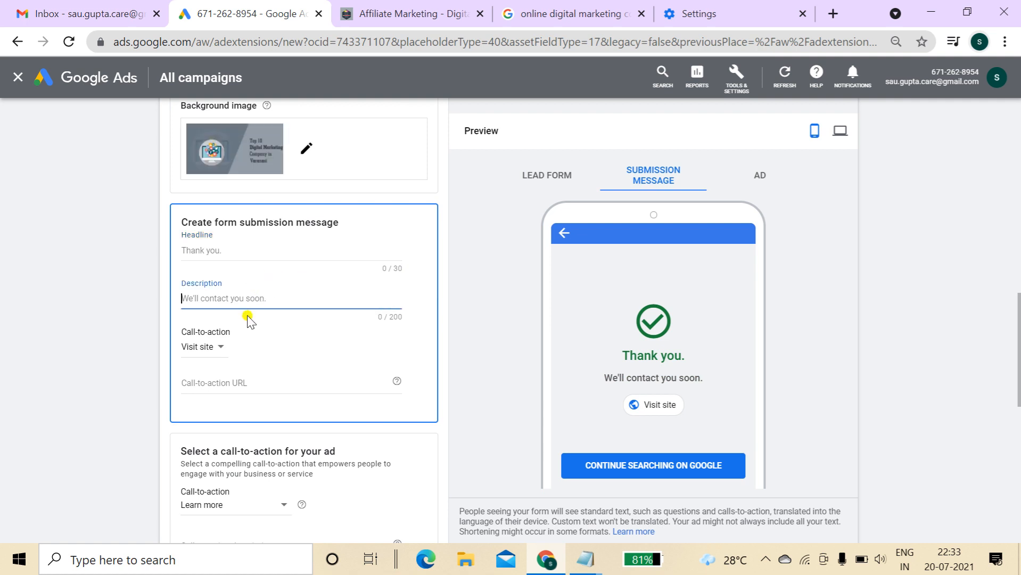
{"action": "left_click", "coordinate": [218, 348]}
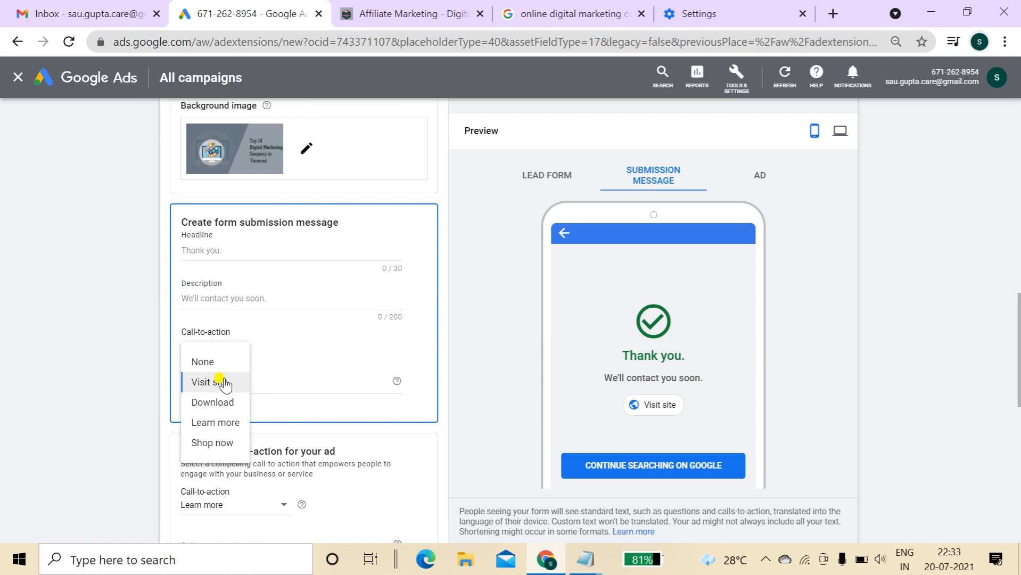
{"action": "left_click", "coordinate": [294, 382]}
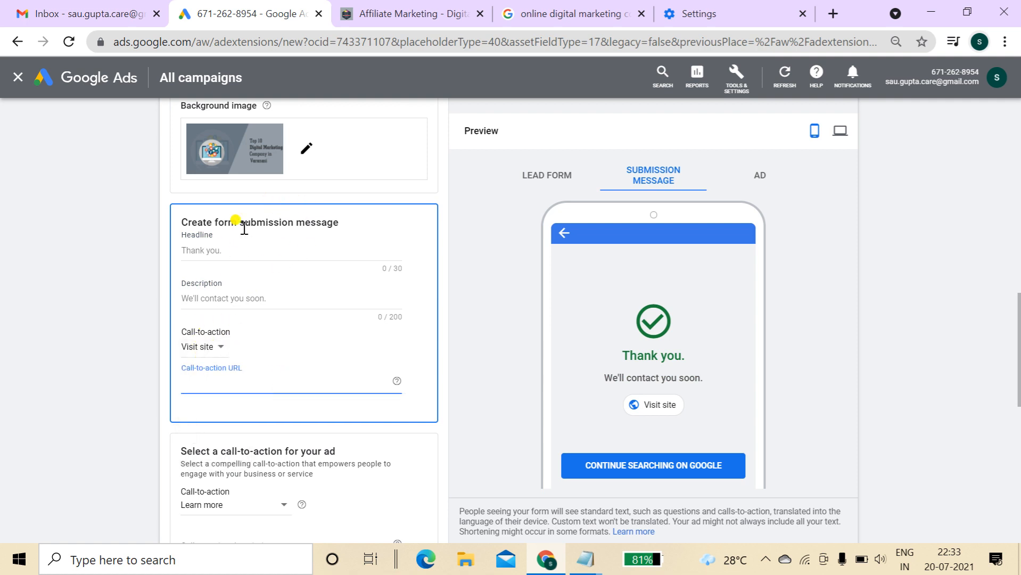
{"action": "left_click", "coordinate": [210, 349]}
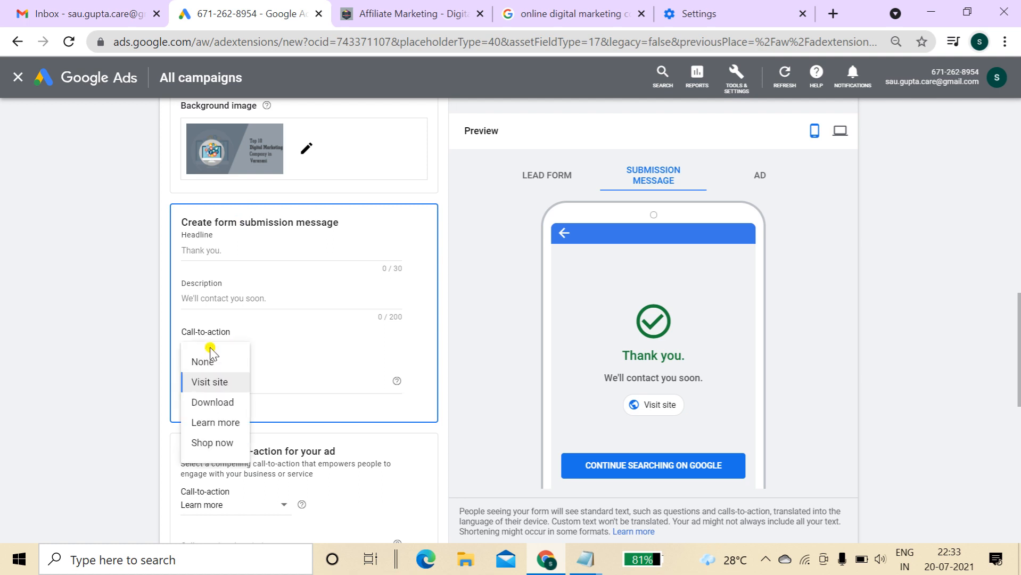
{"action": "left_click", "coordinate": [215, 382]}
{"action": "left_click", "coordinate": [260, 383]}
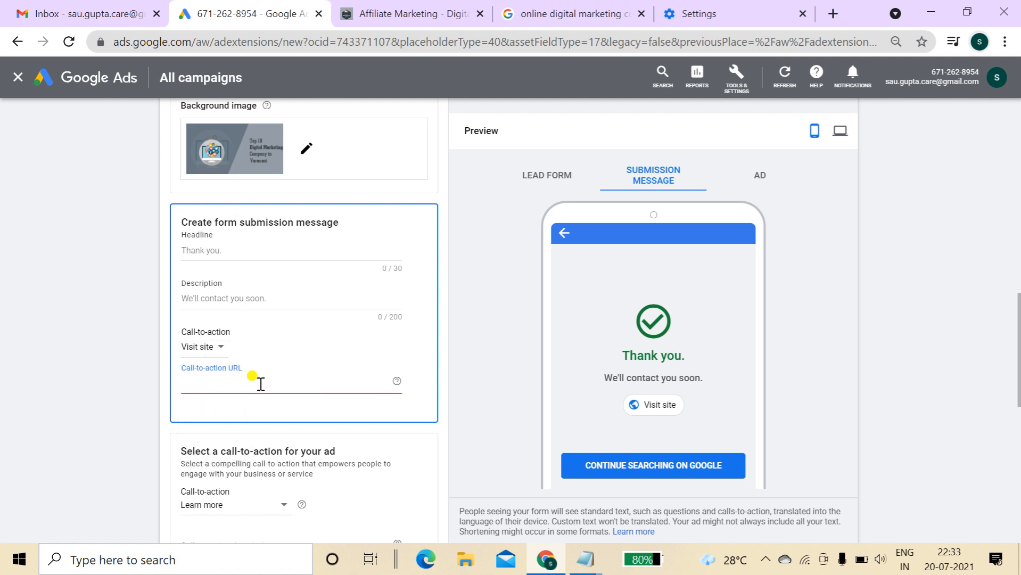
{"action": "type", "text": "https://digitalpawan.xyz/index.php/affiliate-marketing/"}
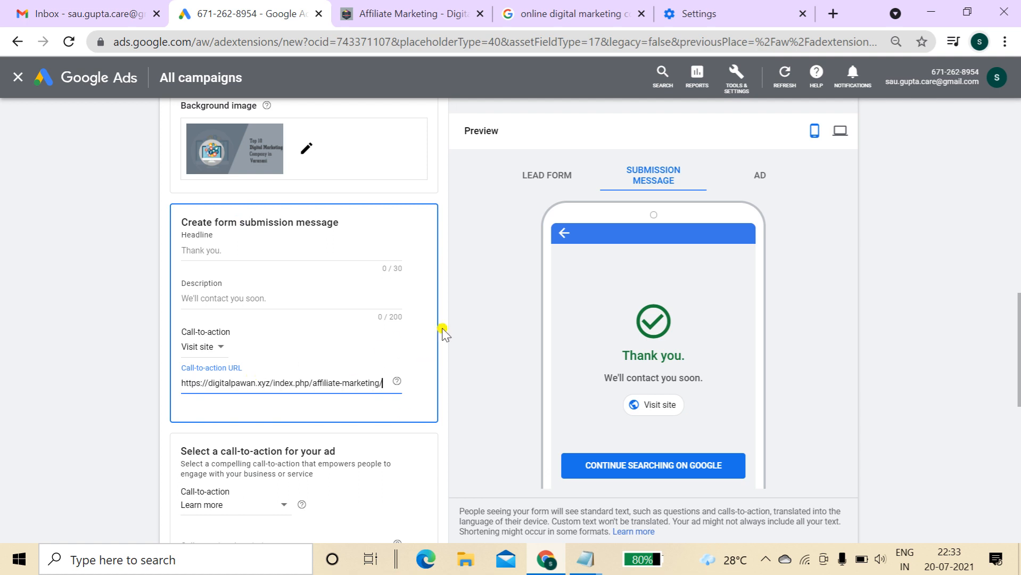
{"action": "scroll", "coordinate": [1018, 381], "scroll_direction": "down", "scroll_amount": 3}
{"action": "left_click_drag", "start_coordinate": [1019, 381], "coordinate": [1019, 412]}
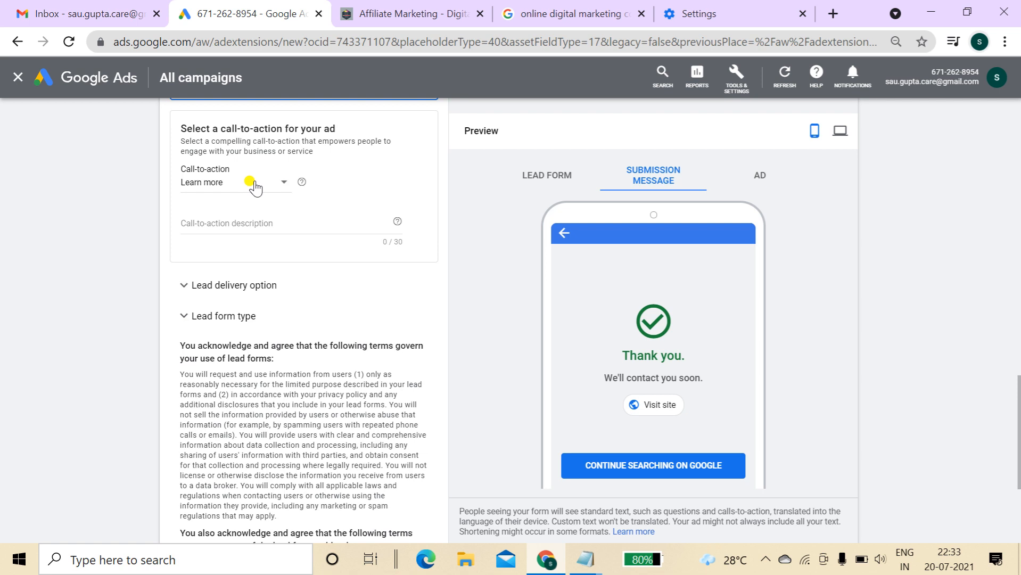
Choose Request a demo as the lead form ad's call-to-action
{"action": "left_click", "coordinate": [251, 184]}
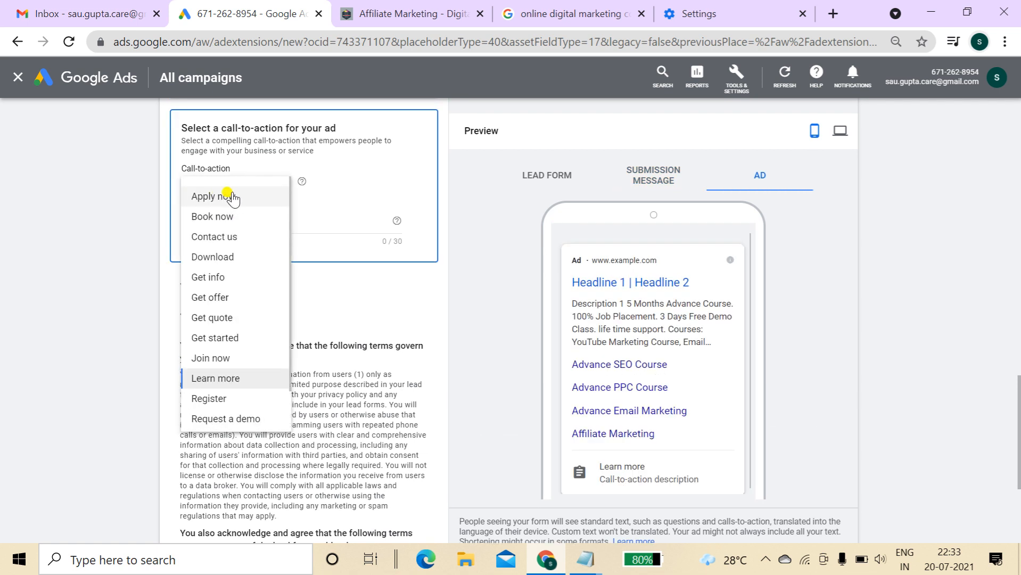
{"action": "left_click_drag", "start_coordinate": [597, 467], "coordinate": [699, 482]}
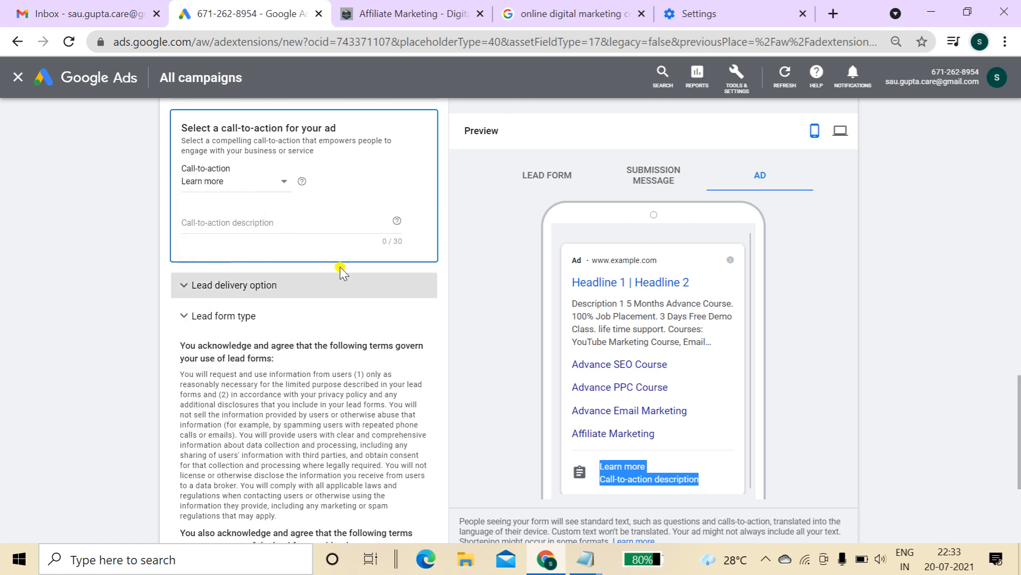
{"action": "left_click", "coordinate": [219, 189]}
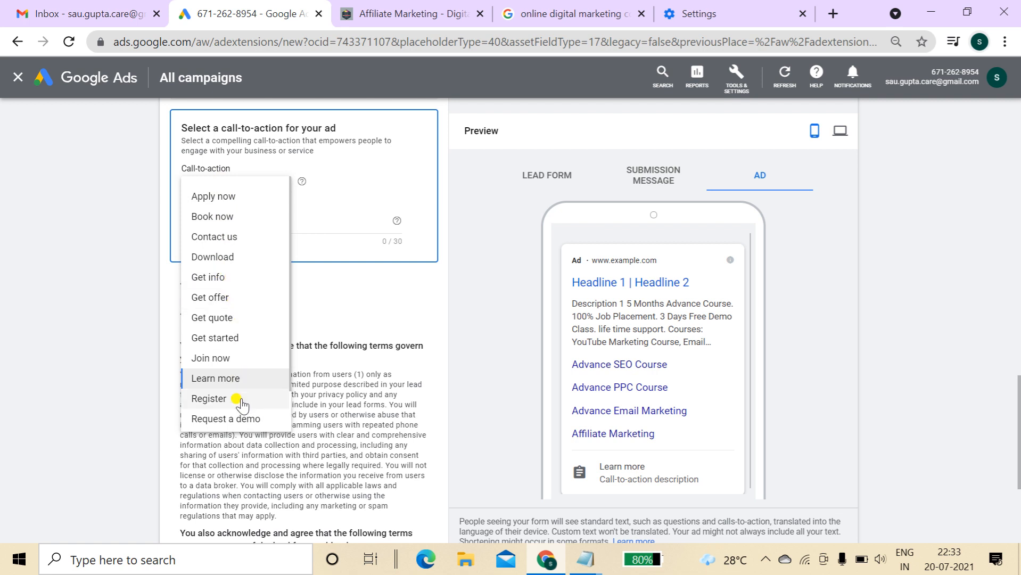
{"action": "left_click", "coordinate": [242, 420]}
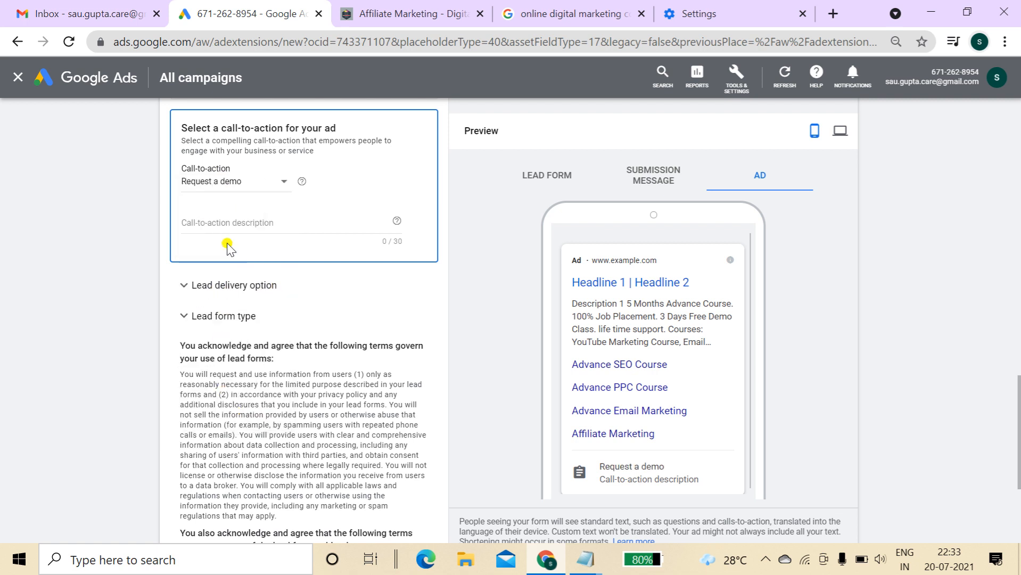
Describe the call-to-action as 'Join 3 Days Free Demo Class' and save the lead form extension
{"action": "left_click", "coordinate": [235, 223]}
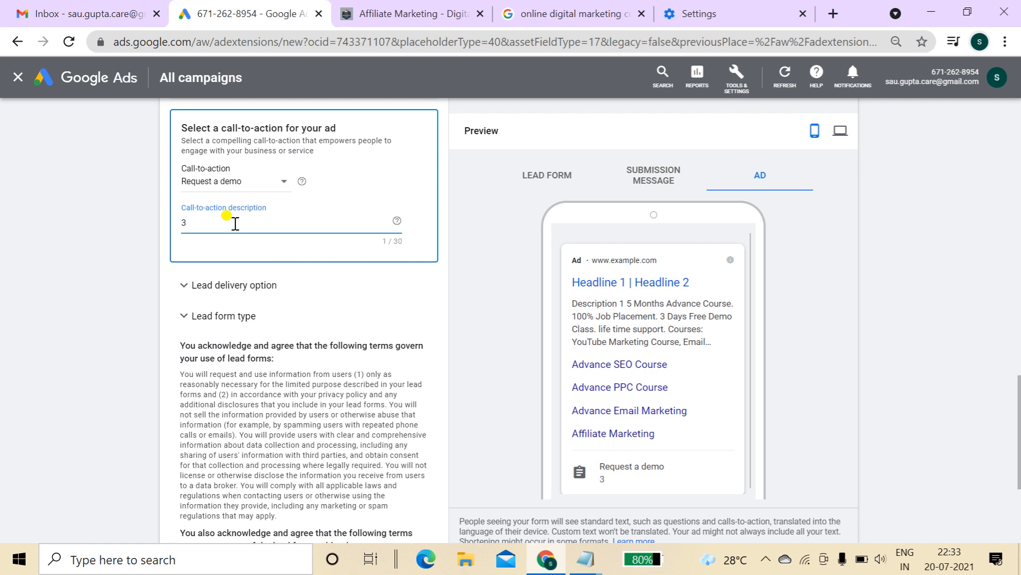
{"action": "type", "text": "jO"}
{"action": "key", "text": "BackSpace"}
{"action": "key", "text": "BackSpace"}
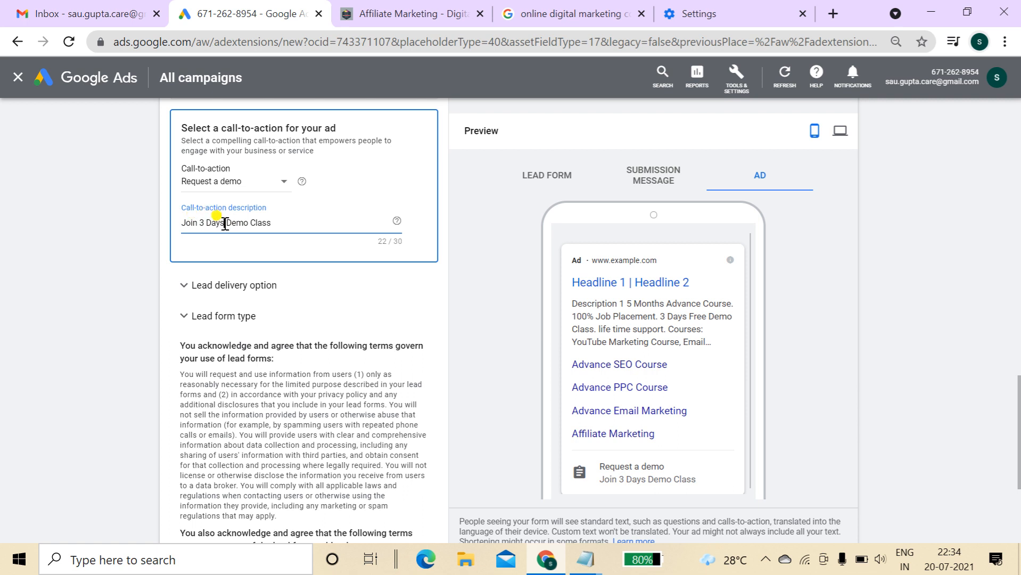
{"action": "type", "text": "Free"}
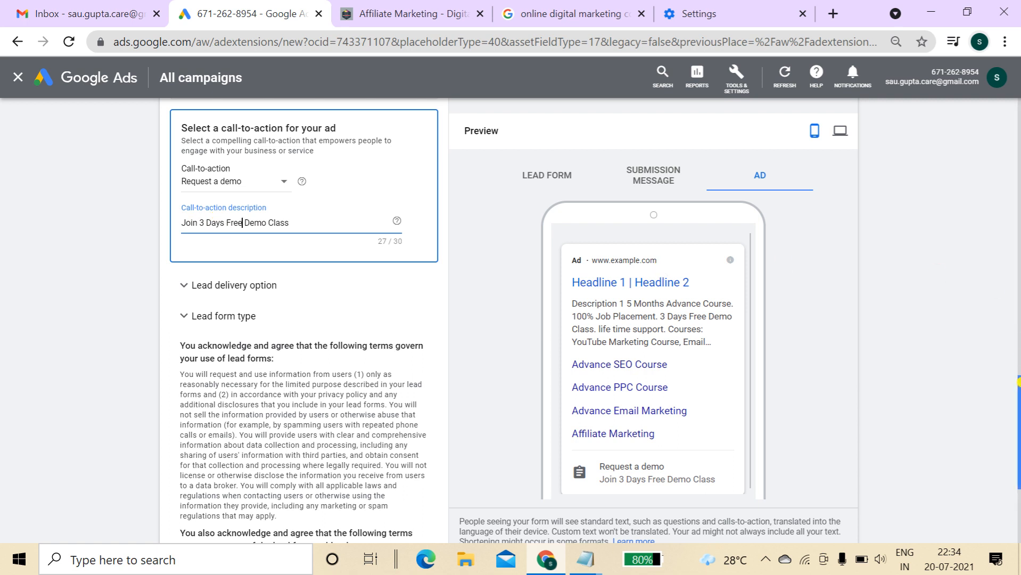
{"action": "scroll", "coordinate": [1018, 388], "scroll_direction": "down", "scroll_amount": 4}
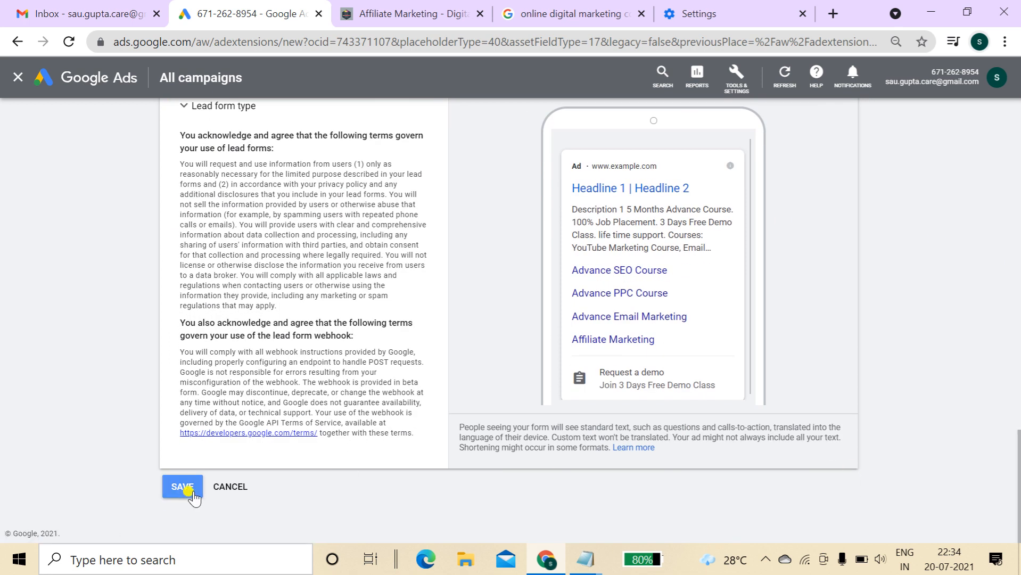
{"action": "left_click", "coordinate": [187, 492]}
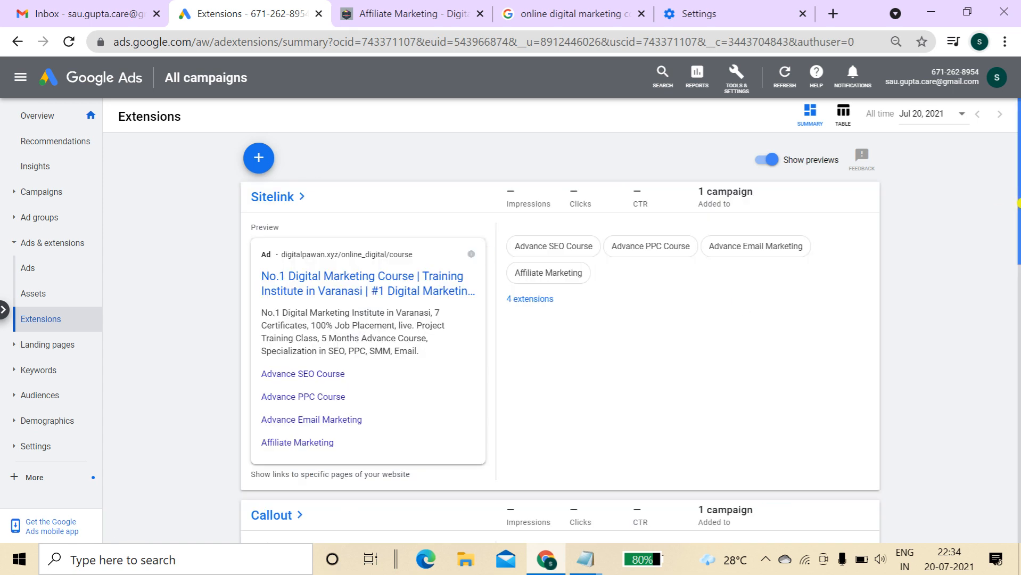
Start a location extension, cancel it in the locations dialog, and reopen the extension-type menu
{"action": "left_click_drag", "start_coordinate": [1018, 193], "coordinate": [1018, 224]}
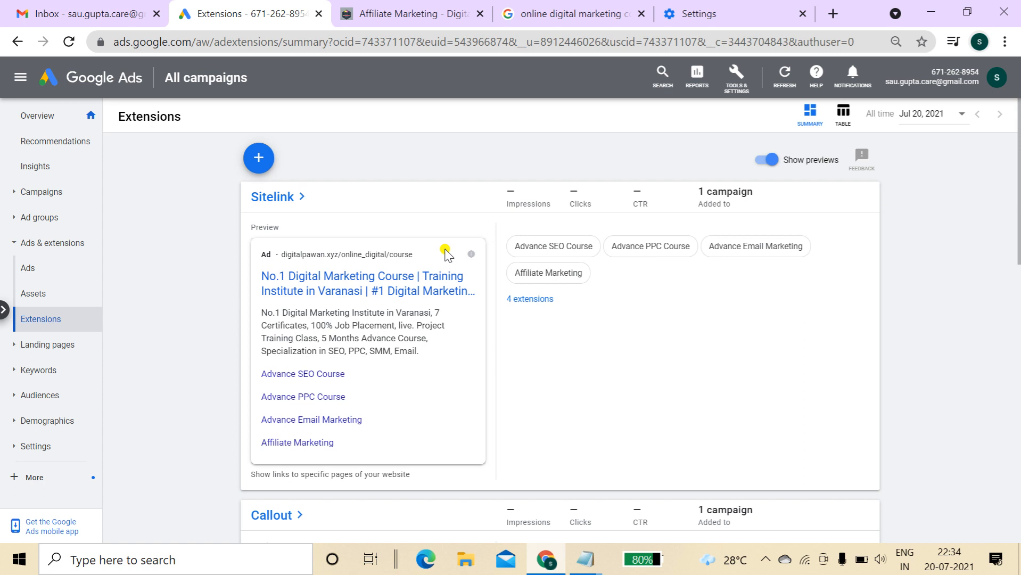
{"action": "left_click", "coordinate": [259, 159]}
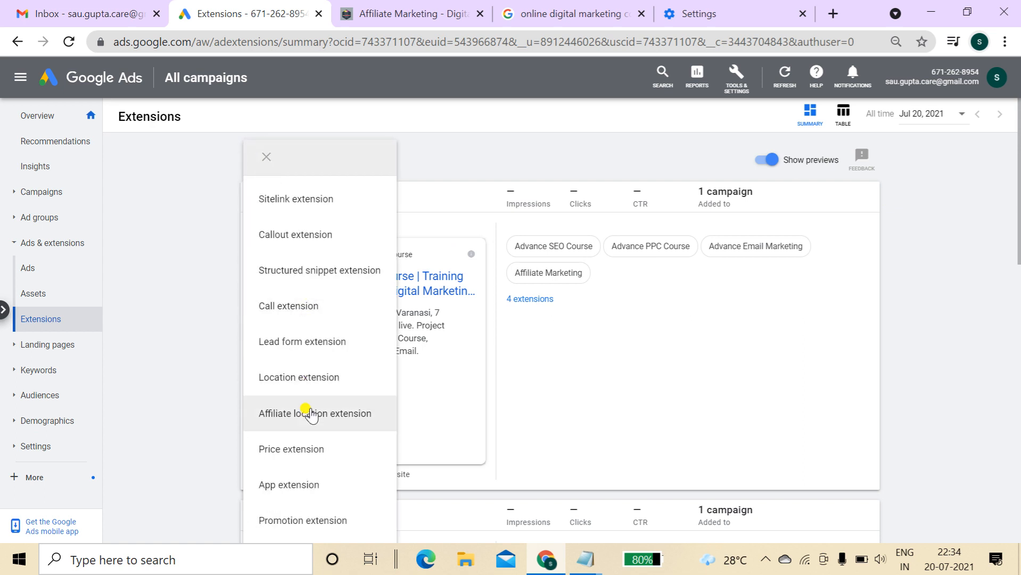
{"action": "left_click", "coordinate": [306, 377]}
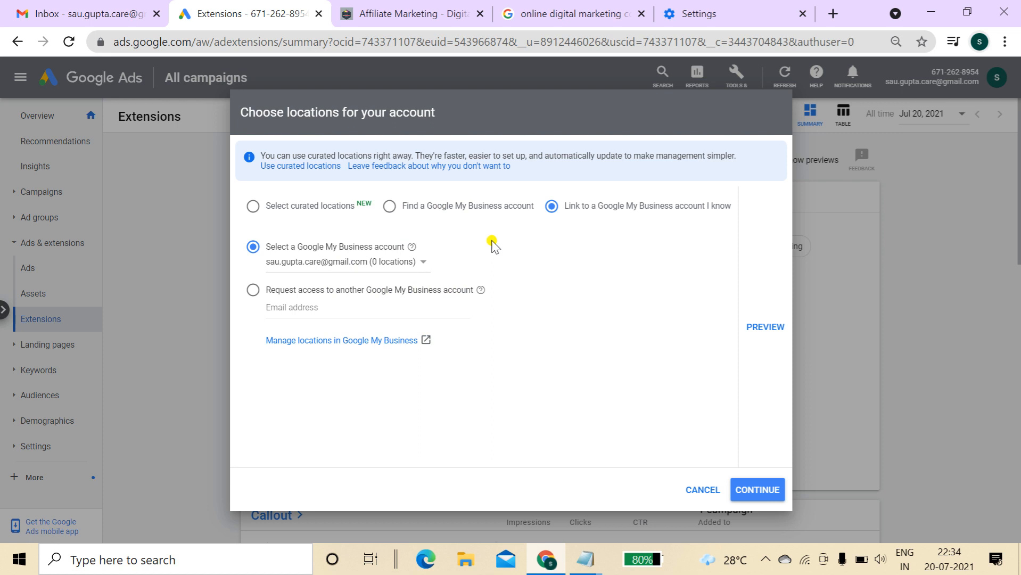
{"action": "left_click_drag", "start_coordinate": [270, 247], "coordinate": [403, 250]}
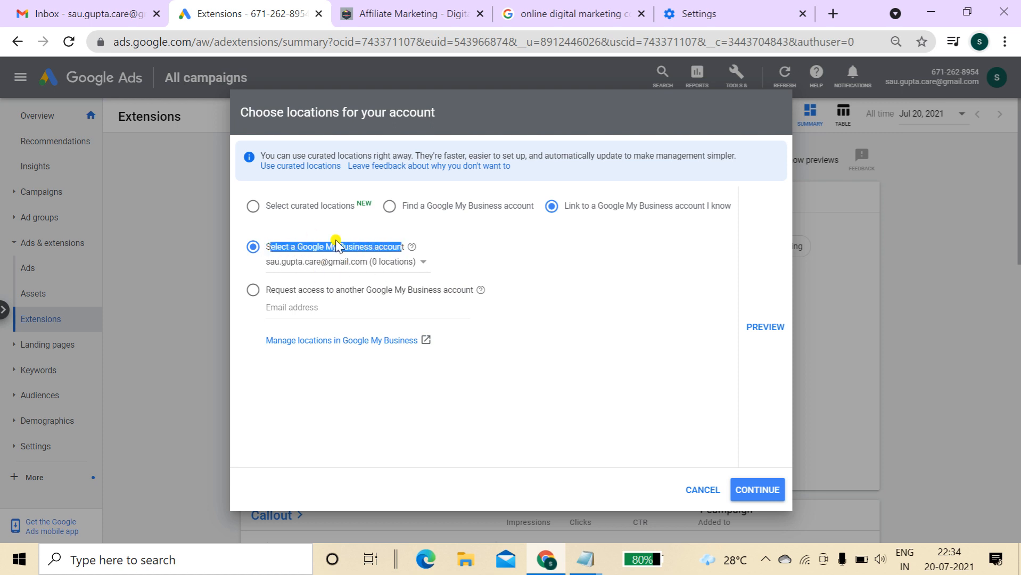
{"action": "left_click", "coordinate": [335, 307]}
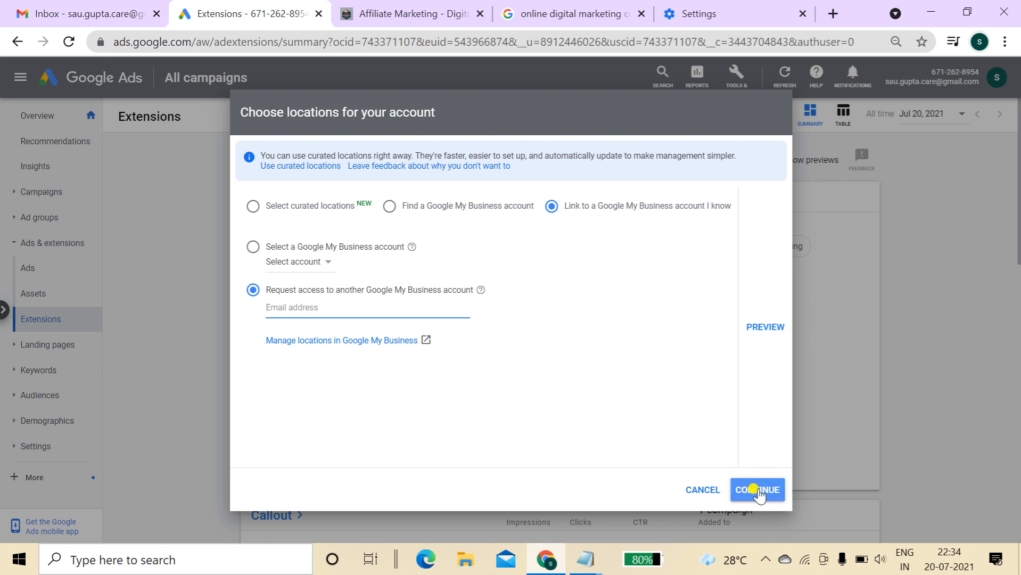
{"action": "left_click", "coordinate": [711, 488]}
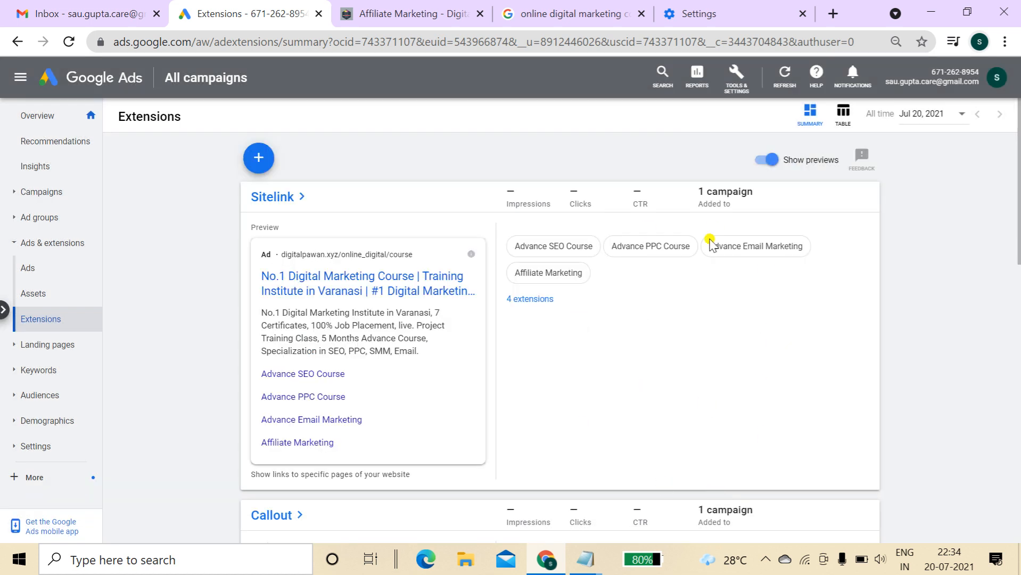
{"action": "left_click_drag", "start_coordinate": [1019, 242], "coordinate": [1019, 219]}
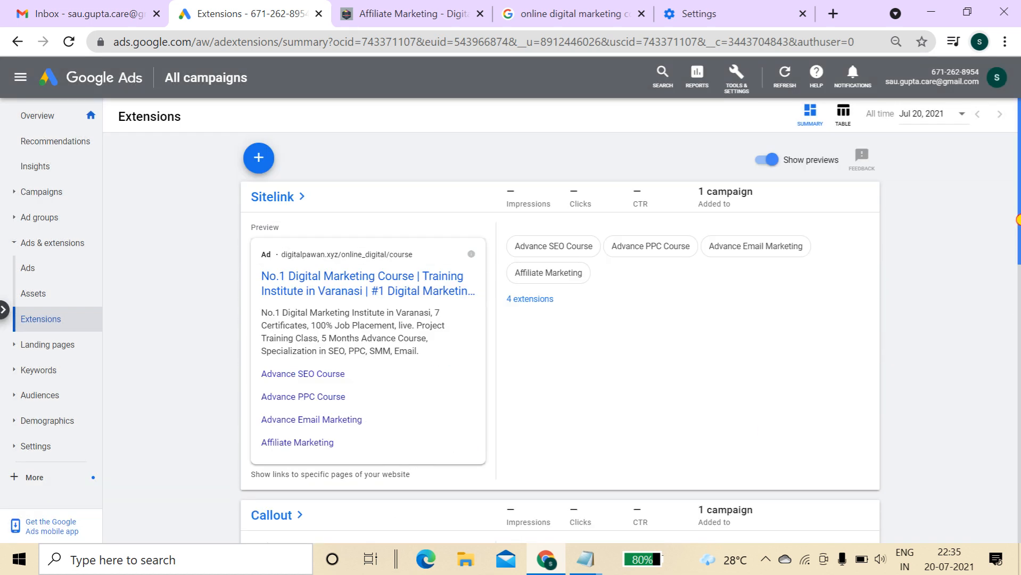
{"action": "left_click", "coordinate": [258, 158]}
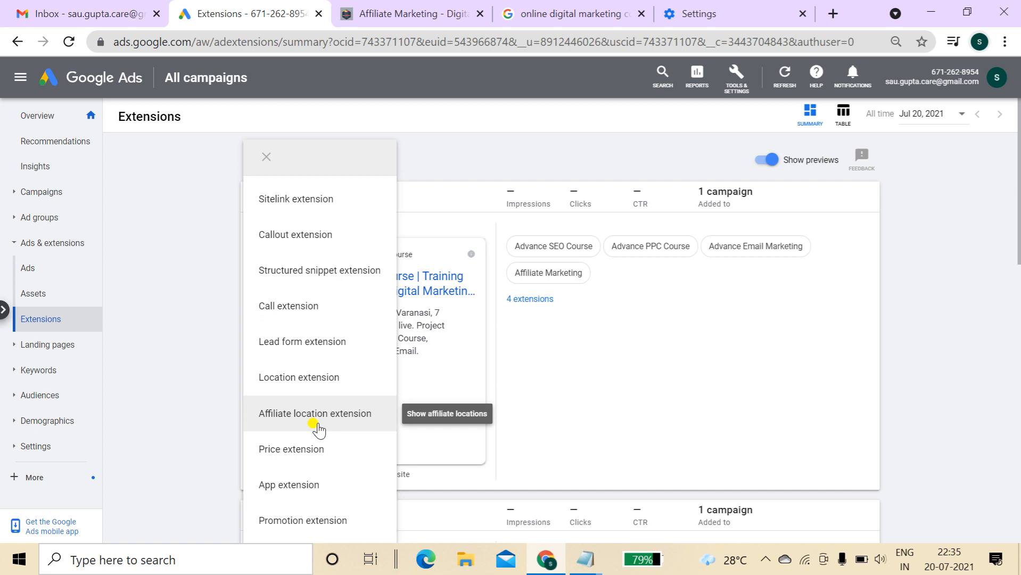
Start a price extension attached to the Digital Marketing in Varanasi campaign
{"action": "left_click", "coordinate": [301, 450]}
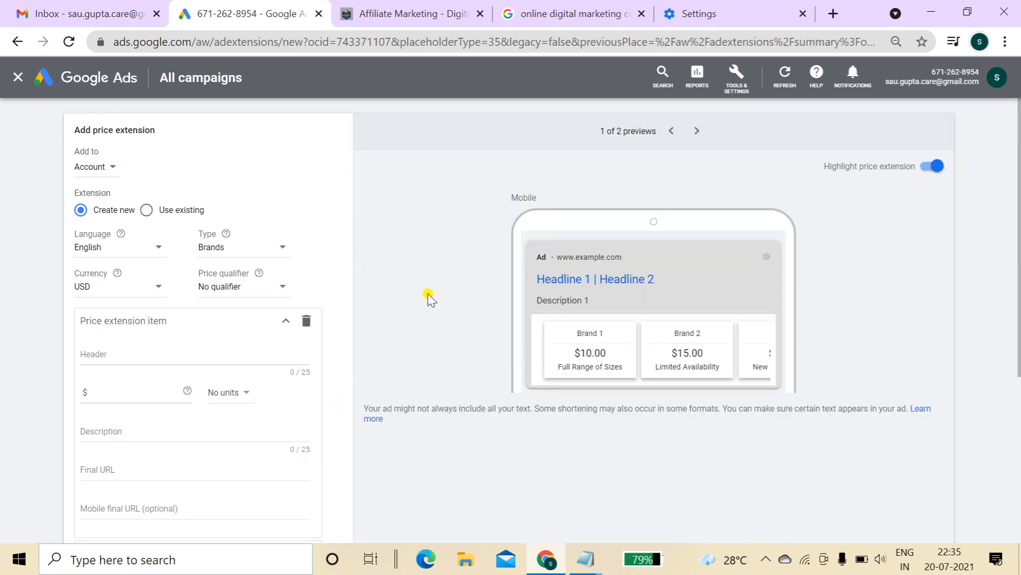
{"action": "left_click", "coordinate": [111, 176]}
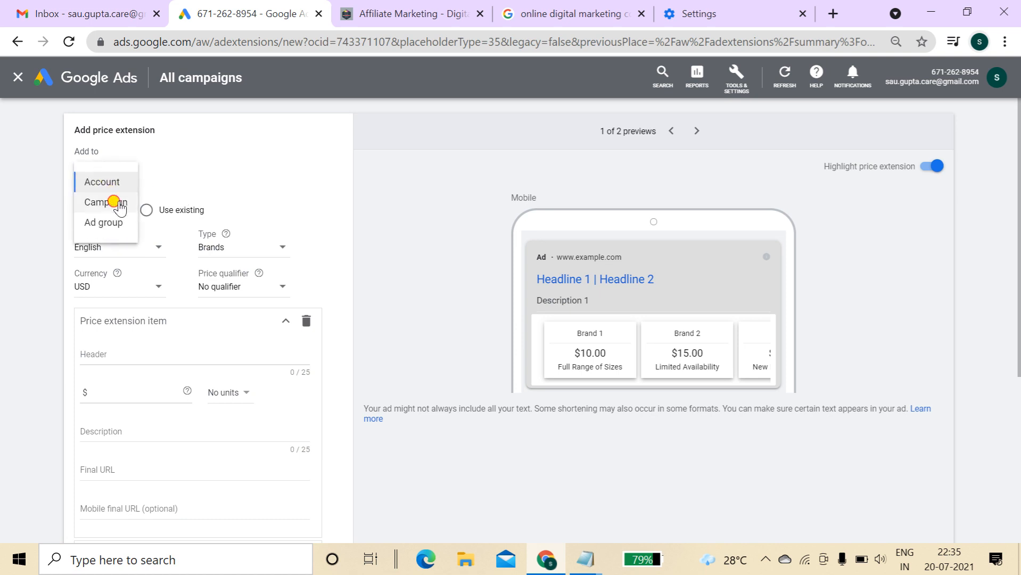
{"action": "left_click", "coordinate": [110, 201]}
{"action": "left_click", "coordinate": [341, 266]}
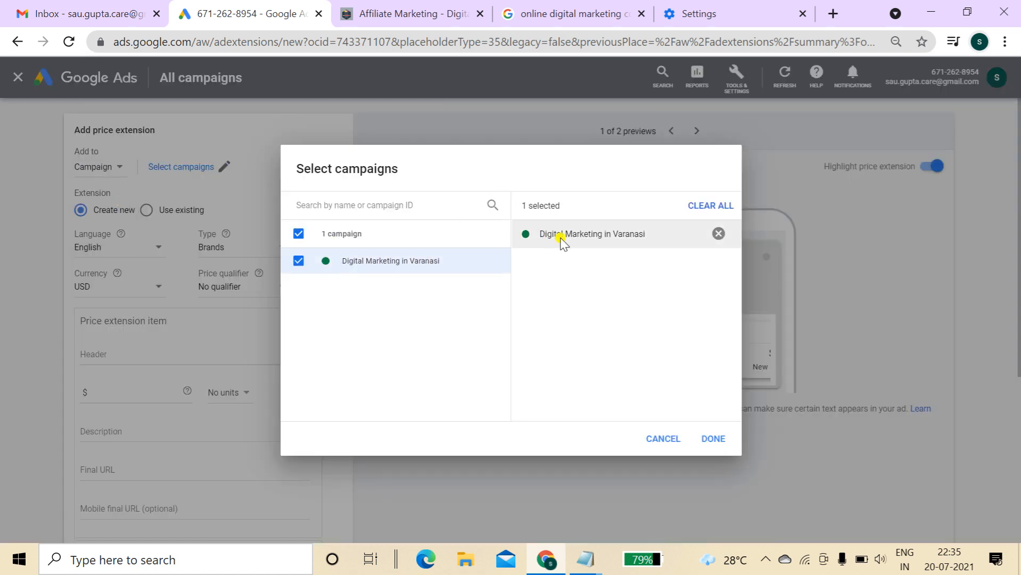
{"action": "left_click", "coordinate": [716, 438]}
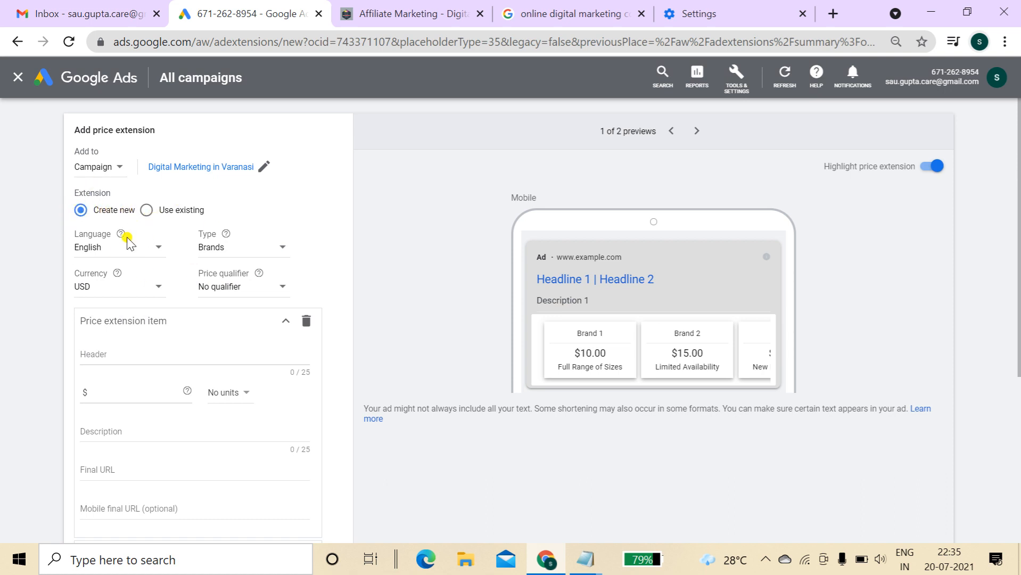
Set the price extension type to Services and currency to INR, keeping No qualifier
{"action": "left_click", "coordinate": [228, 254]}
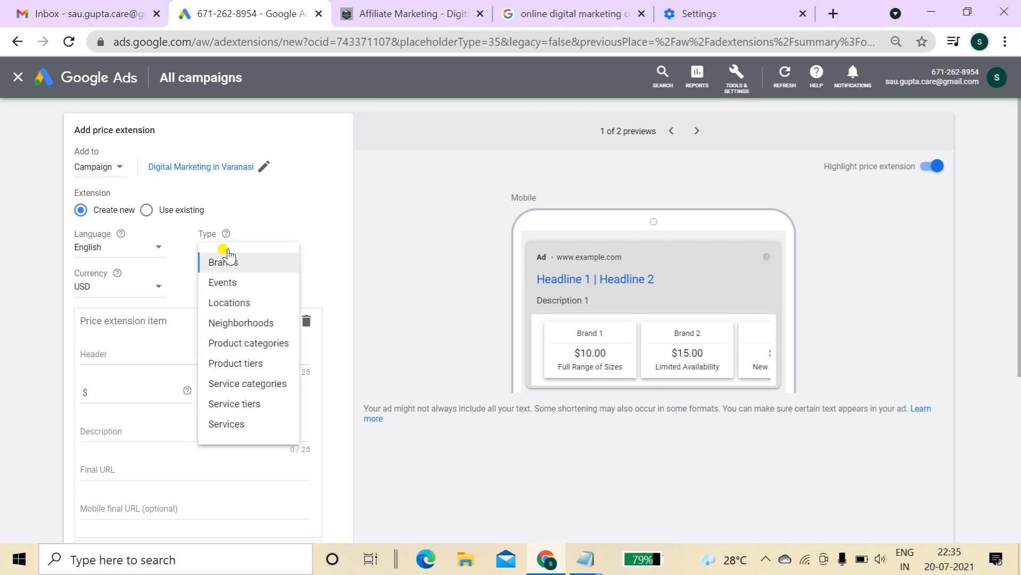
{"action": "left_click", "coordinate": [239, 424]}
{"action": "left_click", "coordinate": [119, 297]}
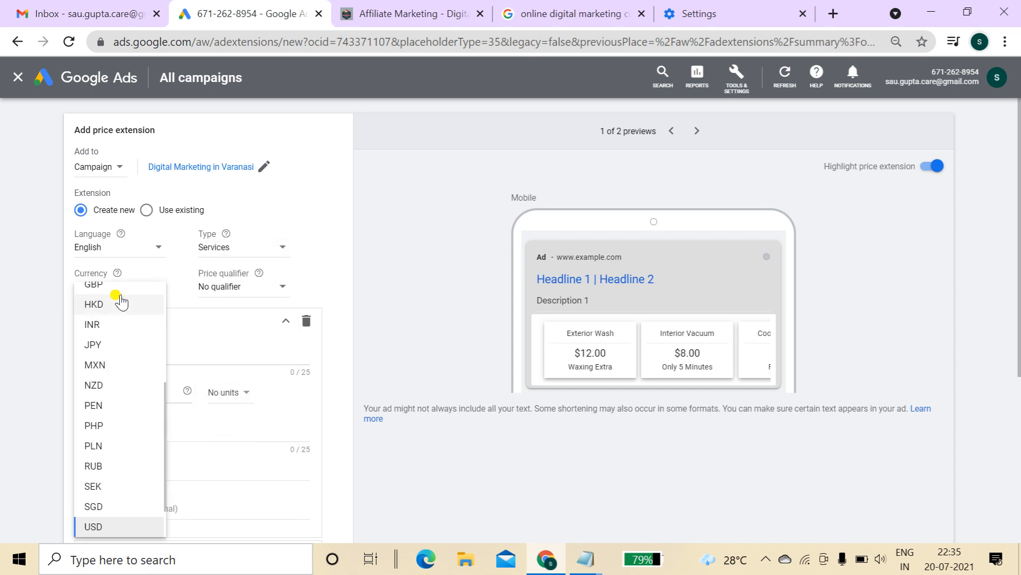
{"action": "left_click", "coordinate": [105, 329]}
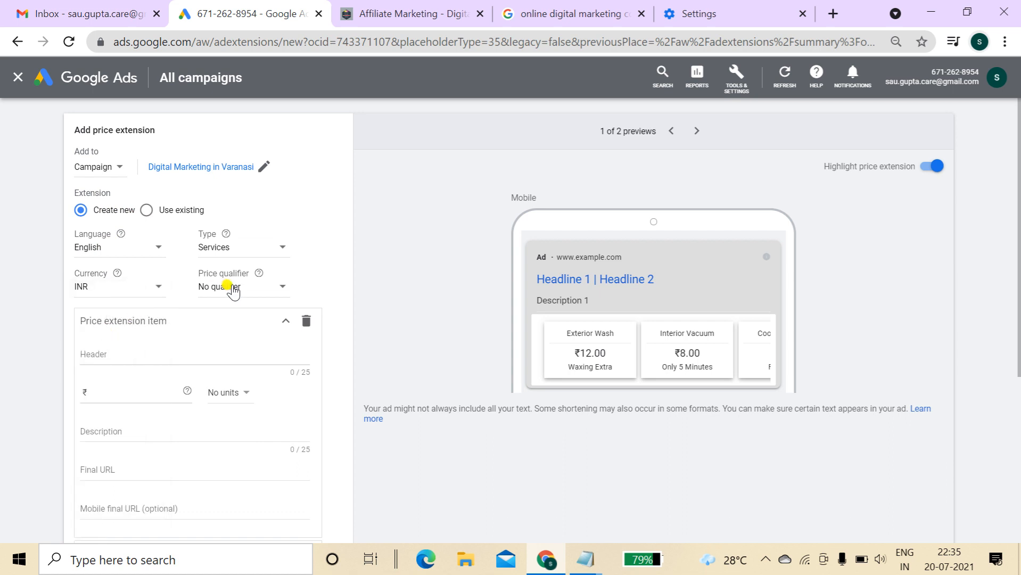
{"action": "left_click", "coordinate": [232, 290]}
{"action": "left_click", "coordinate": [378, 263]}
Enter the first item's header 'YouTube Course' and price 10000 with no units
{"action": "left_click", "coordinate": [165, 351]}
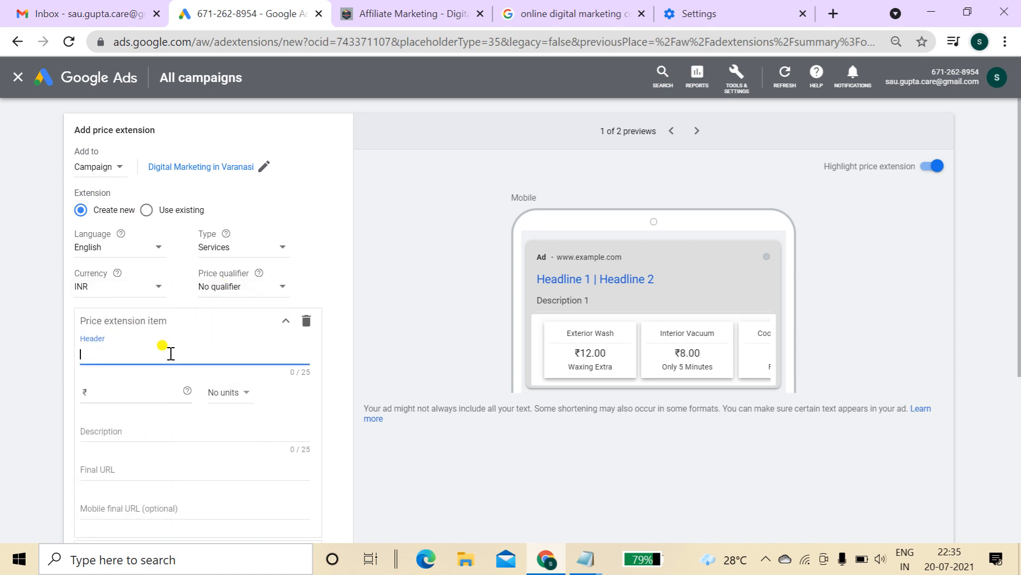
{"action": "type", "text": "Y"}
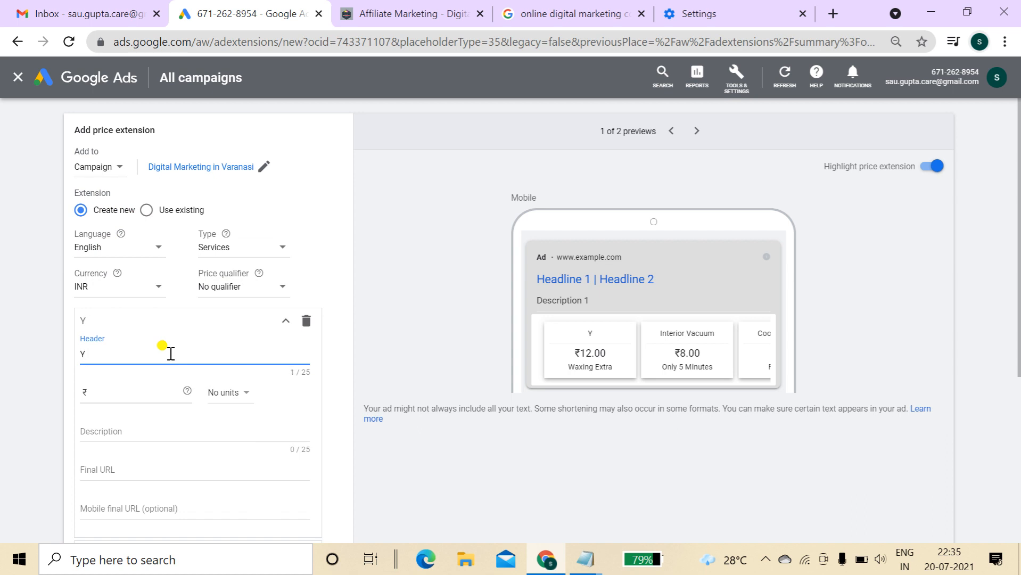
{"action": "type", "text": "ouTube Marke"}
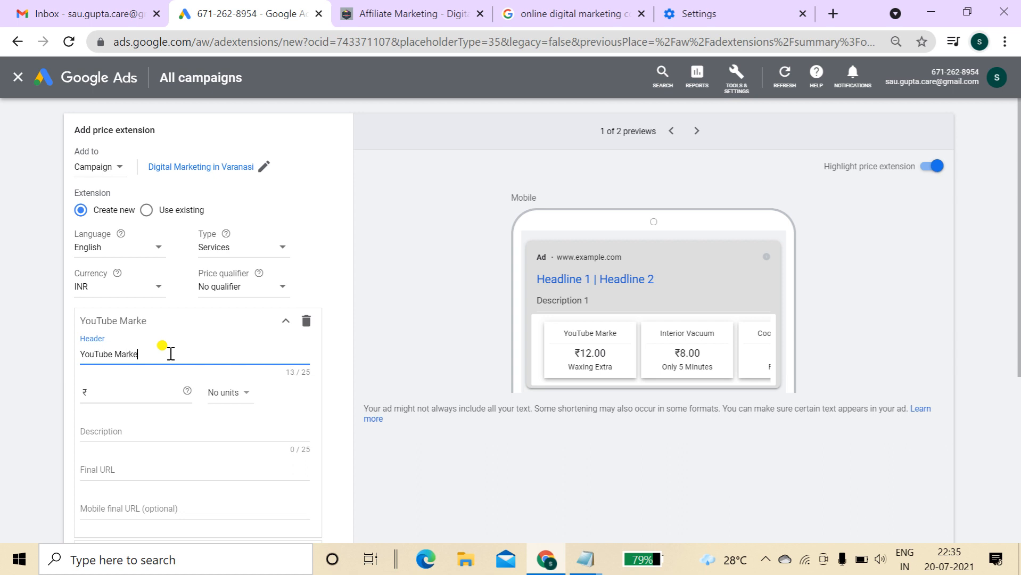
{"action": "type", "text": "ting Course"}
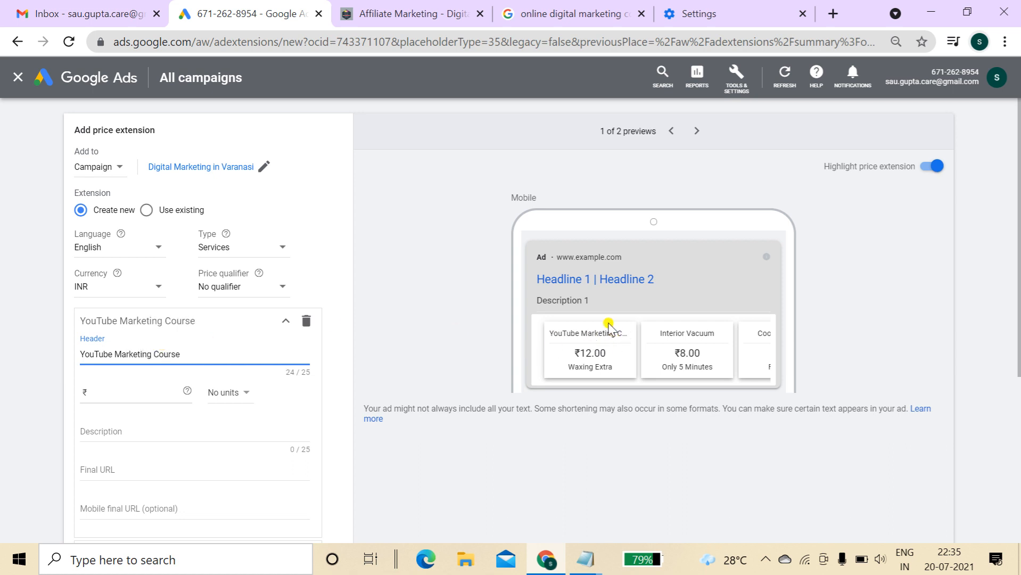
{"action": "left_click", "coordinate": [153, 354]}
{"action": "key", "text": "BackSpace"}
{"action": "key", "text": "BackSpace"}
{"action": "key", "text": "BackSpace"}
{"action": "key", "text": "BackSpace"}
{"action": "key", "text": "BackSpace"}
{"action": "key", "text": "BackSpace"}
{"action": "key", "text": "BackSpace"}
{"action": "key", "text": "BackSpace"}
{"action": "key", "text": "BackSpace"}
{"action": "key", "text": "BackSpace"}
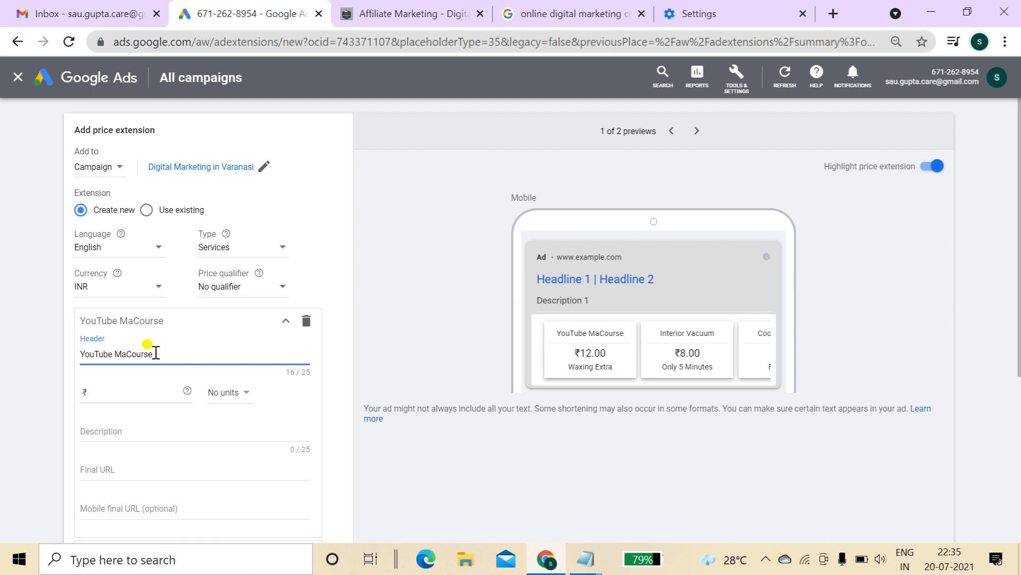
{"action": "left_click", "coordinate": [153, 395]}
{"action": "type", "text": "100000"}
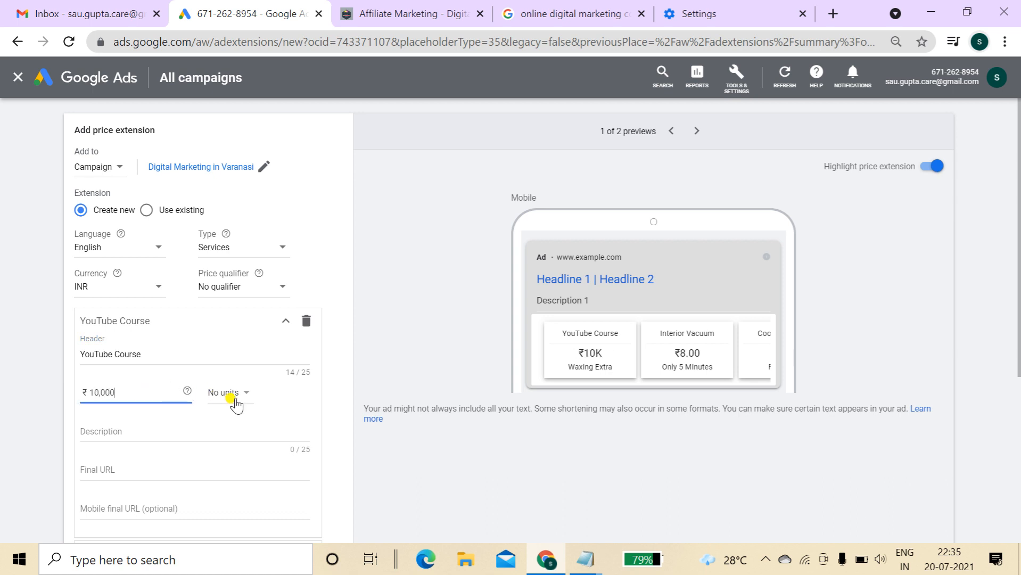
{"action": "left_click", "coordinate": [232, 401]}
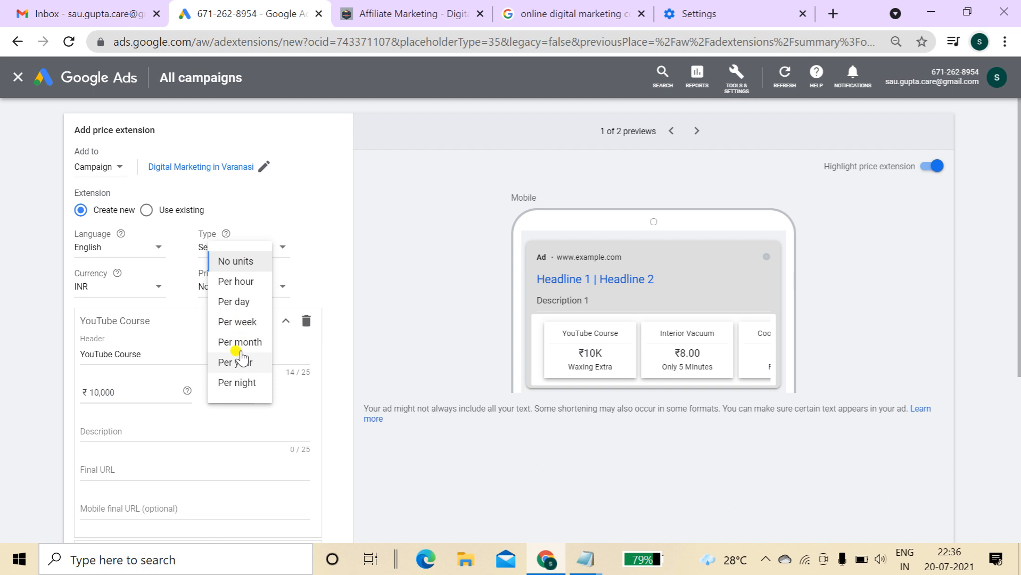
{"action": "left_click", "coordinate": [429, 302]}
Set the item description to 'Best Institute forYouTube' to fit 25 characters
{"action": "left_click", "coordinate": [151, 427]}
{"action": "scroll", "coordinate": [1018, 311], "scroll_direction": "down", "scroll_amount": 2}
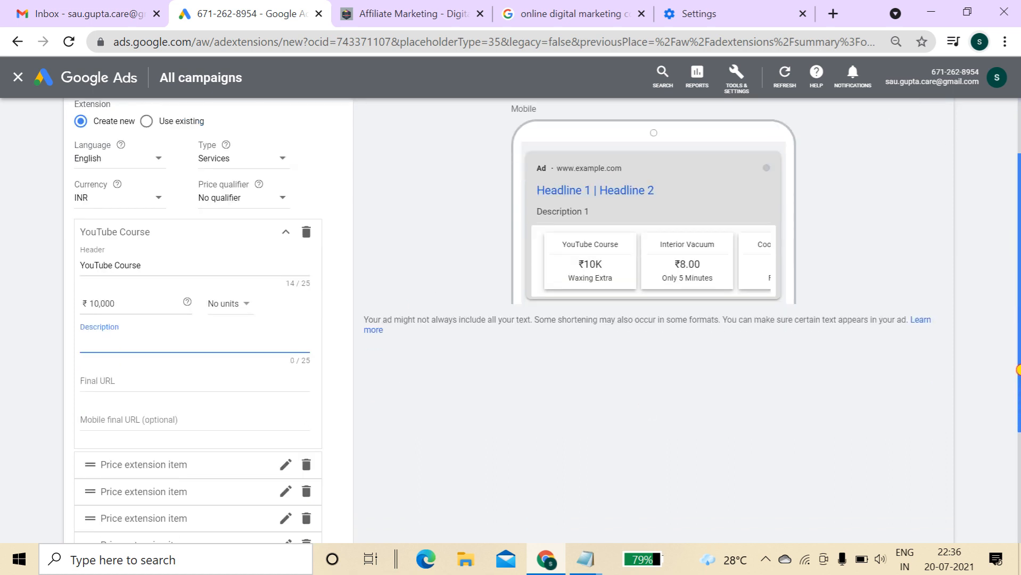
{"action": "type", "text": "Best Inst"}
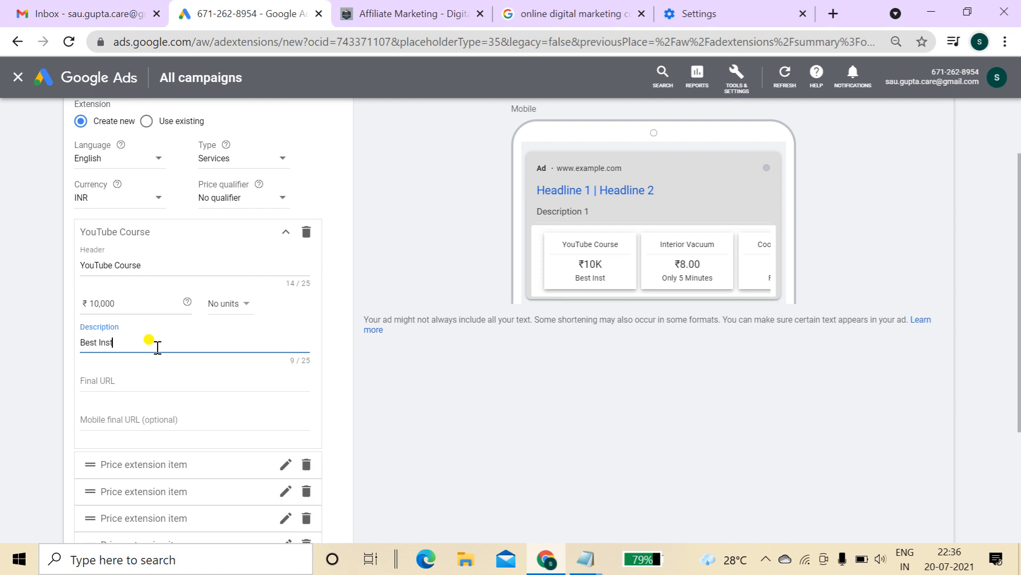
{"action": "type", "text": "itute for YouTube"}
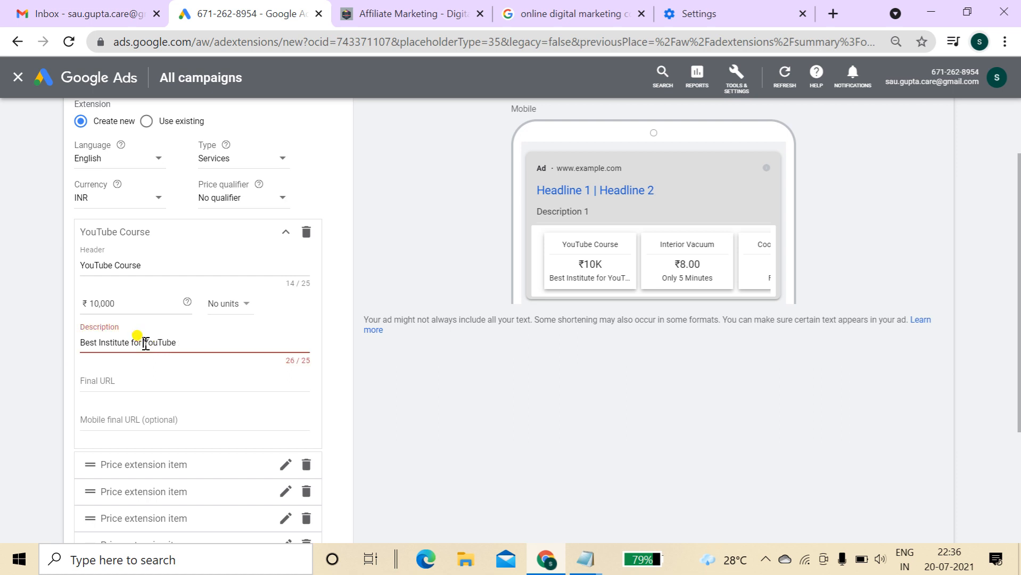
{"action": "left_click", "coordinate": [146, 343]}
{"action": "key", "text": "BackSpace"}
Paste the affiliate-marketing page URL as both final URL and mobile final URL
{"action": "left_click", "coordinate": [138, 382]}
{"action": "type", "text": "https://digitalpawan.xyz/index.php/affiliate-marketing/"}
{"action": "left_click", "coordinate": [176, 418]}
{"action": "type", "text": "https://digitalpawan.xyz/index.php/affiliate-marketing/"}
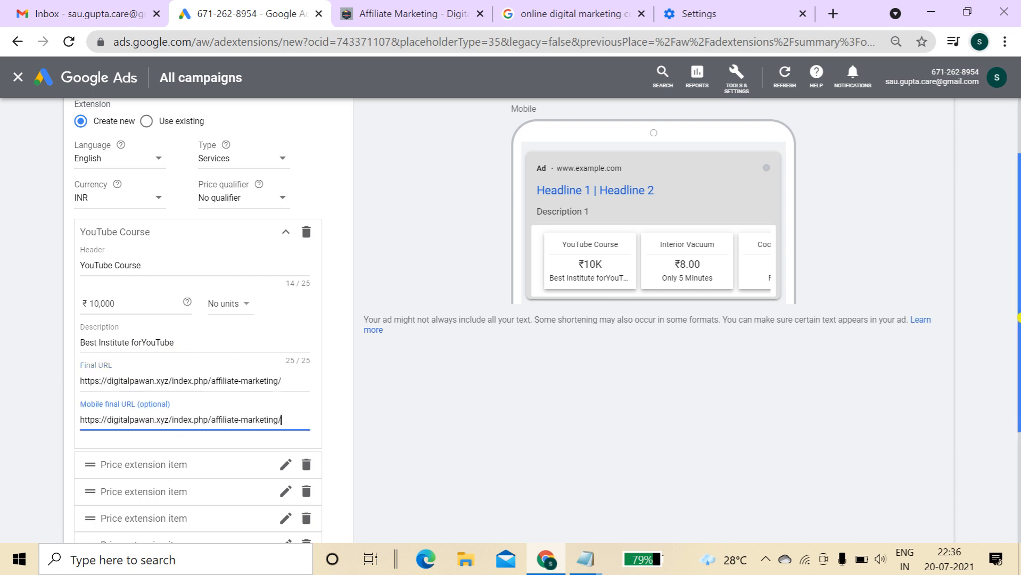
{"action": "scroll", "coordinate": [1018, 400], "scroll_direction": "down", "scroll_amount": 3}
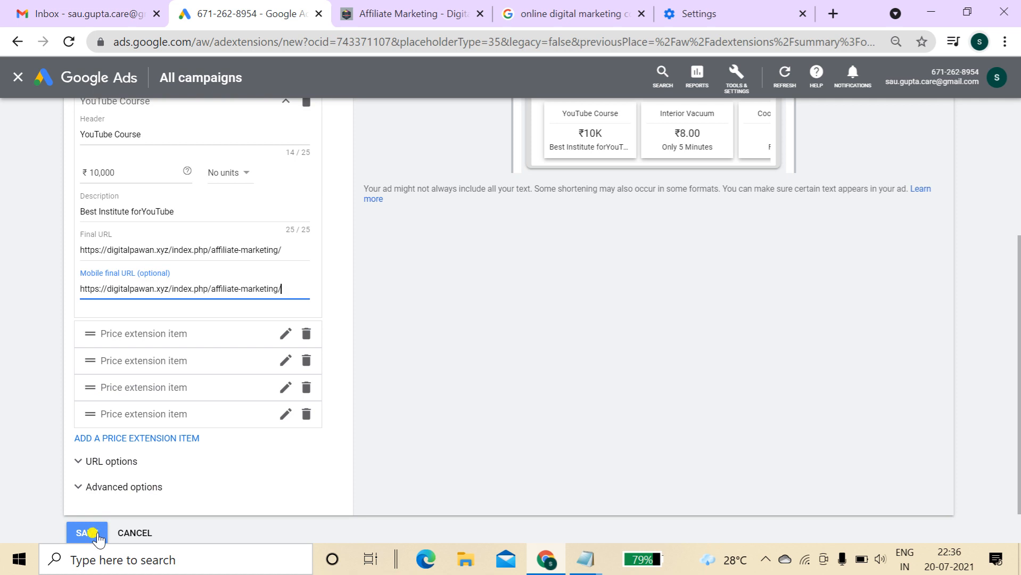
Cancel the unfinished price extension and reopen the extension-type menu
{"action": "left_click", "coordinate": [284, 334]}
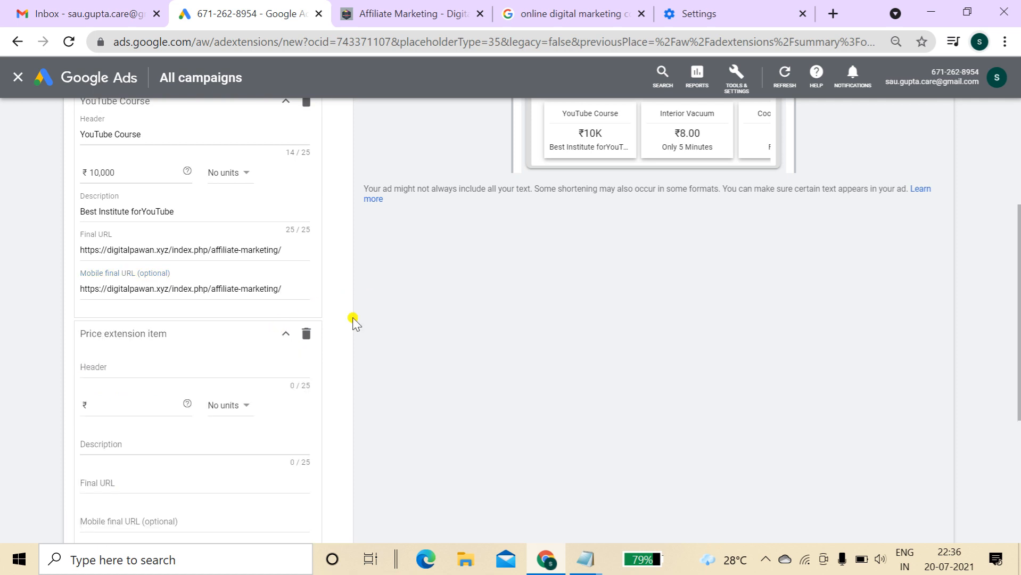
{"action": "scroll", "coordinate": [938, 290], "scroll_direction": "up", "scroll_amount": 5}
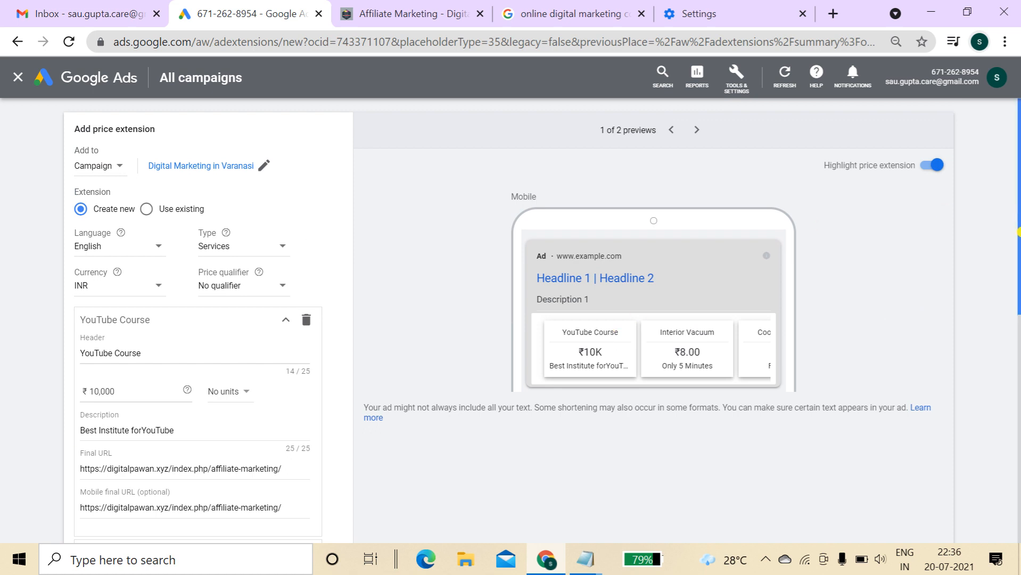
{"action": "left_click_drag", "start_coordinate": [1018, 232], "coordinate": [1018, 515]}
{"action": "left_click", "coordinate": [145, 491]}
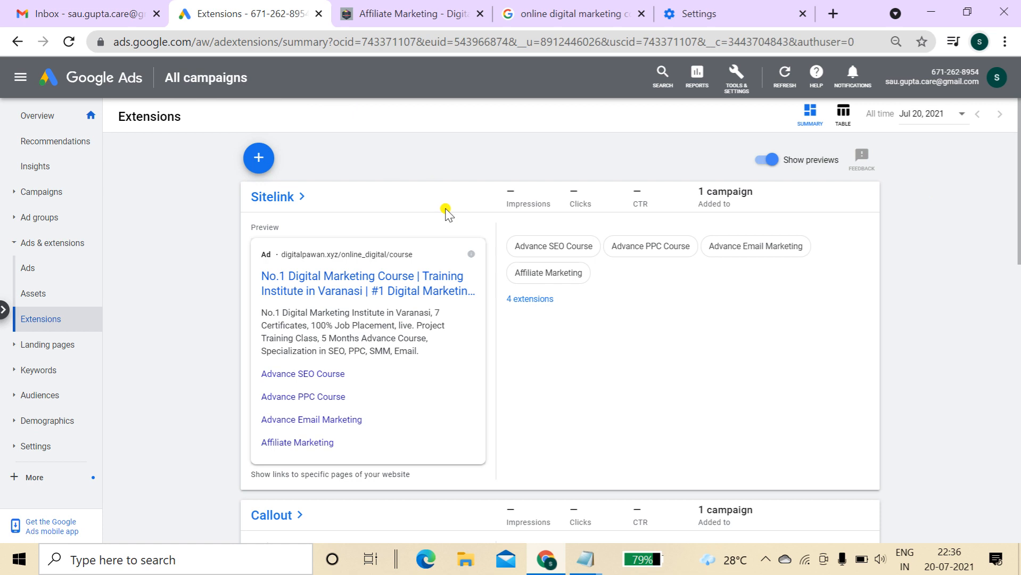
{"action": "left_click", "coordinate": [266, 163]}
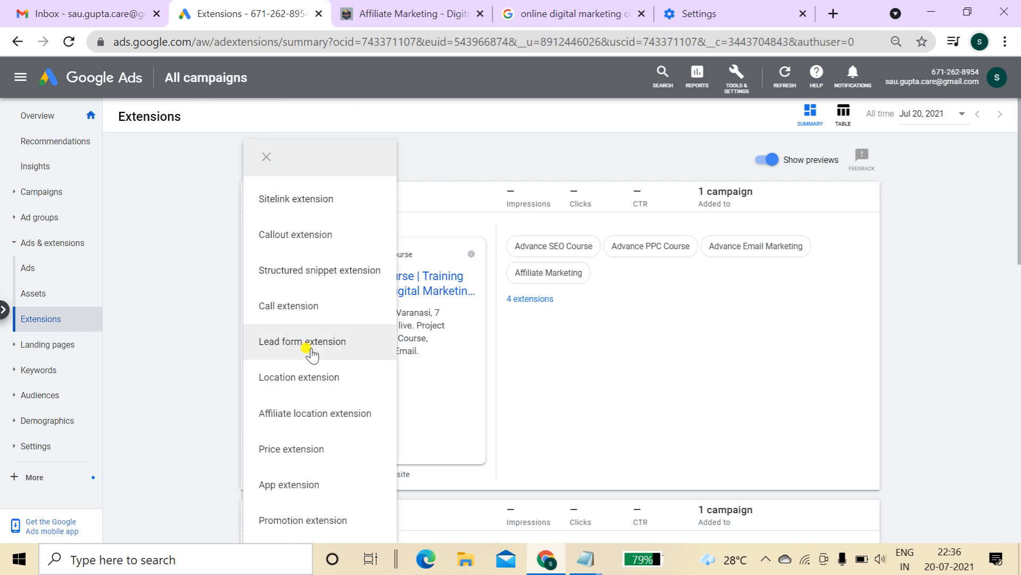
Start an app extension attached to the Digital Marketing in Varanasi campaign
{"action": "left_click", "coordinate": [309, 492]}
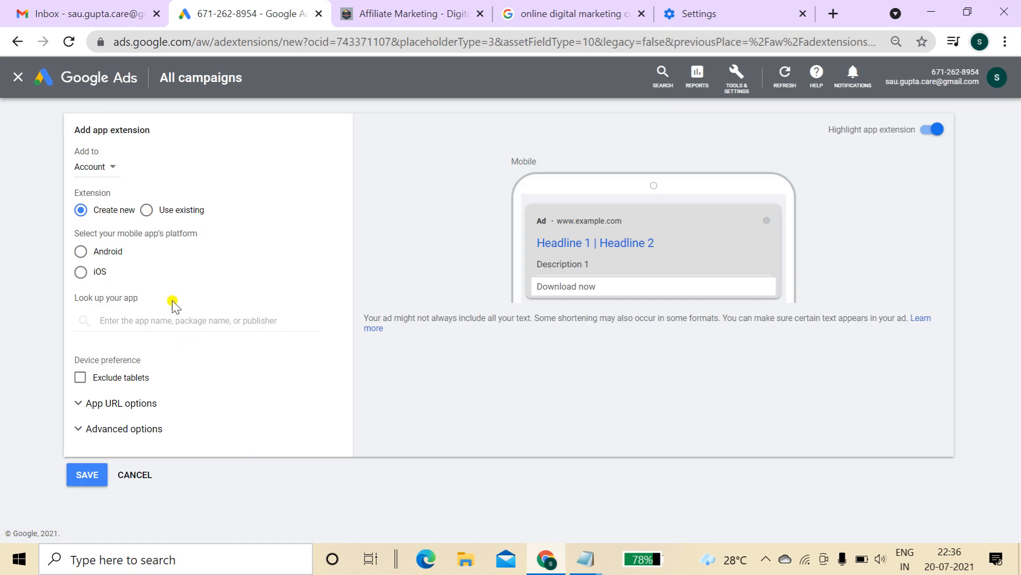
{"action": "left_click", "coordinate": [95, 168]}
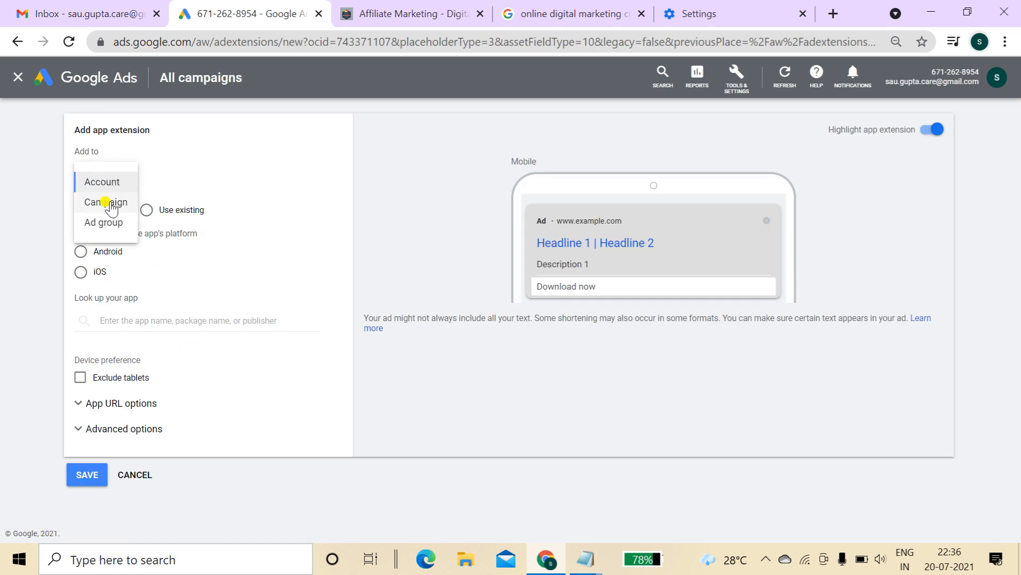
{"action": "left_click", "coordinate": [109, 202]}
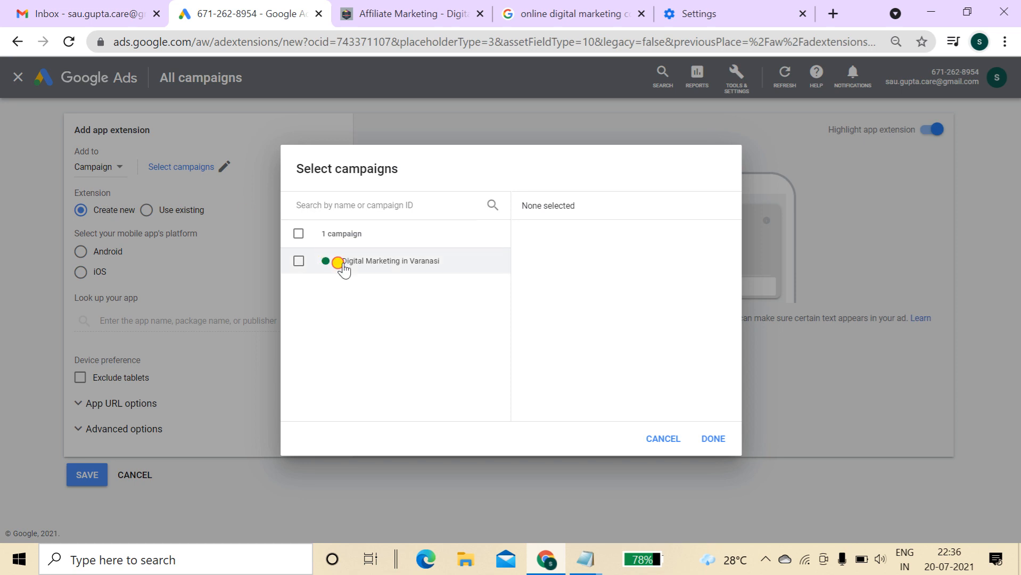
{"action": "left_click", "coordinate": [339, 262]}
{"action": "left_click", "coordinate": [712, 439]}
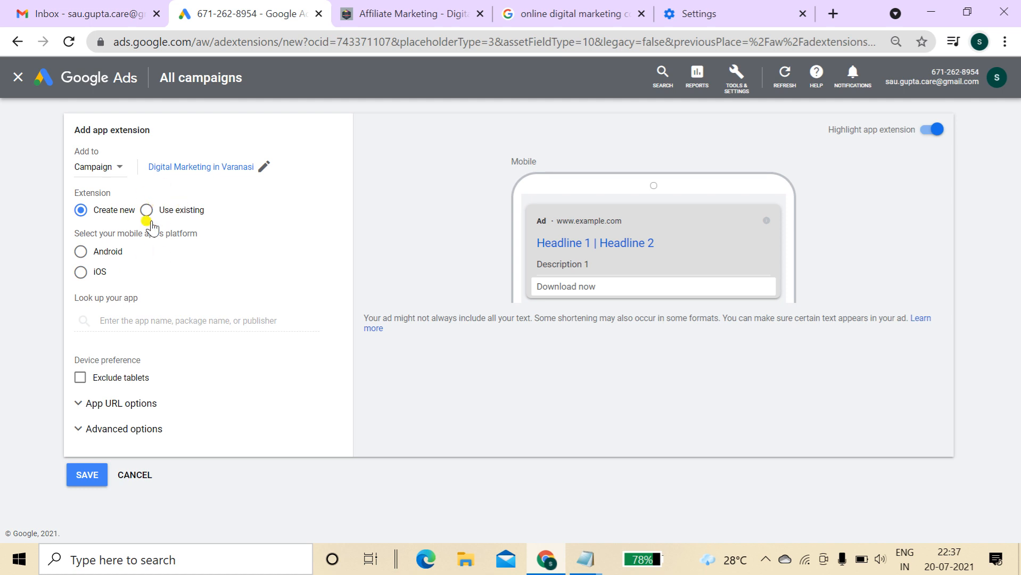
Set the app platform to Android and search for 'digital marketing' apps
{"action": "left_click", "coordinate": [79, 254]}
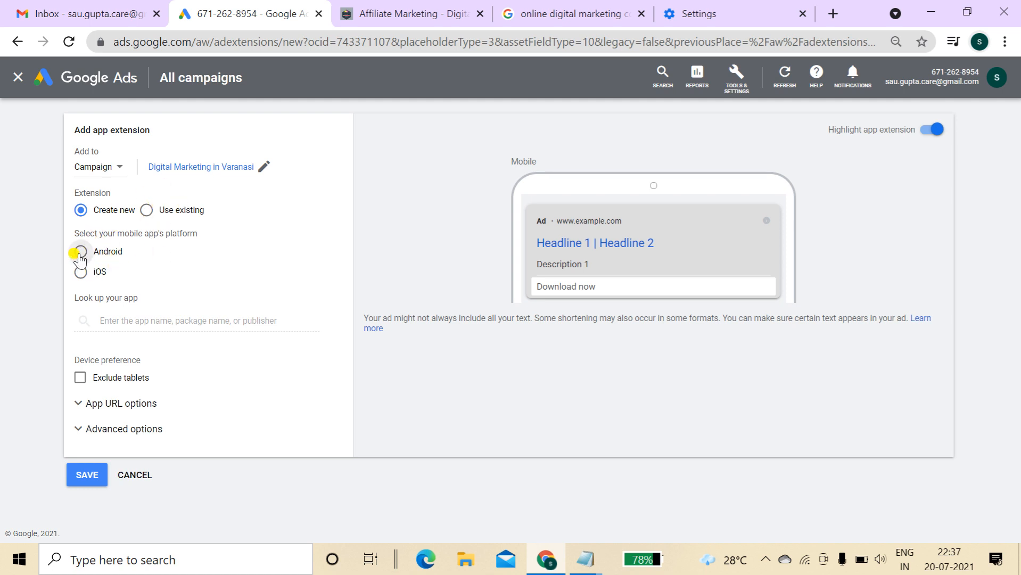
{"action": "left_click", "coordinate": [128, 322]}
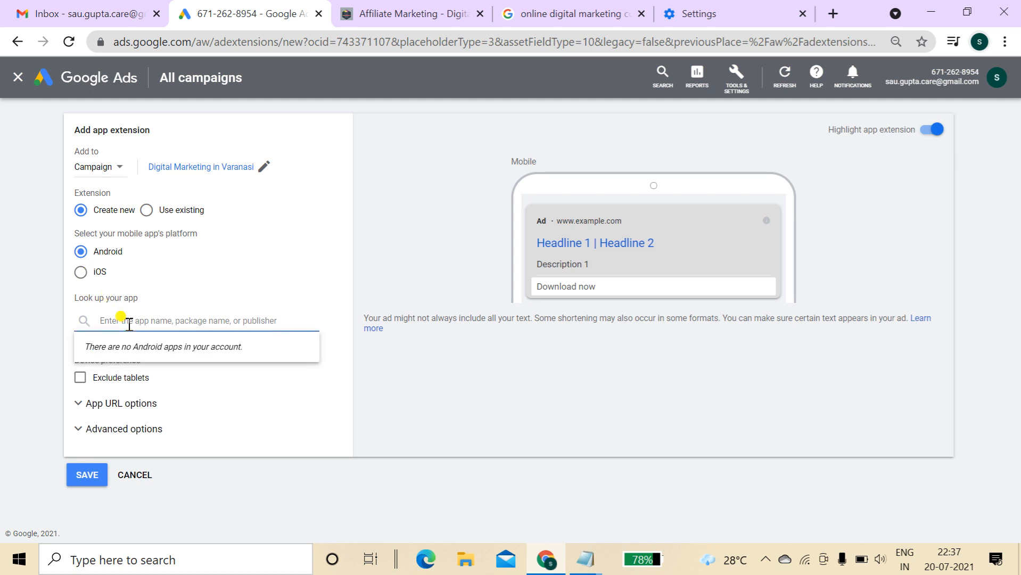
{"action": "type", "text": "sto"}
{"action": "key", "text": "BackSpace"}
{"action": "key", "text": "BackSpace"}
{"action": "key", "text": "BackSpace"}
{"action": "type", "text": "digital marketing"}
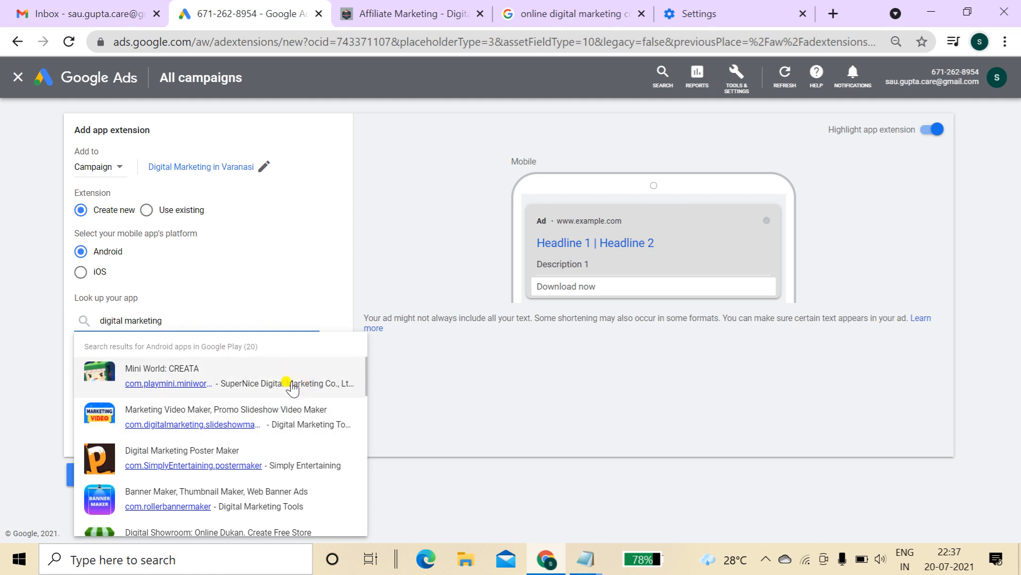
{"action": "left_click", "coordinate": [447, 393]}
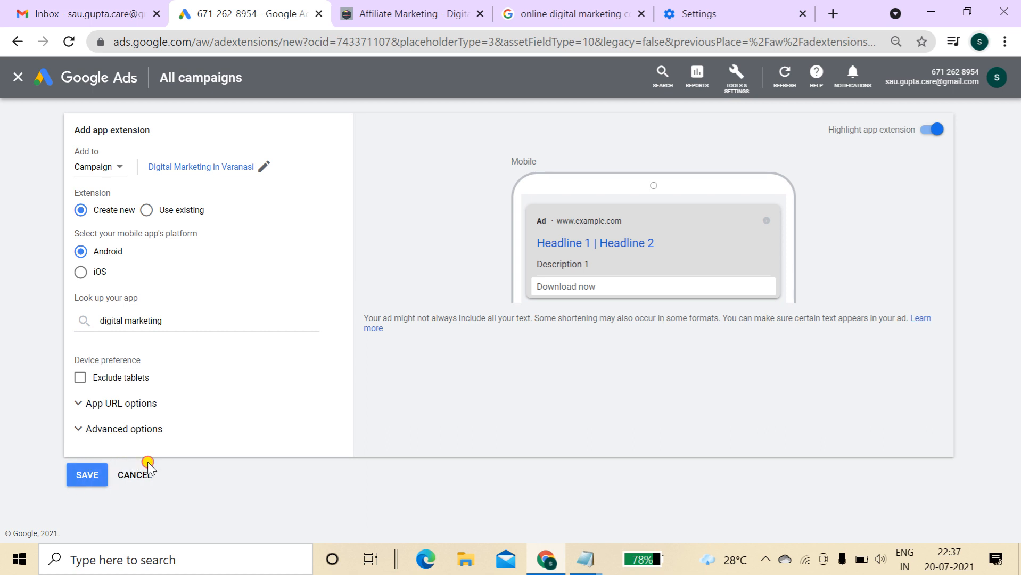
Discard the app extension and start a new promotion extension
{"action": "left_click", "coordinate": [148, 463]}
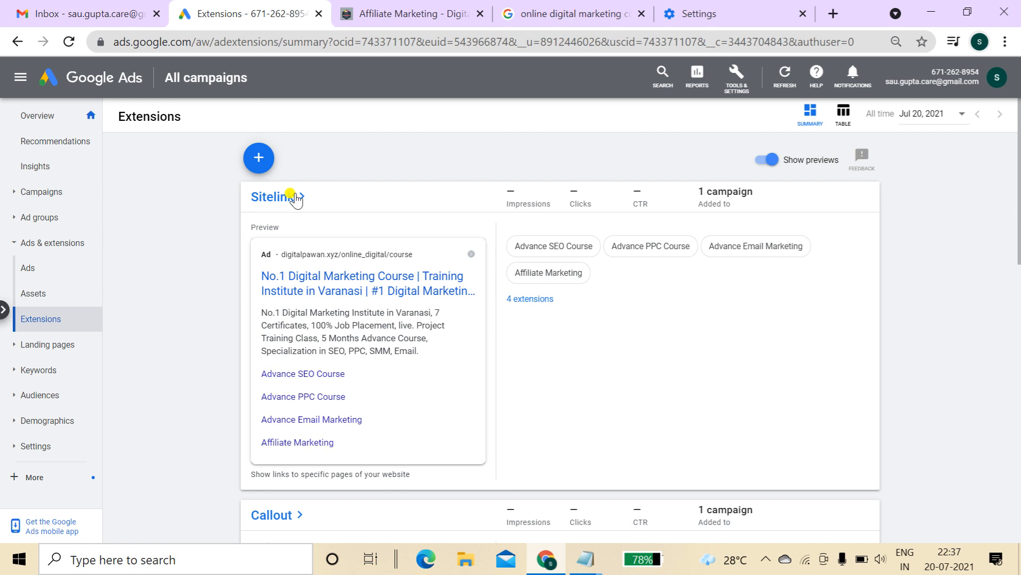
{"action": "left_click", "coordinate": [257, 161]}
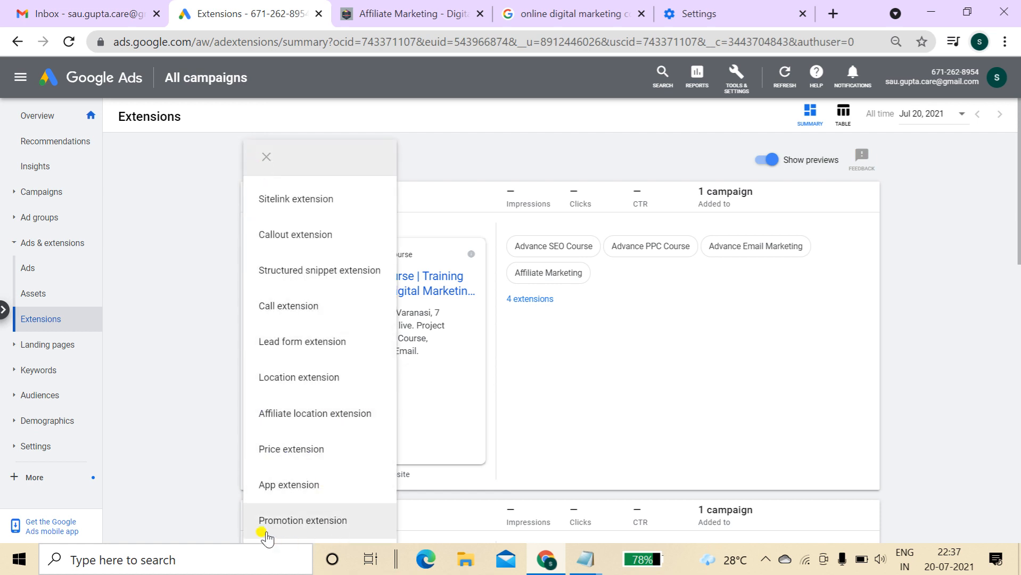
{"action": "left_click", "coordinate": [320, 524]}
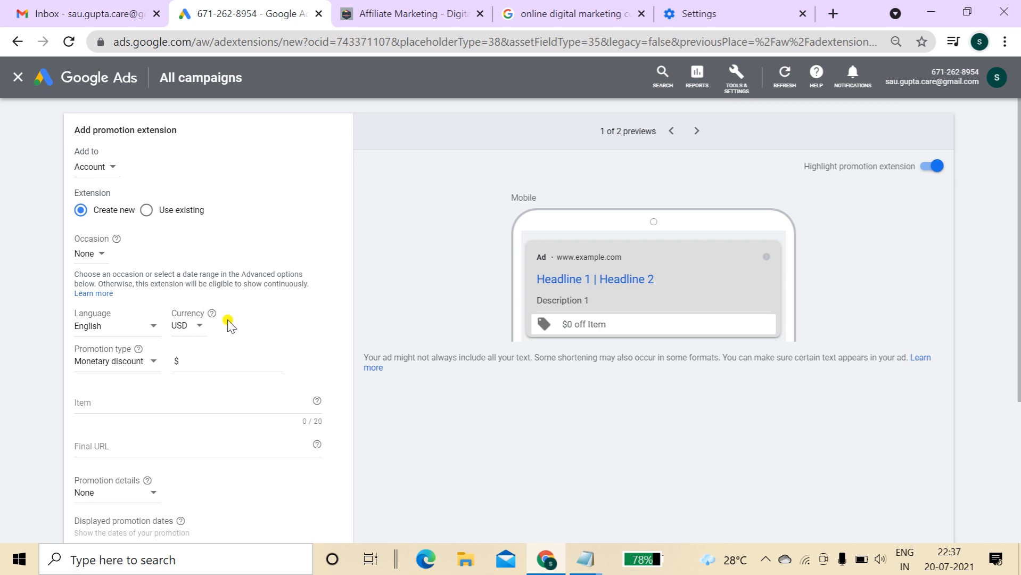
Attach the promotion to the Digital Marketing in Varanasi campaign, leaving occasion at None
{"action": "left_click", "coordinate": [100, 168]}
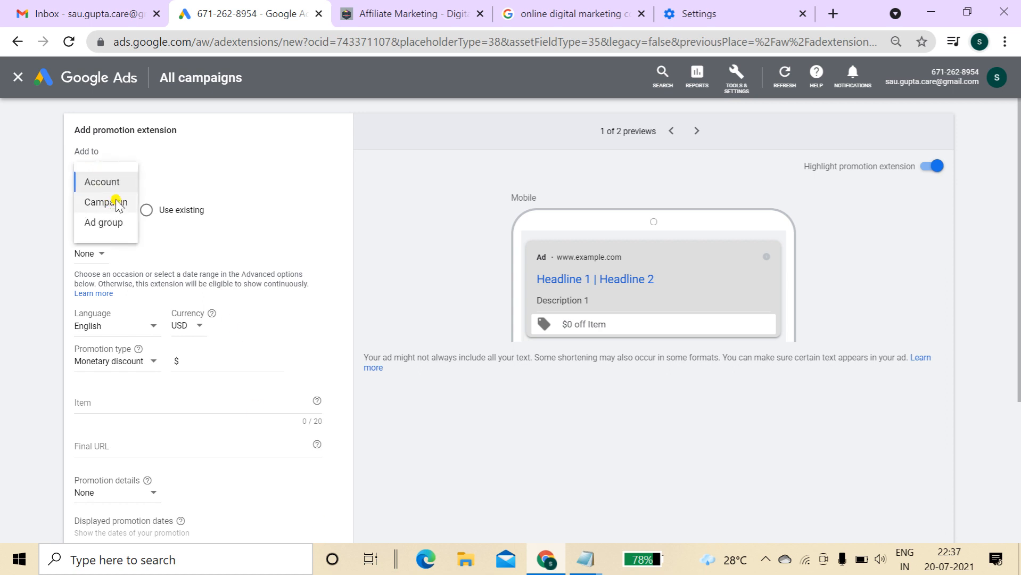
{"action": "left_click", "coordinate": [113, 199]}
{"action": "left_click", "coordinate": [371, 264]}
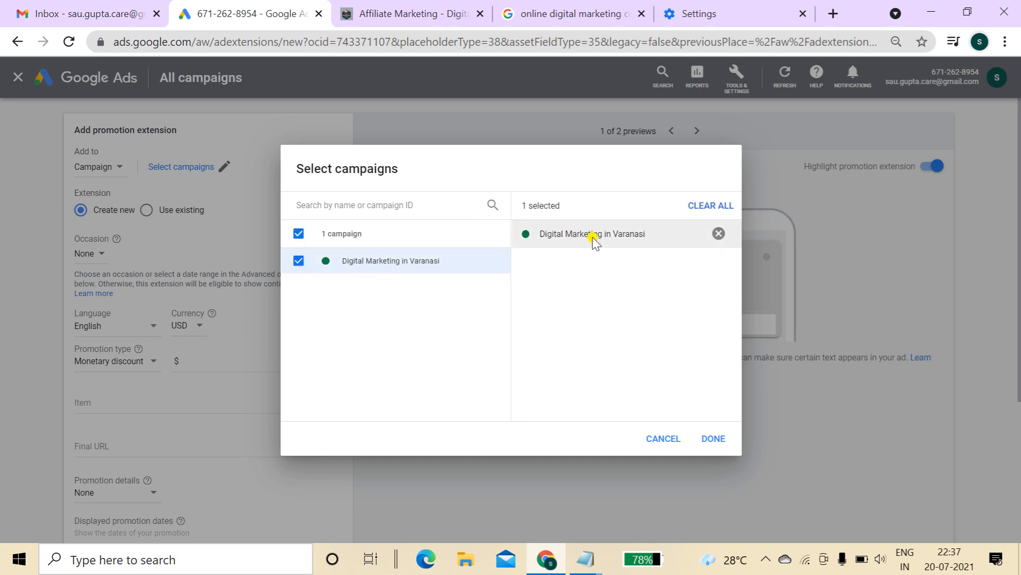
{"action": "left_click", "coordinate": [713, 439]}
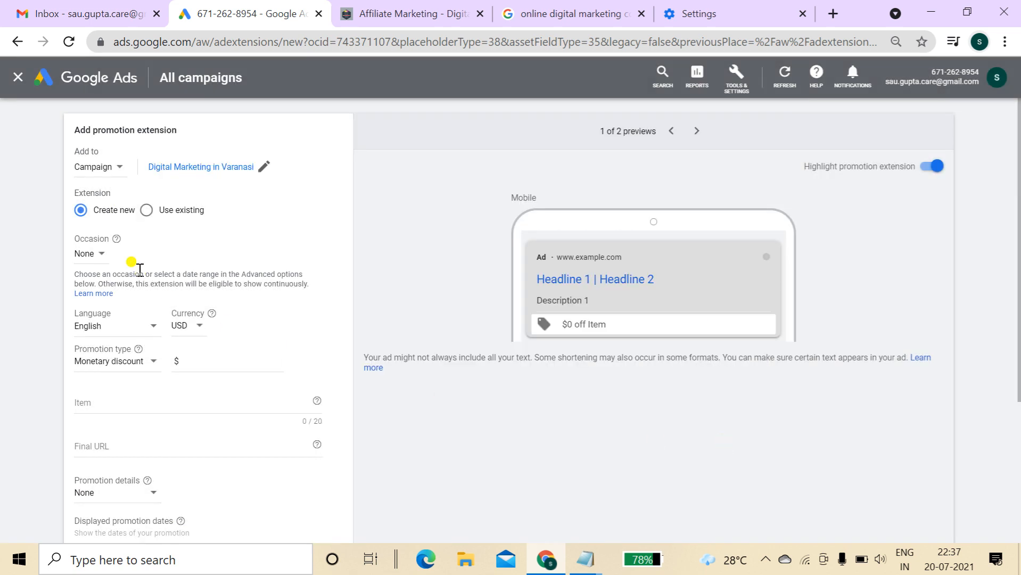
{"action": "left_click", "coordinate": [85, 254]}
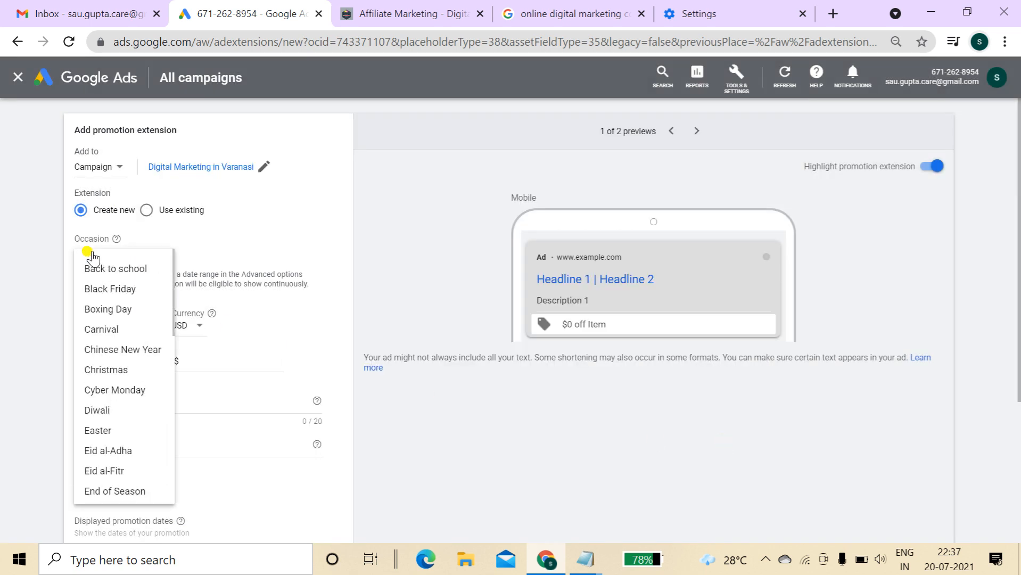
{"action": "left_click", "coordinate": [297, 246]}
Set the promotion currency to INR and make it a 30% percent discount
{"action": "left_click", "coordinate": [188, 327]}
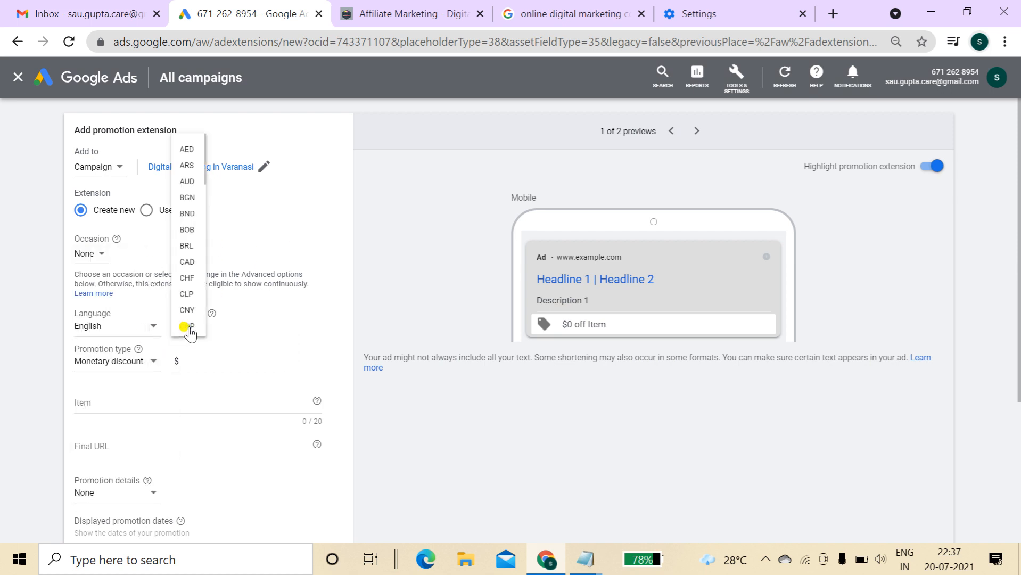
{"action": "scroll", "coordinate": [190, 334], "scroll_direction": "up", "scroll_amount": 5}
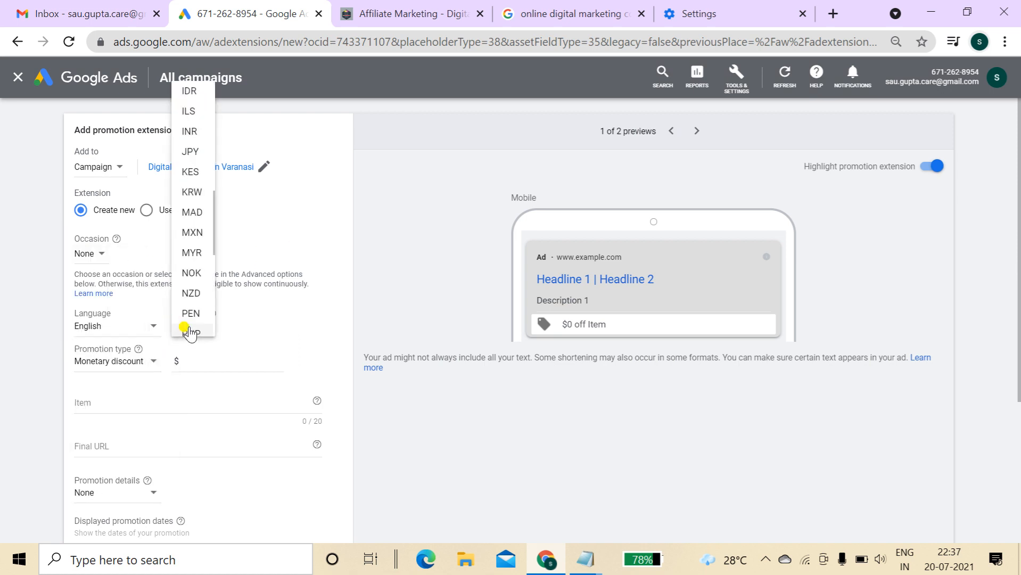
{"action": "left_click", "coordinate": [191, 131]}
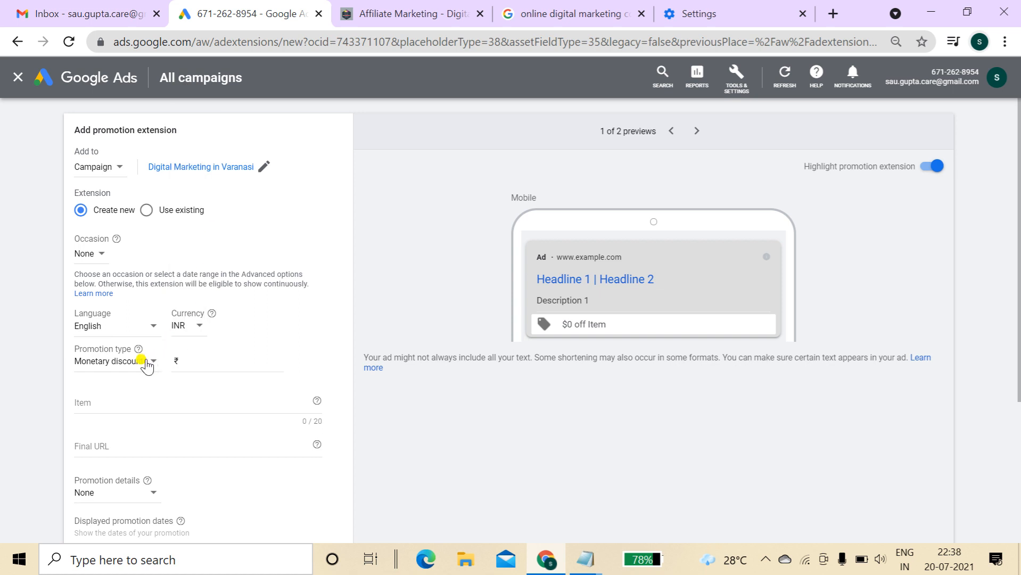
{"action": "left_click", "coordinate": [180, 357]}
{"action": "left_click", "coordinate": [126, 364]}
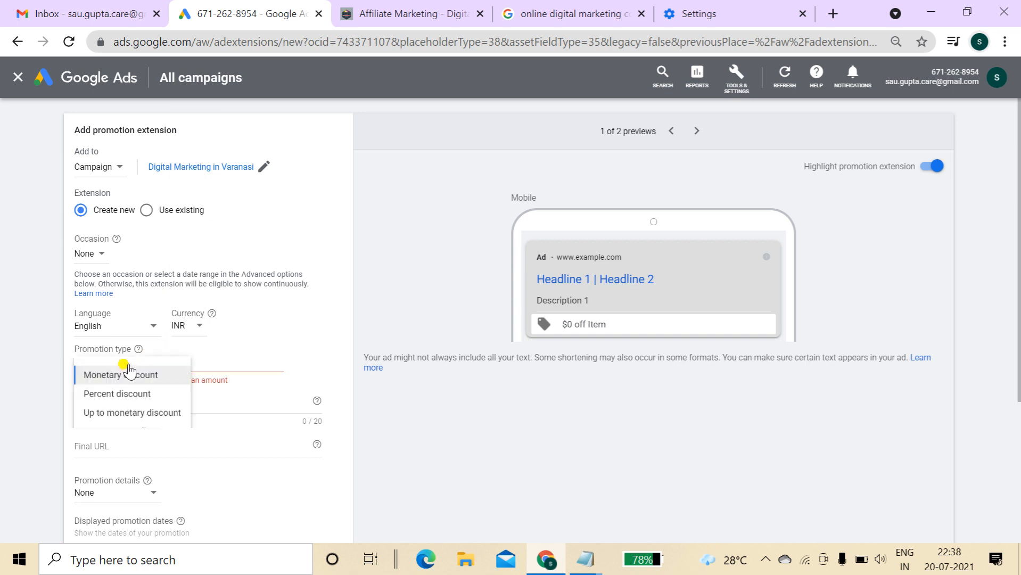
{"action": "left_click", "coordinate": [159, 397]}
{"action": "left_click", "coordinate": [194, 365]}
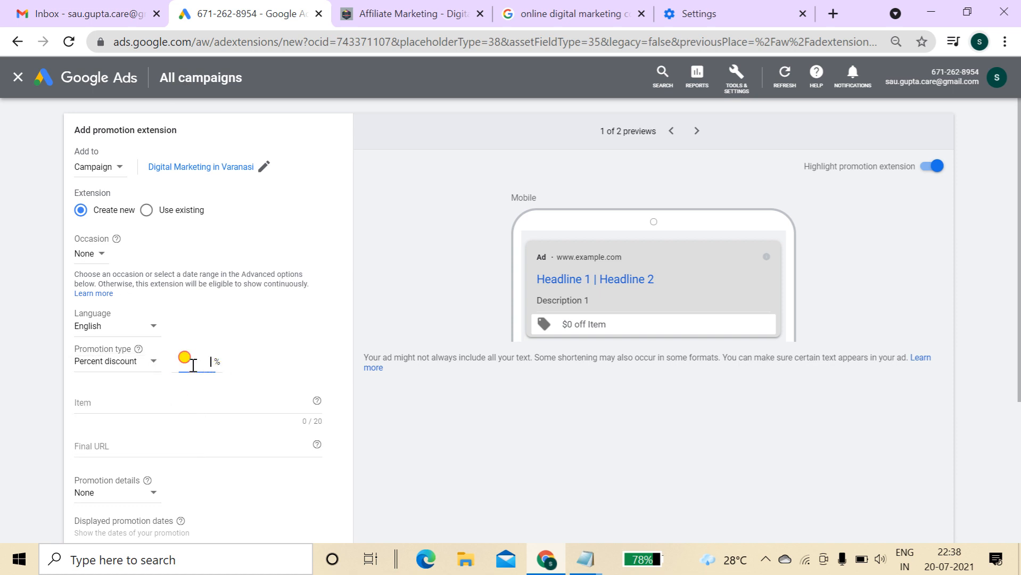
{"action": "type", "text": "30"}
Enter 'ON New Admission' as the item and paste the affiliate-marketing page as final URL
{"action": "left_click", "coordinate": [160, 399]}
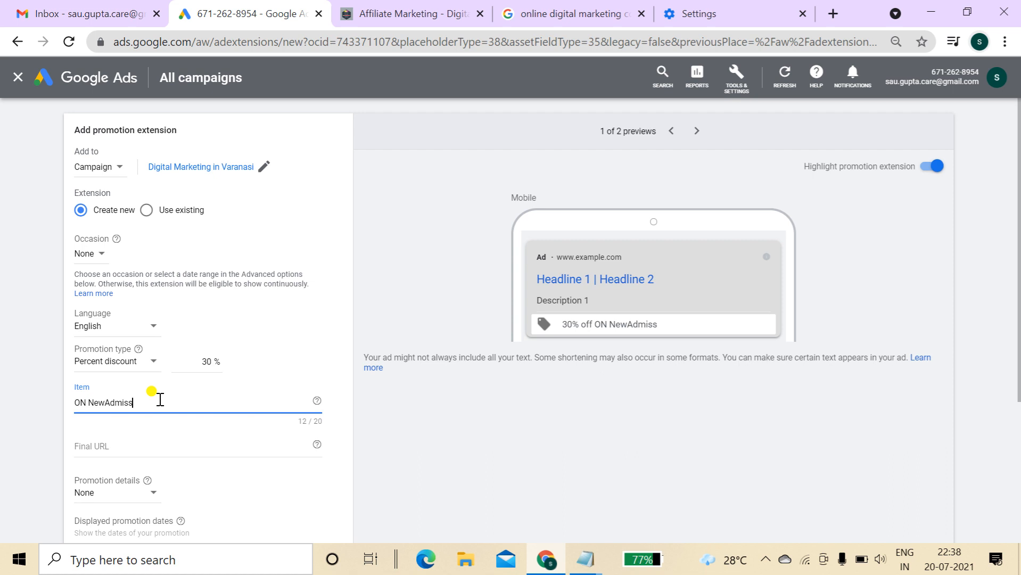
{"action": "left_click", "coordinate": [109, 402]}
{"action": "scroll", "coordinate": [340, 320], "scroll_direction": "down", "scroll_amount": 2}
{"action": "left_click", "coordinate": [294, 316]}
{"action": "type", "text": "https://digitalpawan.xyz/index.php/affiliate-marketing/"}
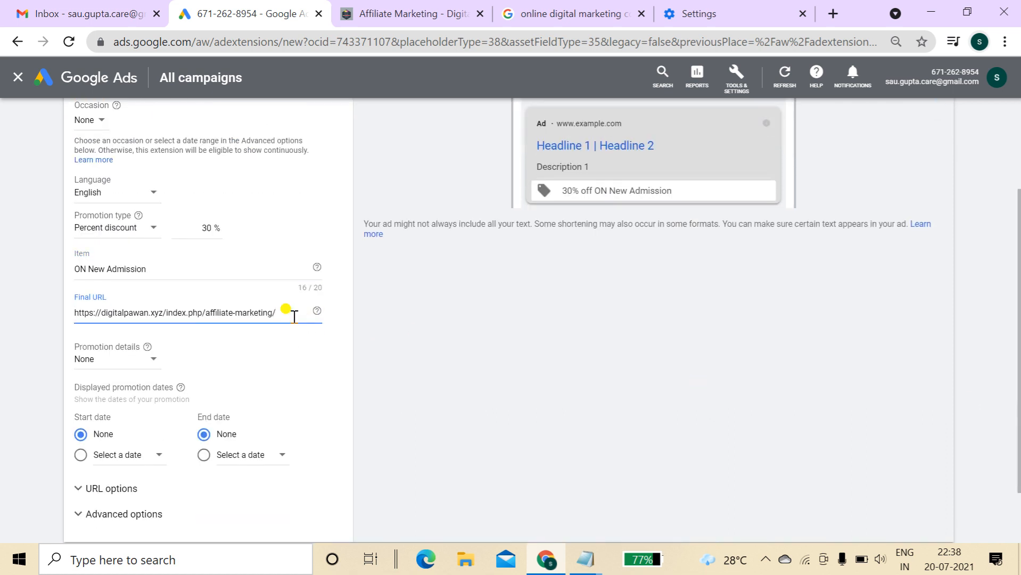
{"action": "left_click_drag", "start_coordinate": [1019, 271], "coordinate": [1020, 309]}
Save the promotion extension and wait for the Extensions summary to reload
{"action": "key", "text": "Return"}
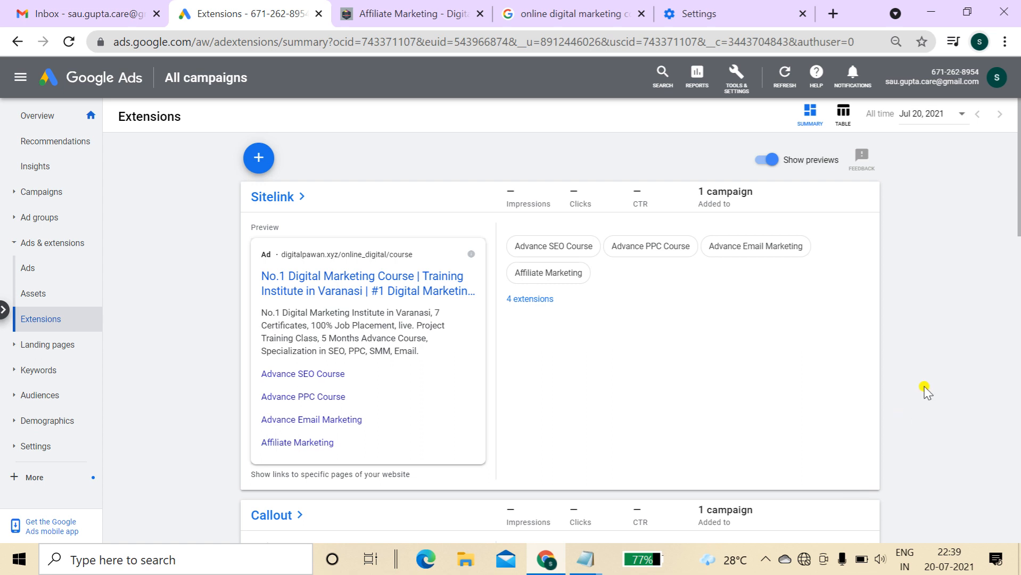
{"action": "left_click", "coordinate": [766, 559]}
{"action": "right_click", "coordinate": [778, 501]}
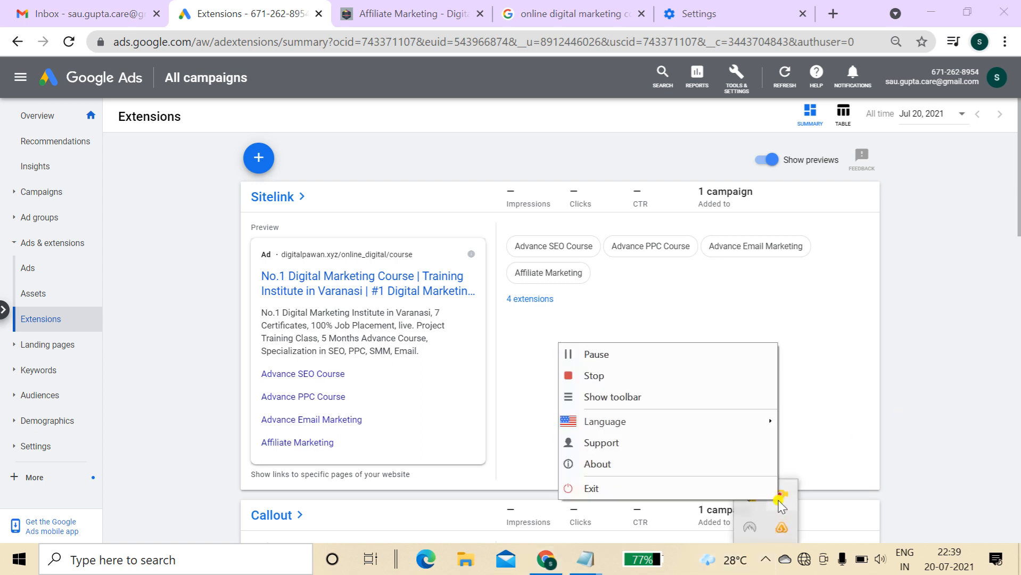